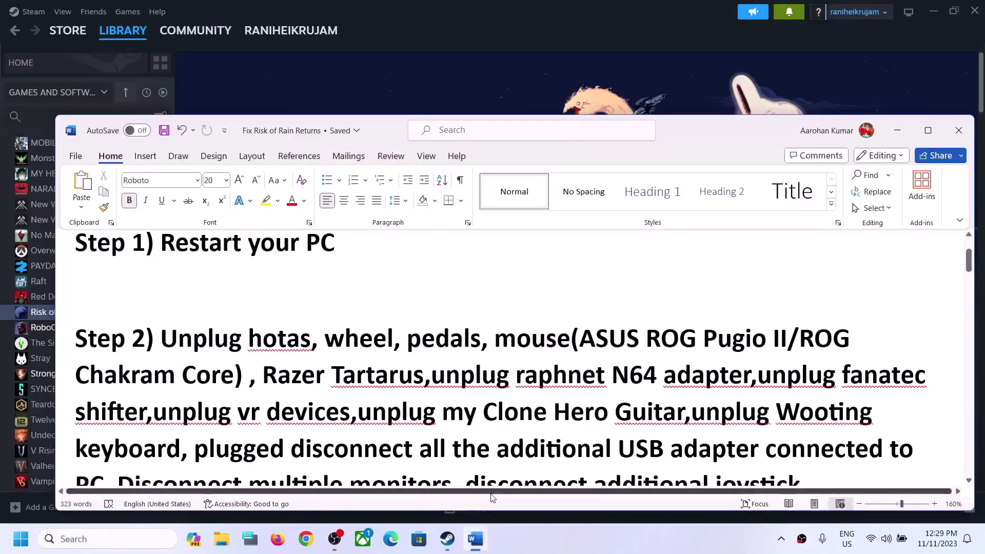
# Highlight "Restart your PC" in the Fix Risk of Rain Returns Word document, and view the Windows power options without restarting
pyautogui.click(475, 539)
pyautogui.hotkey('shift', 'End')
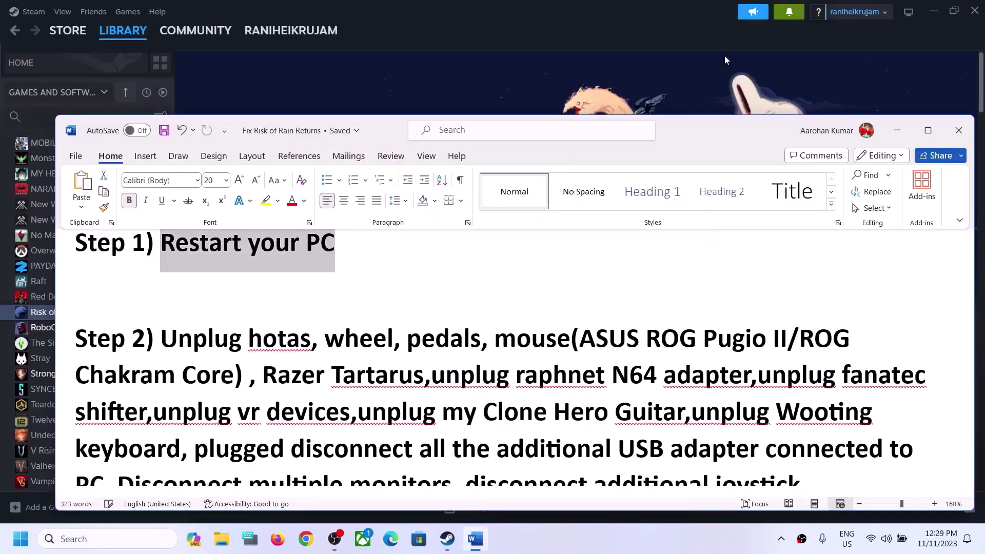
pyautogui.click(725, 56)
pyautogui.click(12, 544)
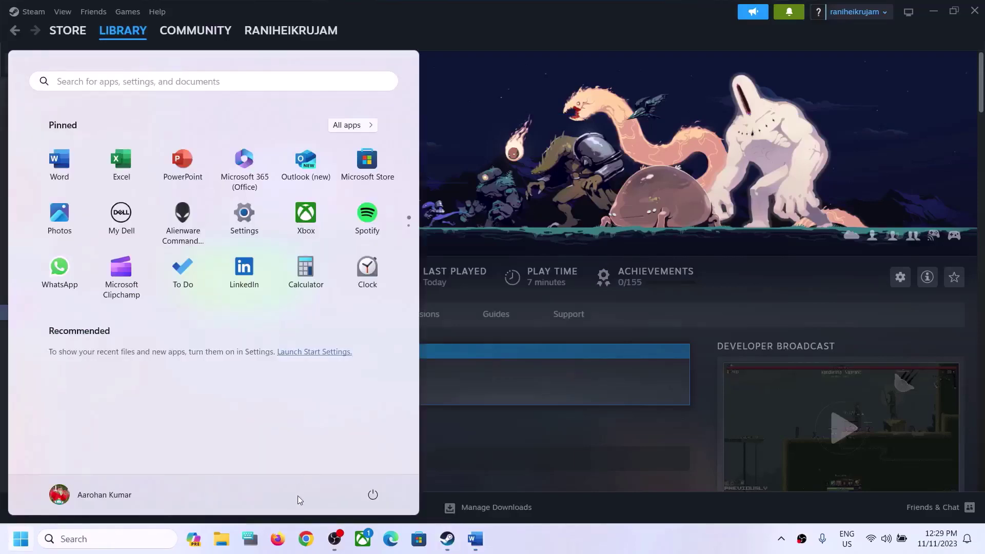
pyautogui.click(373, 494)
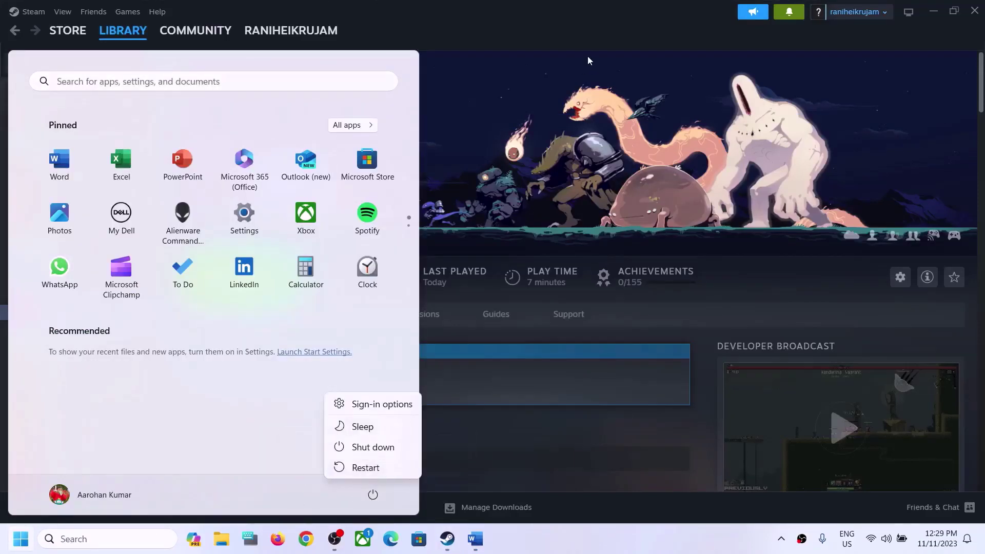
pyautogui.click(575, 42)
pyautogui.click(548, 20)
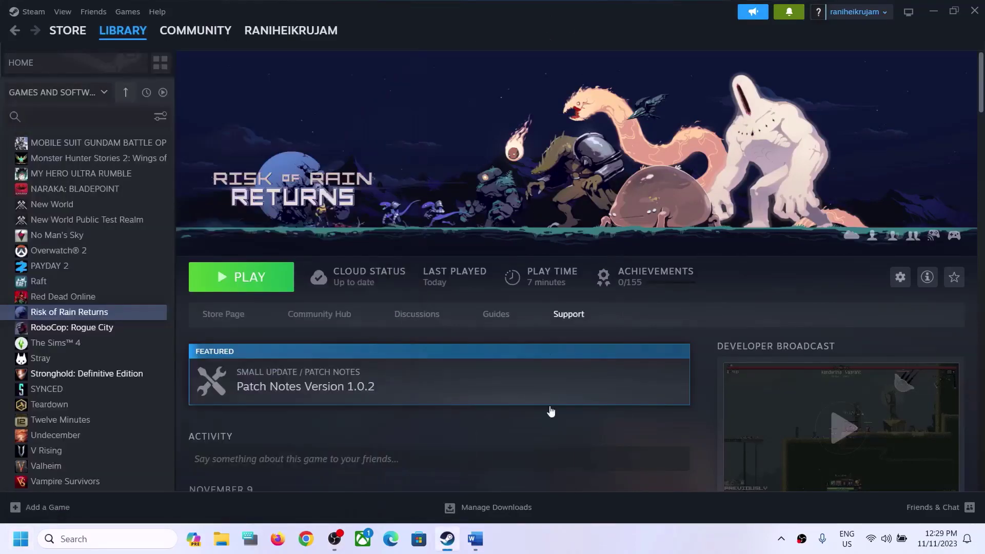
# Return to the Word document and highlight the Step 2 advice on unplugging hotas, wheel, pedals and the listed ASUS ROG mice
pyautogui.click(475, 539)
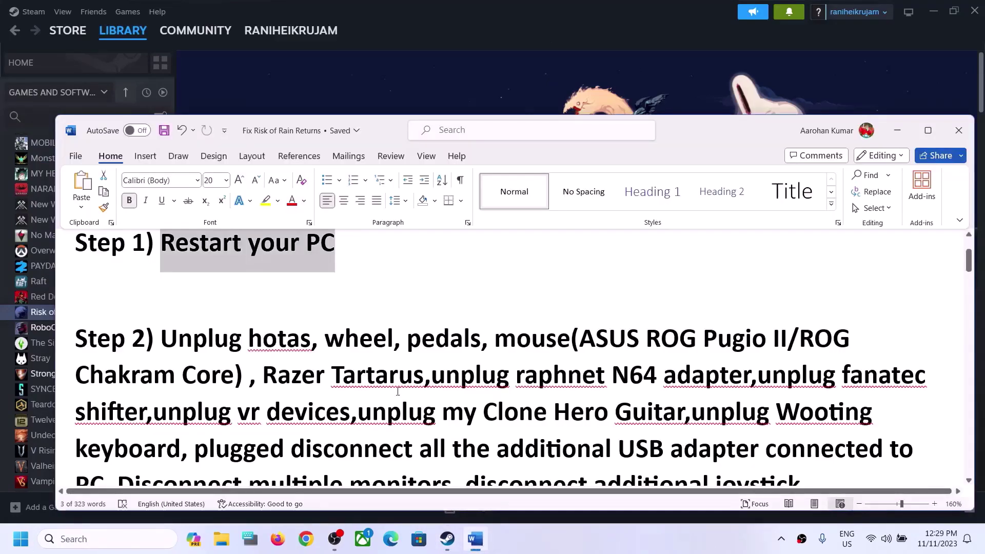
pyautogui.scroll(-2, 398, 393)
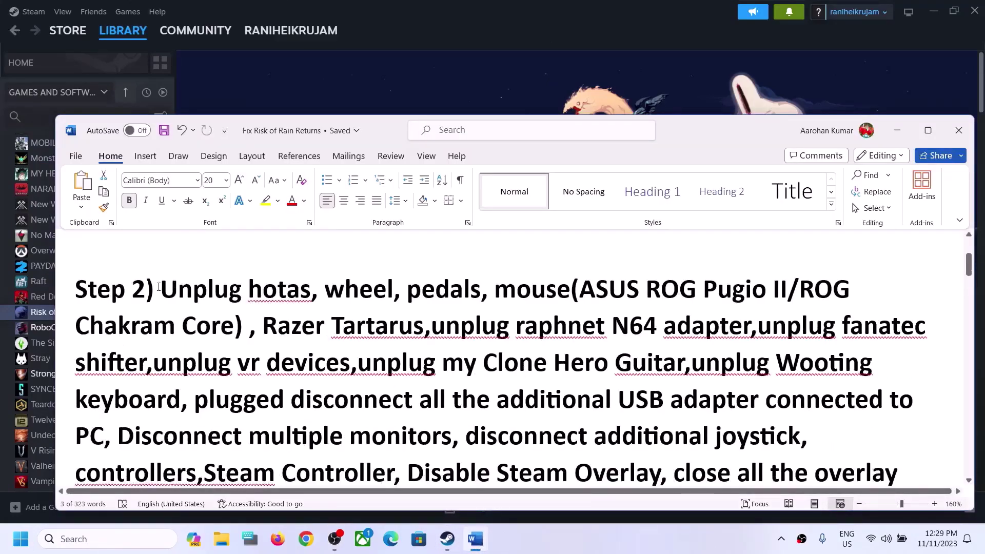
pyautogui.moveTo(159, 288); pyautogui.dragTo(484, 287)
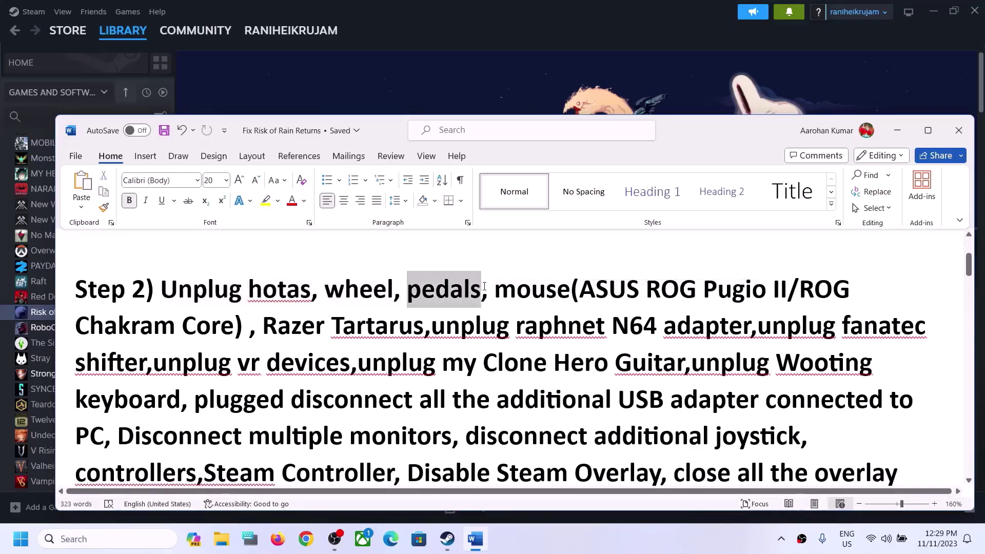
pyautogui.moveTo(169, 292); pyautogui.dragTo(482, 290)
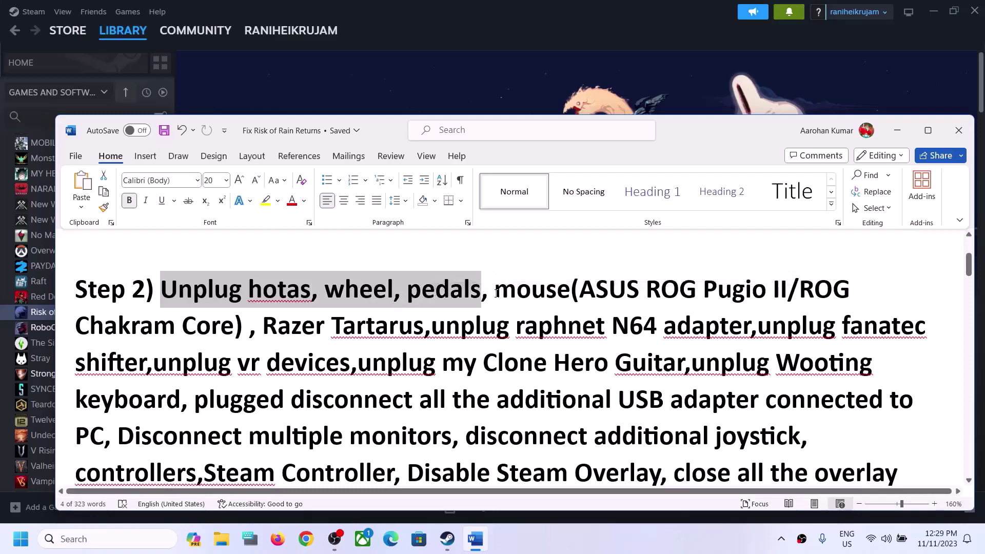
pyautogui.moveTo(497, 292); pyautogui.dragTo(712, 290)
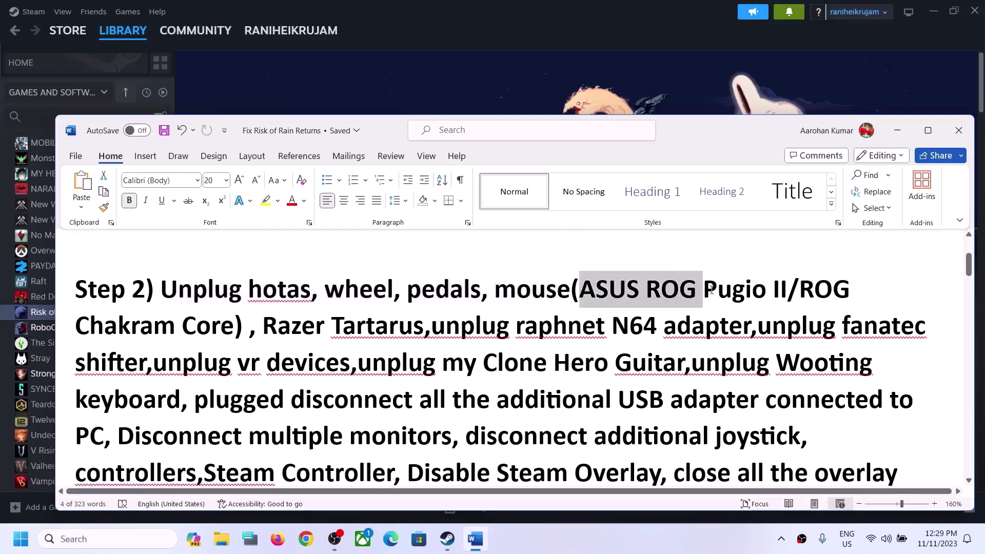
pyautogui.moveTo(580, 290); pyautogui.dragTo(233, 328)
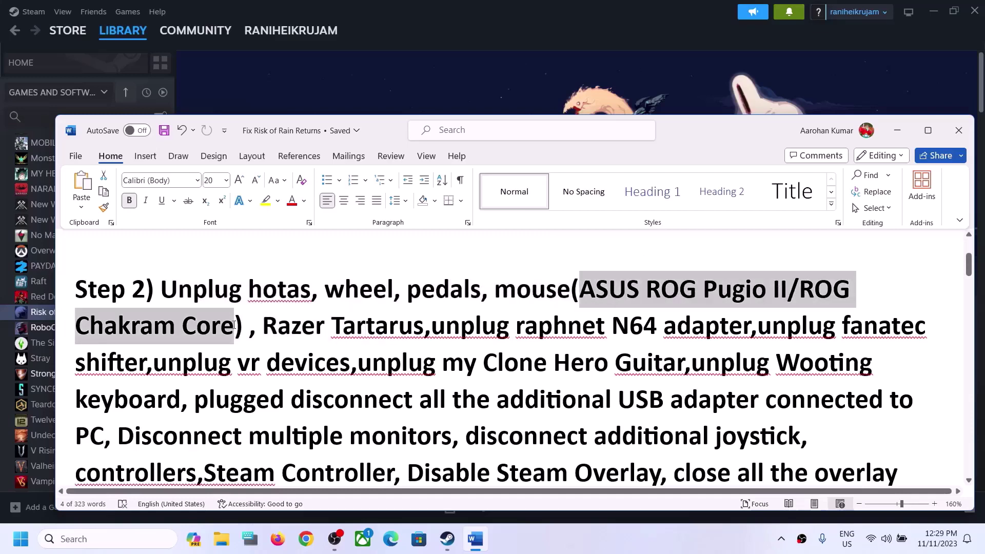
pyautogui.click(553, 338)
pyautogui.moveTo(497, 291); pyautogui.dragTo(252, 330)
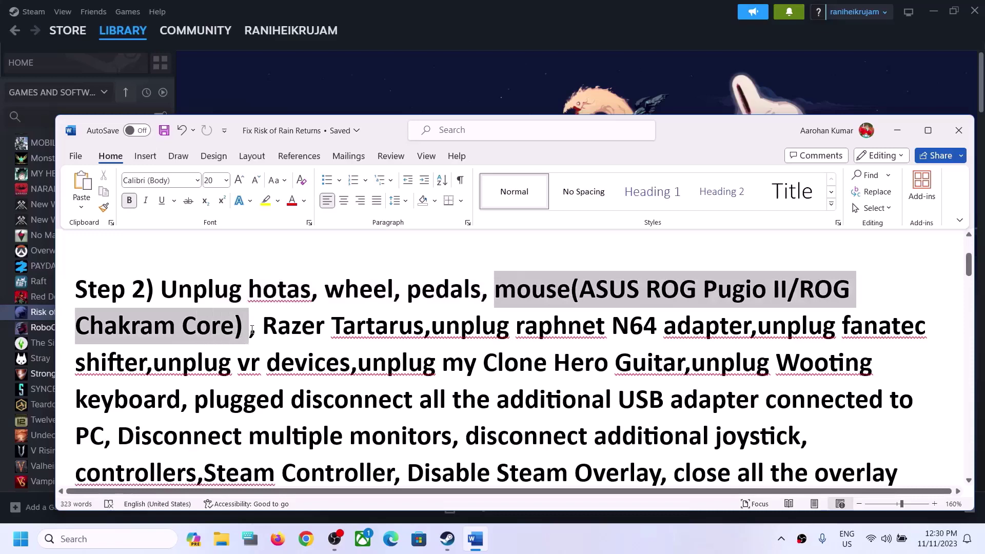
pyautogui.click(610, 399)
pyautogui.scroll(-1, 600, 392)
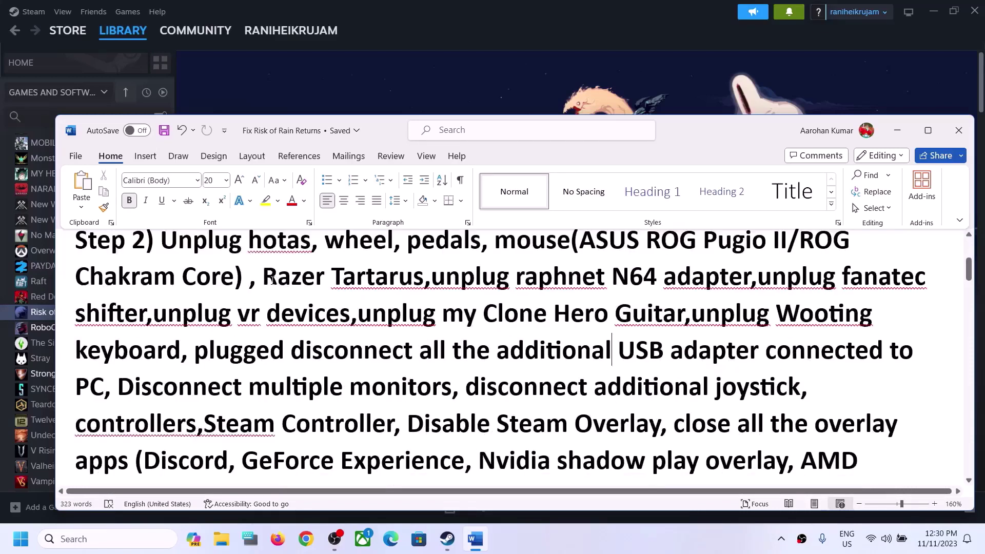
# Highlight the Step 2 devices from Razer Tartarus and the N64 adapter through fanatec, VR devices and the Clone Hero Guitar
pyautogui.moveTo(263, 279); pyautogui.dragTo(684, 288)
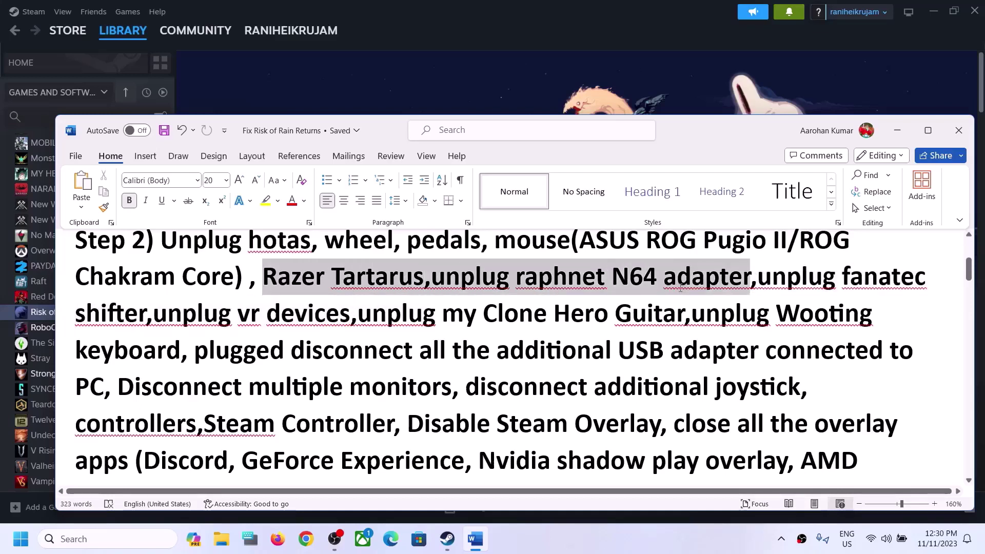
pyautogui.click(303, 282)
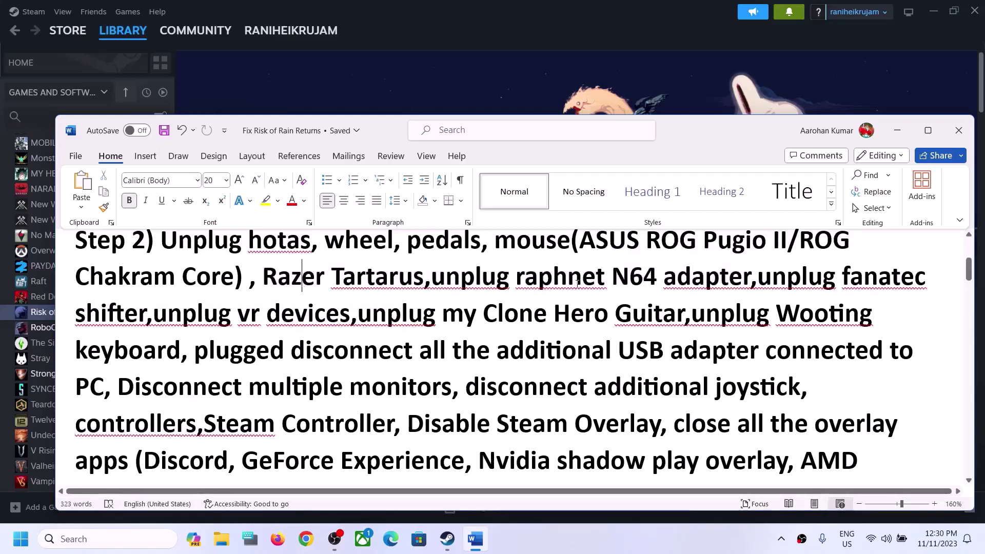
pyautogui.moveTo(621, 282); pyautogui.dragTo(751, 282)
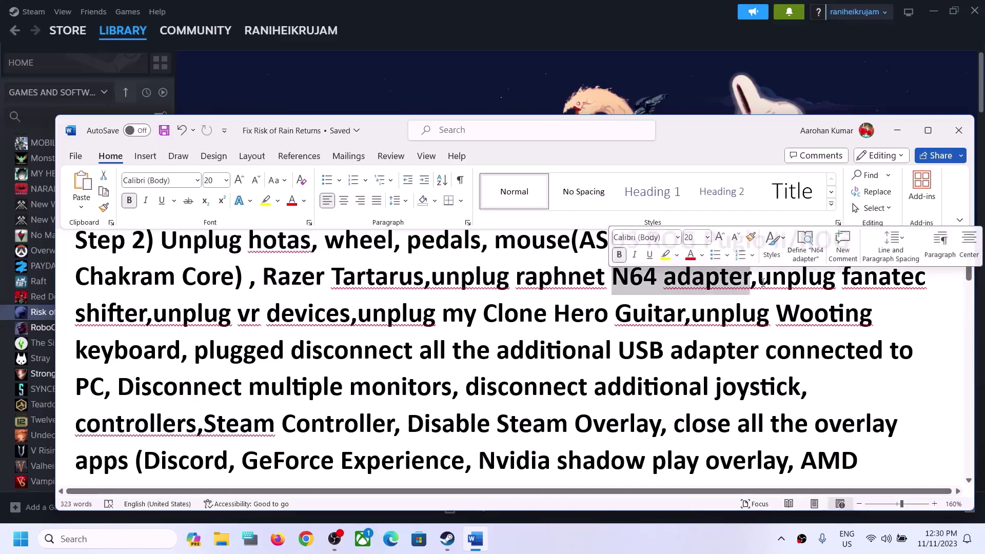
pyautogui.moveTo(849, 282); pyautogui.dragTo(915, 283)
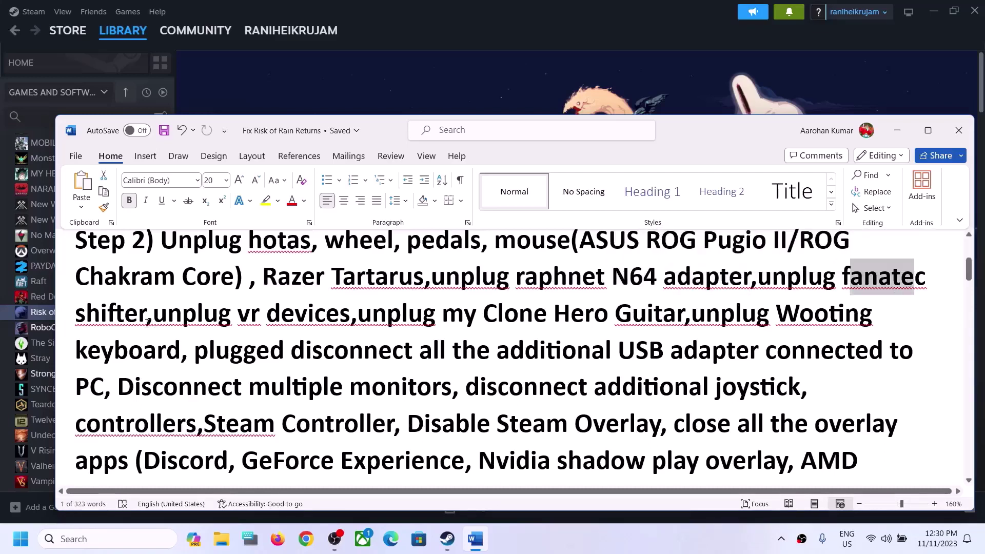
pyautogui.moveTo(169, 316); pyautogui.dragTo(306, 319)
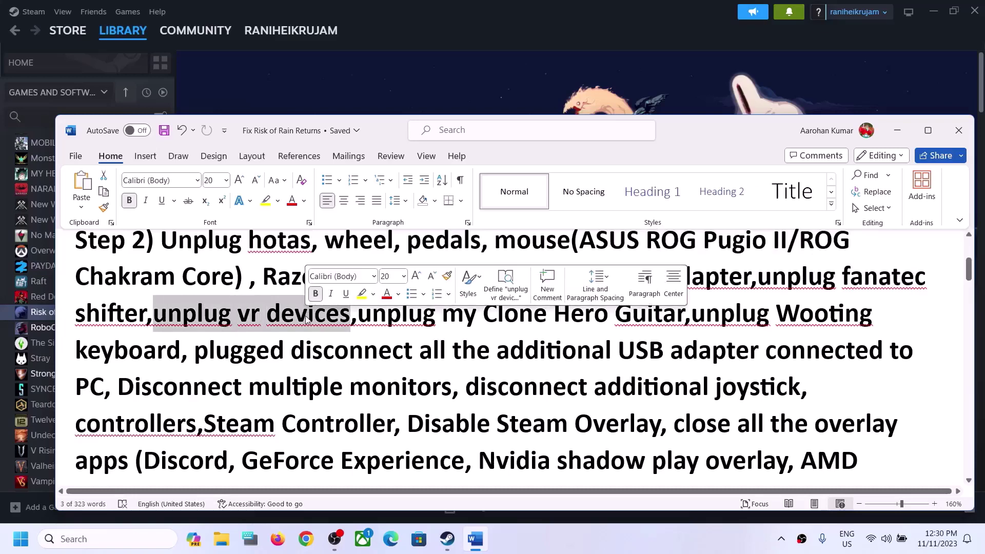
pyautogui.click(366, 326)
pyautogui.moveTo(367, 327); pyautogui.dragTo(685, 319)
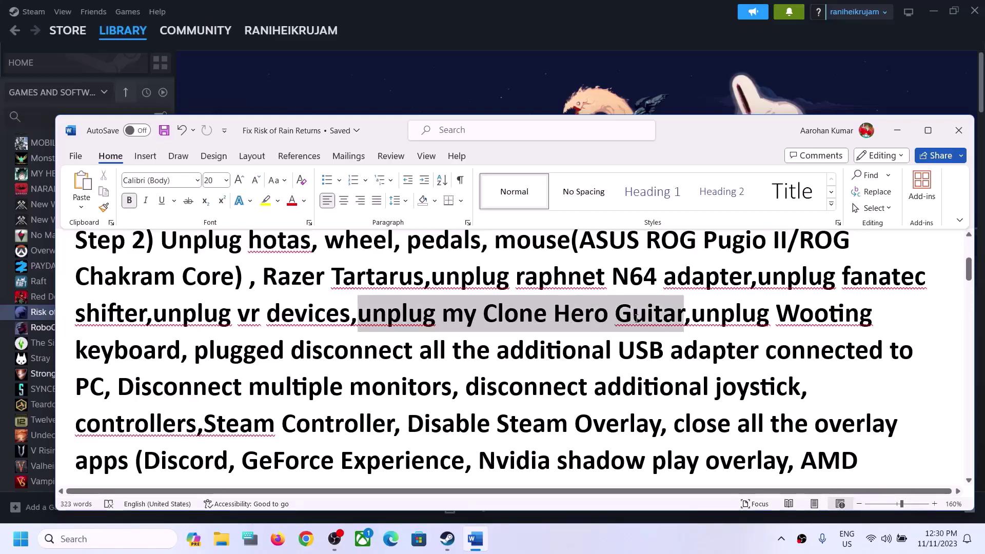
# Delete the word "my" before "Clone Hero Guitar" in Step 2
pyautogui.click(497, 351)
pyautogui.press('BackSpace')
pyautogui.press('BackSpace')
pyautogui.press('BackSpace')
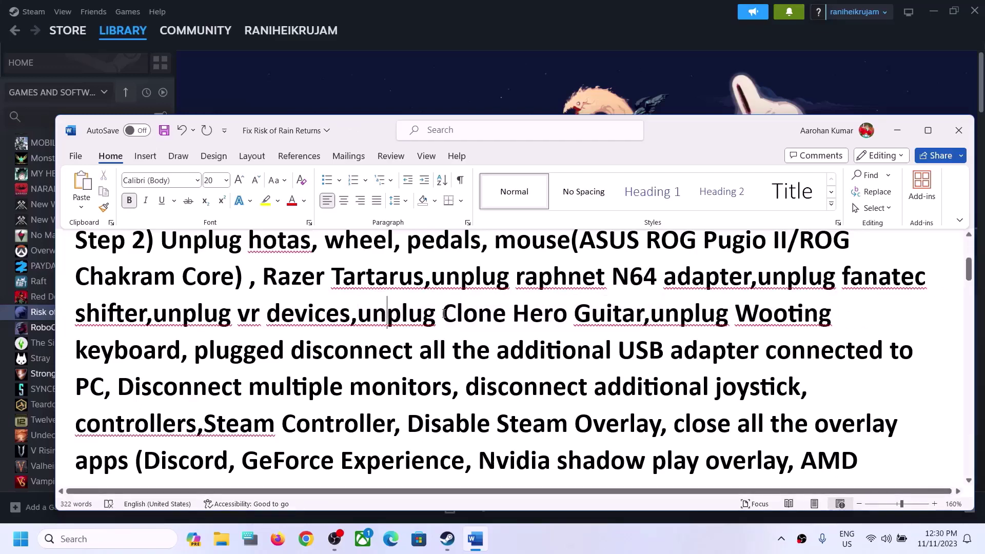
# Highlight the Wooting keyboard advice and delete the stray word "plugged" before "disconnect all the additional USB adapter"
pyautogui.moveTo(359, 314)
pyautogui.mouseDown()
pyautogui.moveTo(836, 314)
pyautogui.moveTo(183, 314)
pyautogui.moveTo(184, 352)
pyautogui.mouseUp()
pyautogui.click(684, 351)
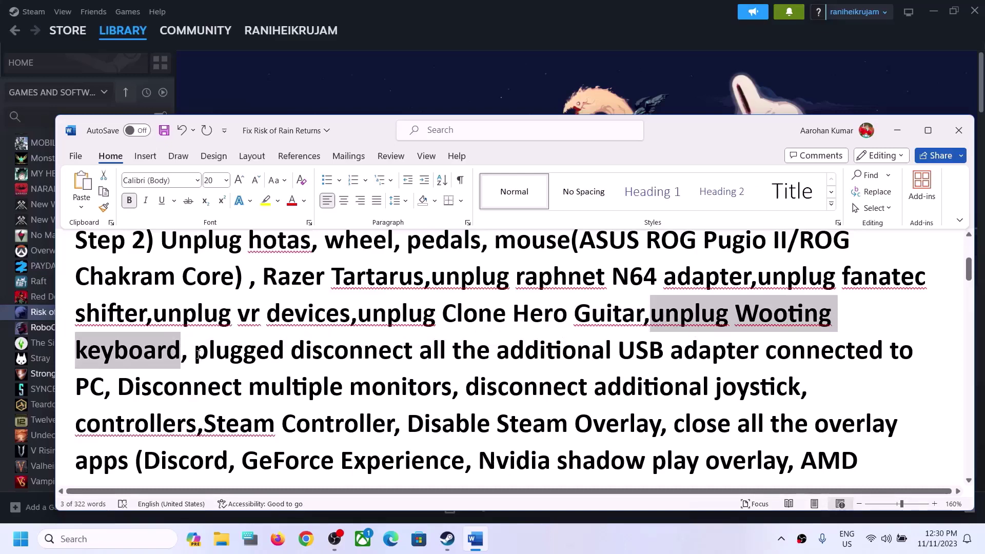
pyautogui.moveTo(285, 351); pyautogui.dragTo(204, 352)
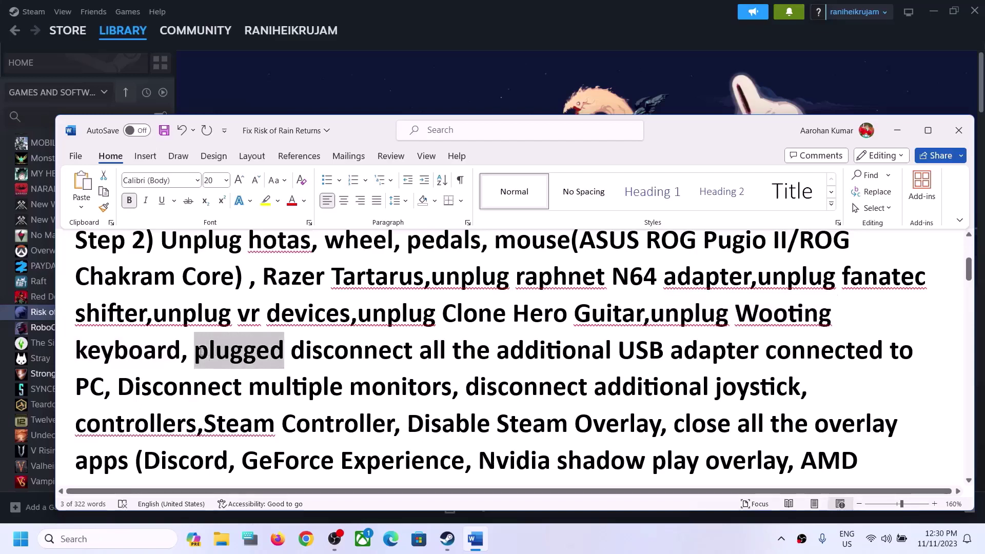
pyautogui.press('BackSpace')
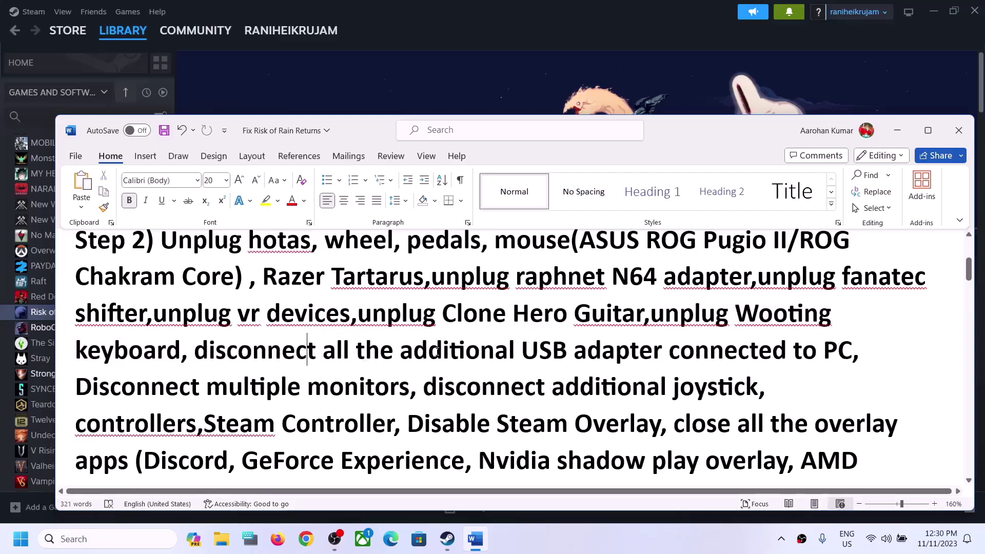
# Highlight the Step 2 advice on disconnecting USB adapters, multiple monitors, joysticks and controllers, and on disabling Steam Overlay
pyautogui.moveTo(297, 352); pyautogui.dragTo(818, 354)
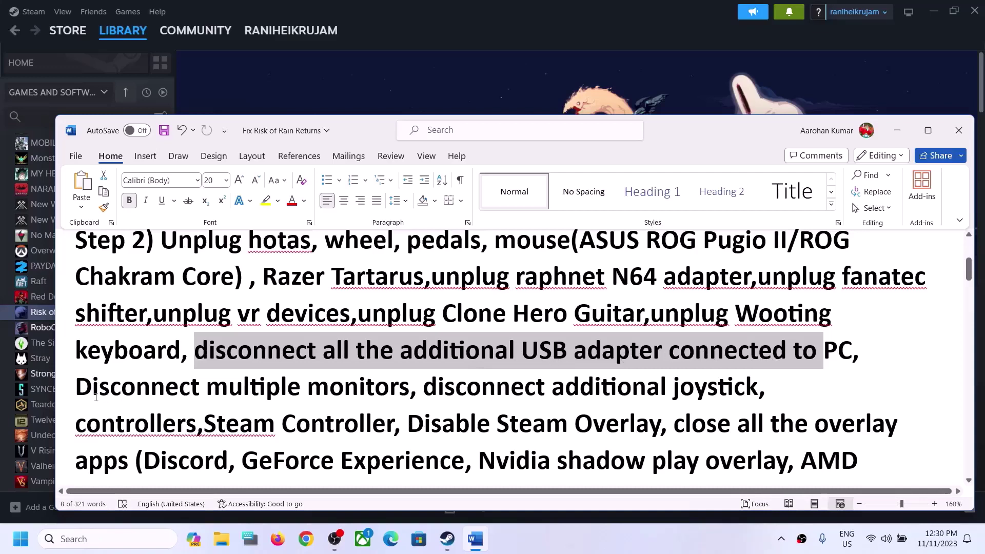
pyautogui.moveTo(85, 393); pyautogui.dragTo(346, 387)
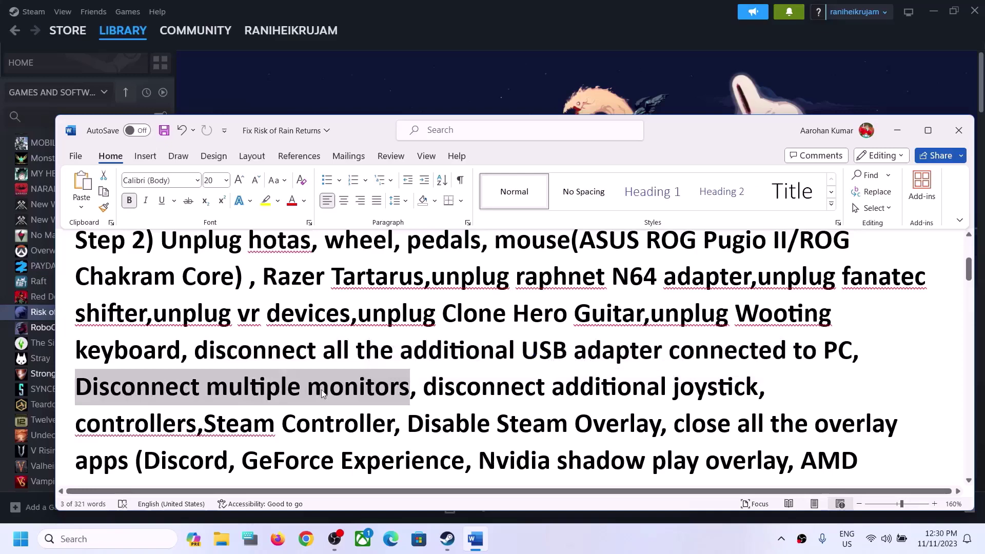
pyautogui.scroll(-1, 542, 390)
pyautogui.moveTo(423, 339); pyautogui.dragTo(348, 359)
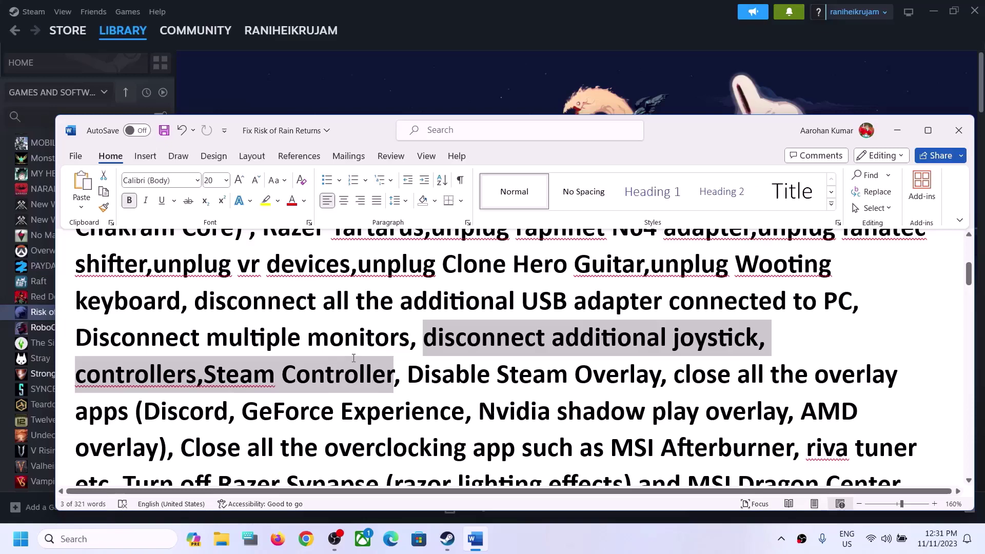
pyautogui.scroll(-1, 354, 358)
pyautogui.moveTo(408, 325); pyautogui.dragTo(589, 317)
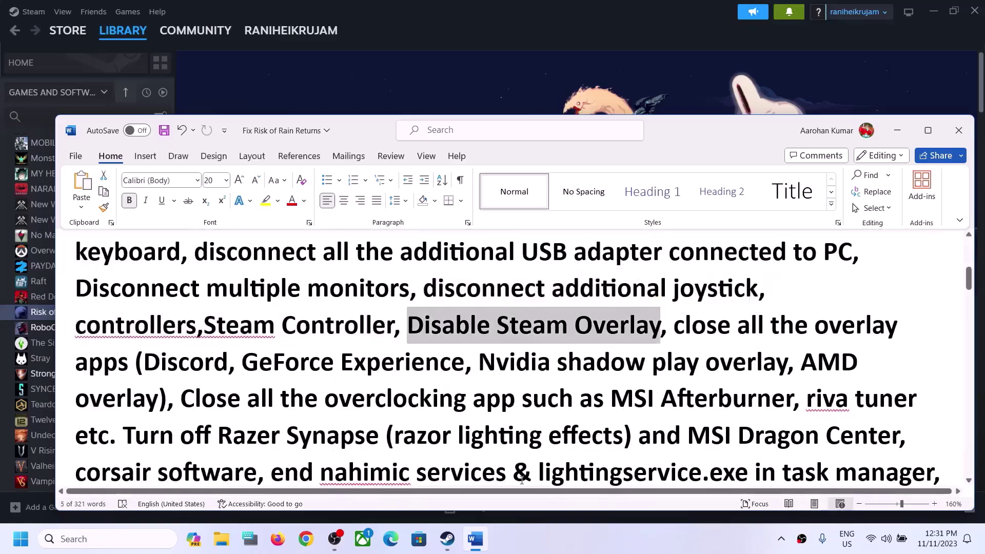
# Switch to Steam and turn off the Steam Overlay while in-game in the Risk of Rain Returns properties
pyautogui.click(447, 539)
pyautogui.rightClick(114, 314)
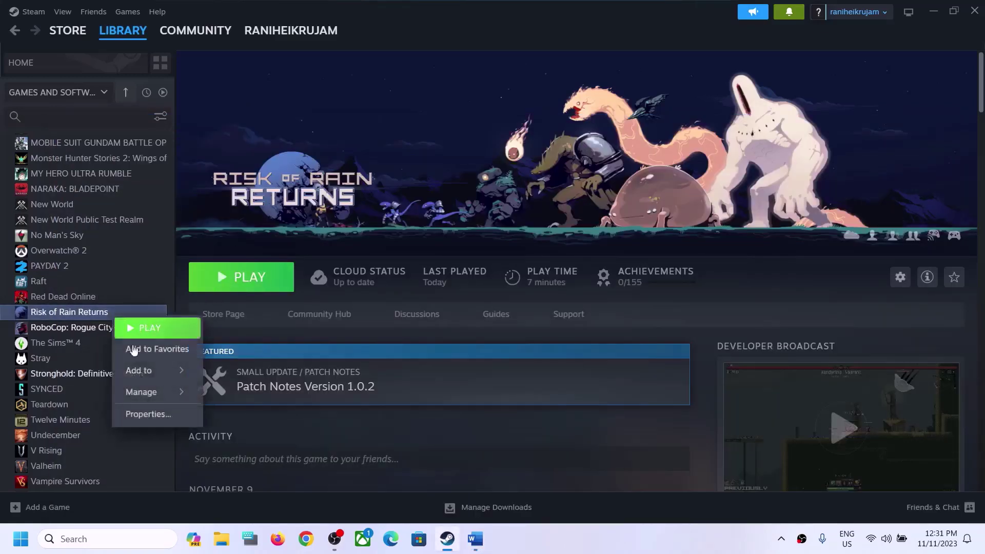
pyautogui.click(146, 413)
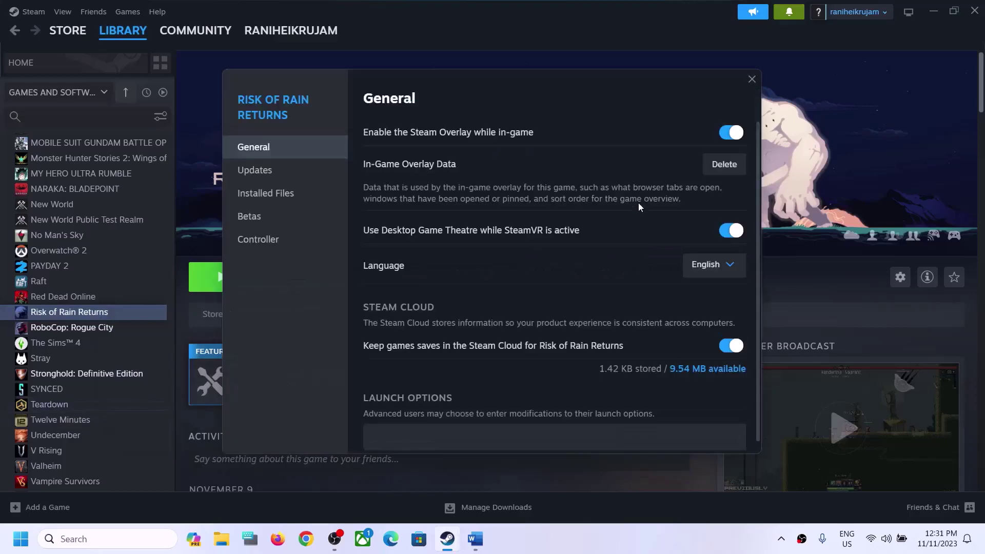
pyautogui.click(730, 134)
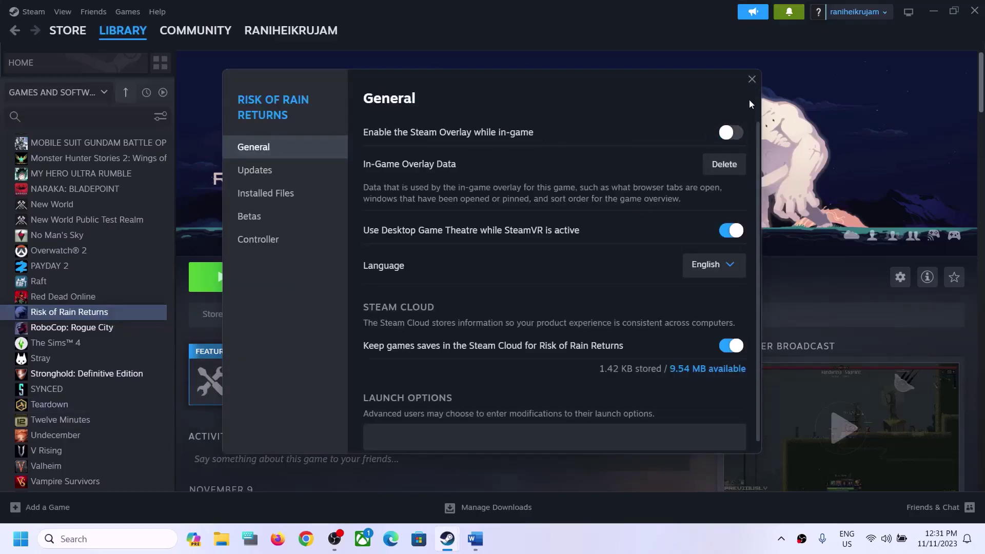
pyautogui.click(752, 79)
# Return to the Word document and highlight the advice on closing overlay, overclocking, lighting and corsair software and ending nahimic services
pyautogui.click(475, 539)
pyautogui.scroll(-1, 597, 335)
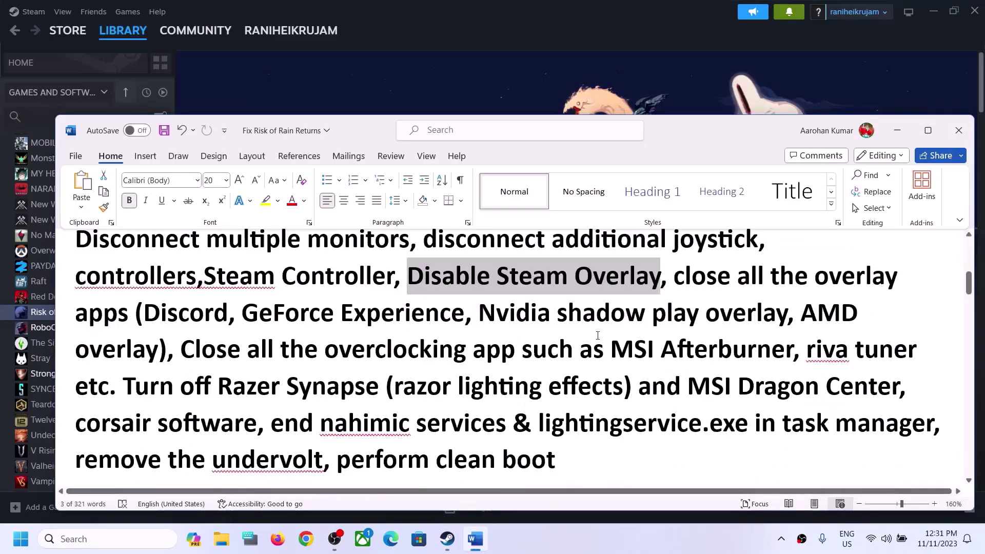
pyautogui.moveTo(701, 276); pyautogui.dragTo(427, 309)
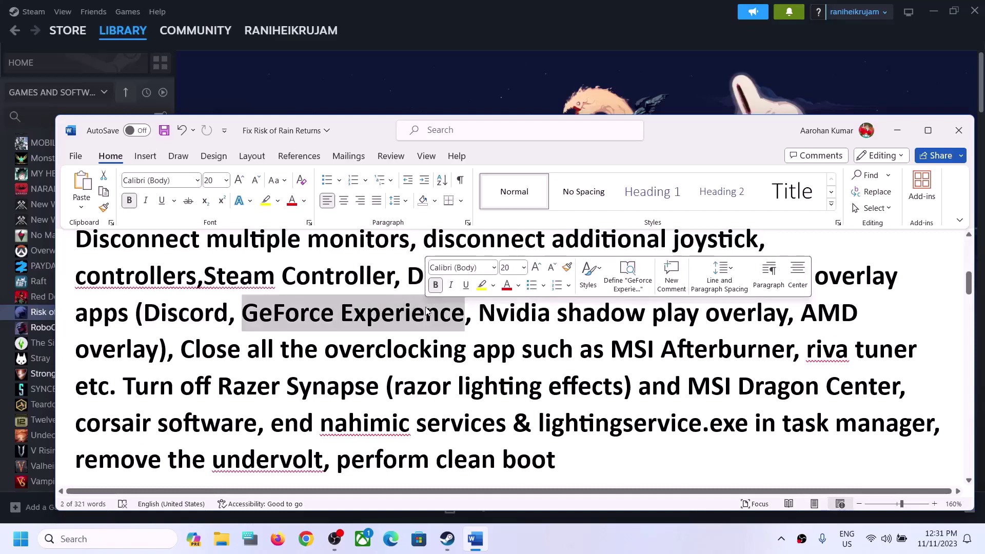
pyautogui.click(427, 310)
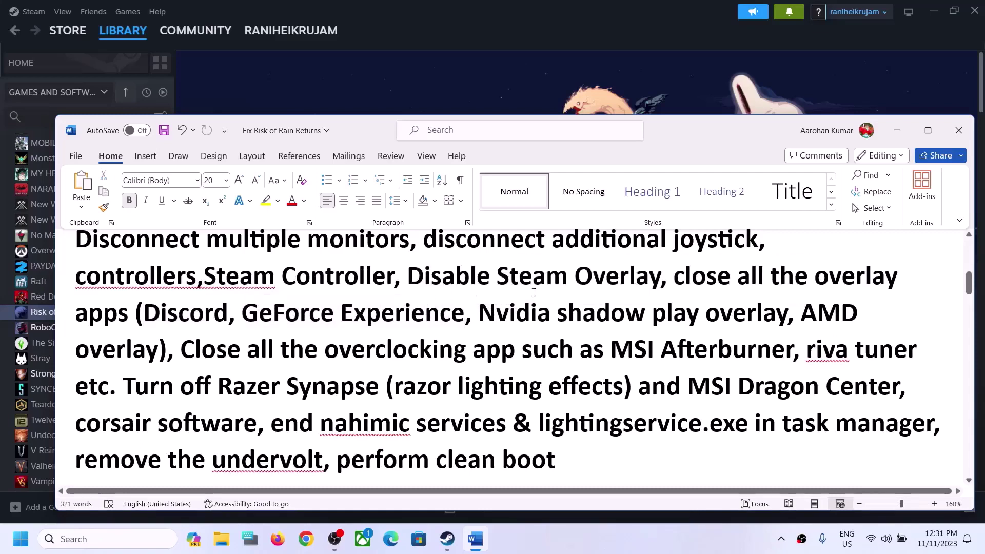
pyautogui.moveTo(663, 284); pyautogui.dragTo(681, 353)
pyautogui.moveTo(765, 364); pyautogui.dragTo(853, 361)
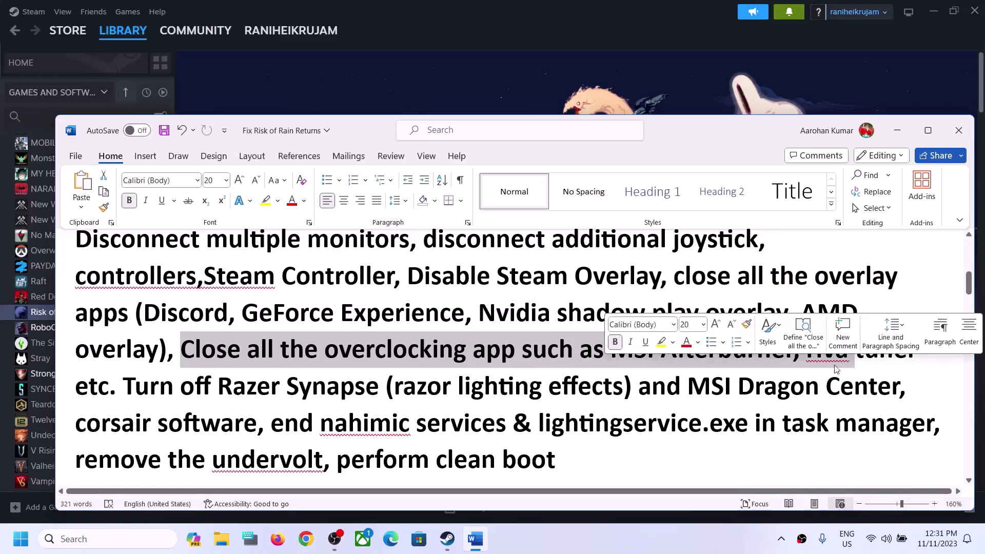
pyautogui.click(347, 371)
pyautogui.moveTo(256, 355); pyautogui.dragTo(519, 354)
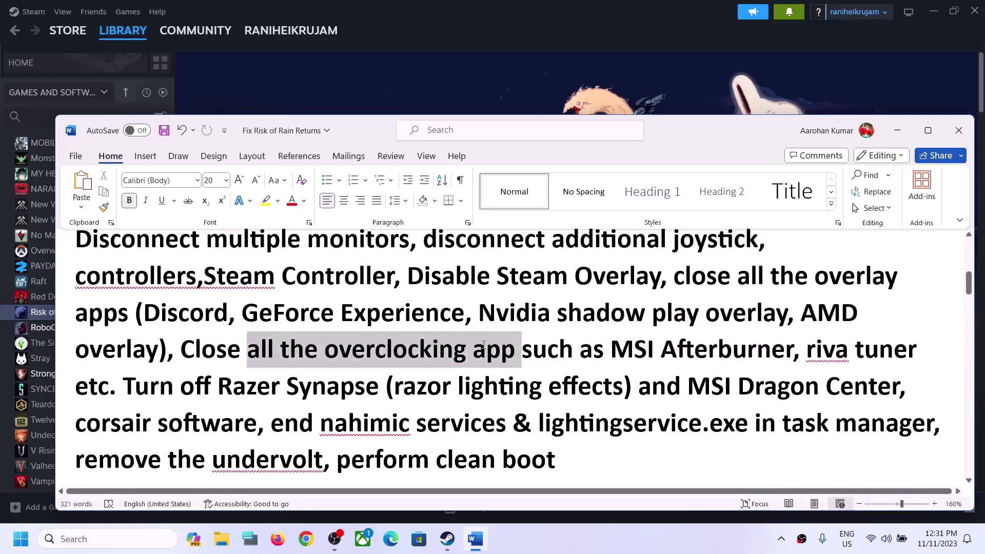
pyautogui.moveTo(124, 386); pyautogui.dragTo(932, 426)
pyautogui.scroll(-1, 636, 420)
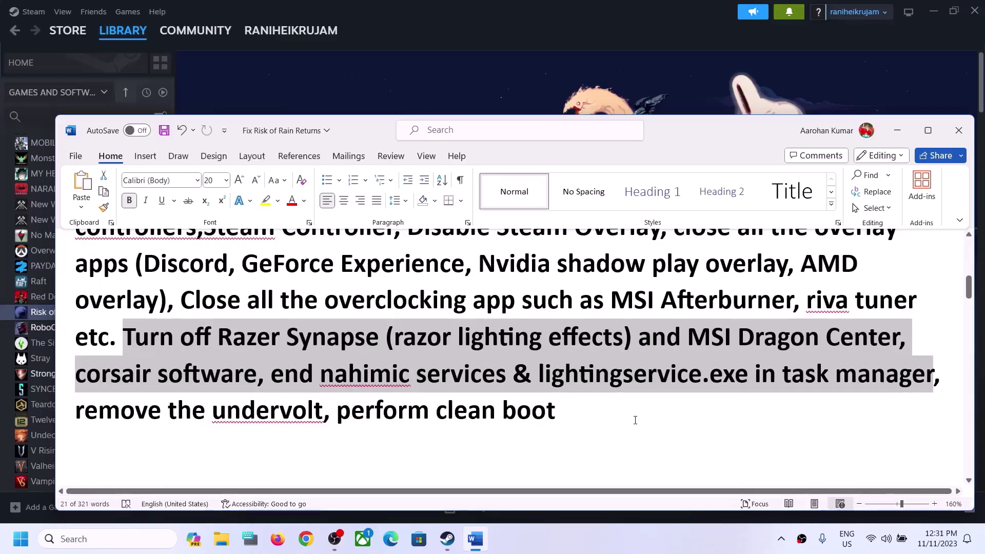
# Highlight the advice to remove the undervolt and perform a clean boot at the end of Step 2
pyautogui.moveTo(109, 415); pyautogui.dragTo(266, 402)
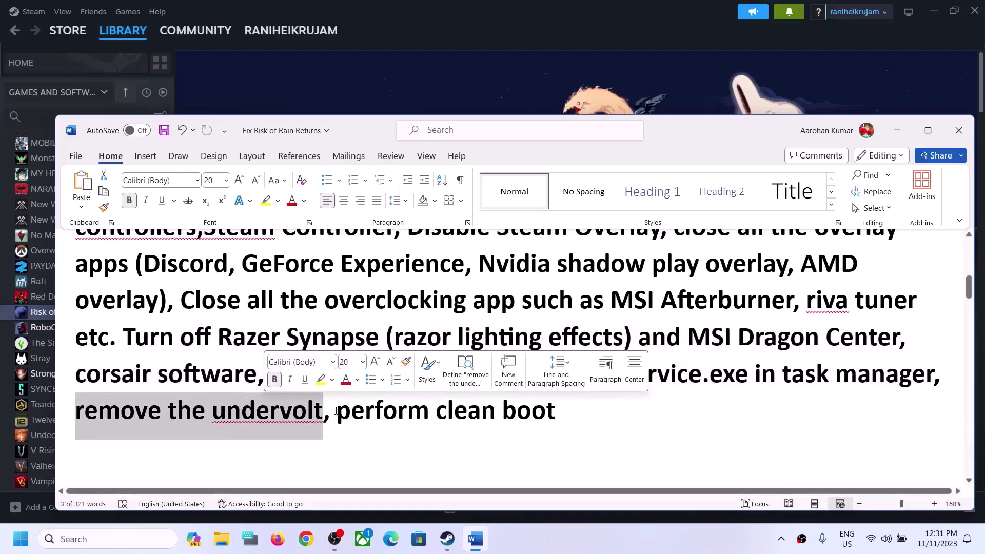
pyautogui.moveTo(337, 411); pyautogui.dragTo(556, 411)
# Open System Configuration in Windows, hide all Microsoft services in the services list, and accept the configuration
pyautogui.click(128, 540)
pyautogui.write('sy')
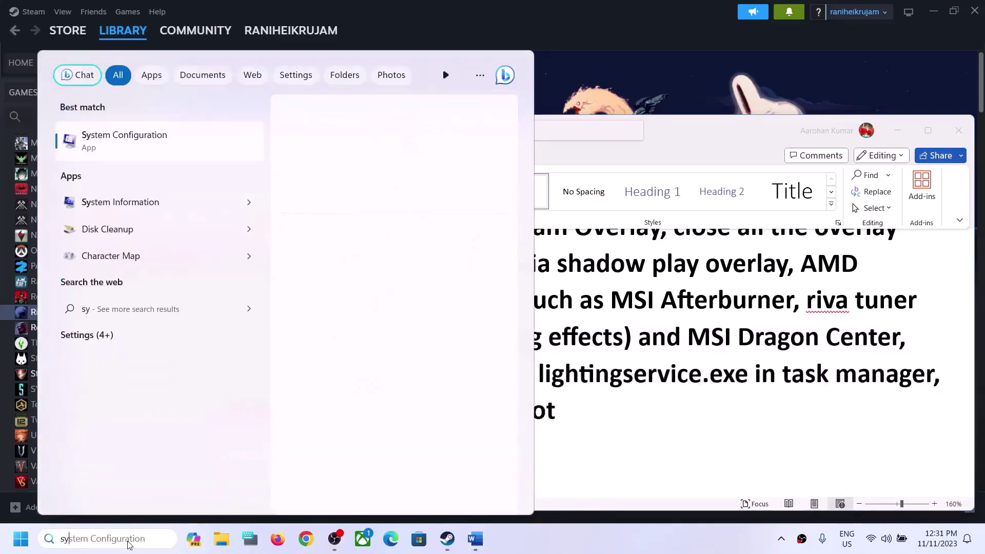
pyautogui.write('stem Configuration')
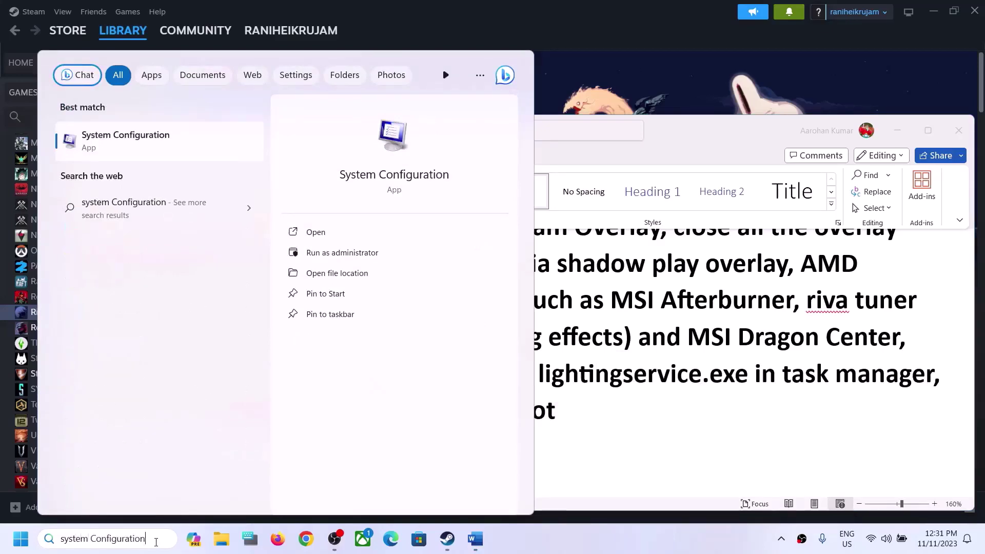
pyautogui.press('Return')
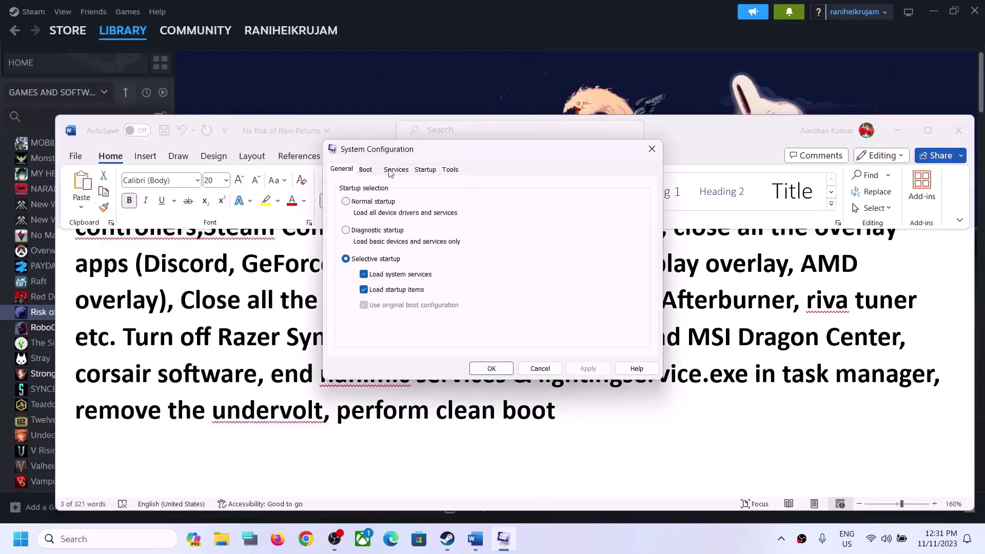
pyautogui.click(395, 170)
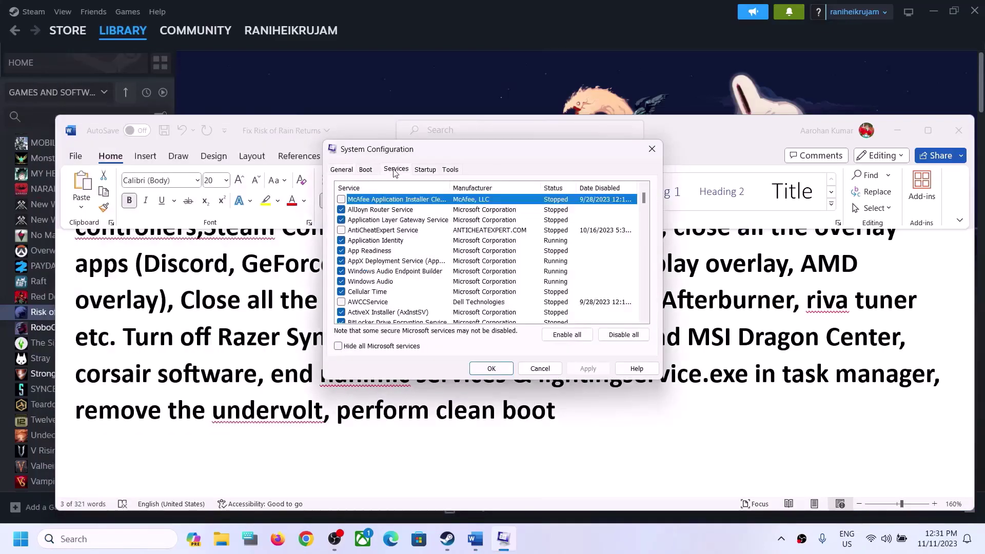
pyautogui.click(338, 346)
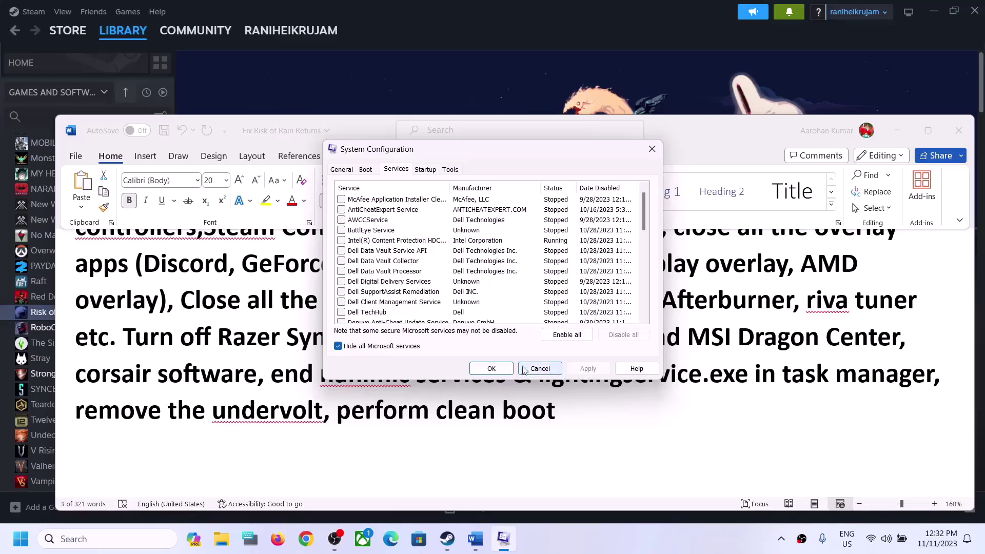
pyautogui.click(491, 368)
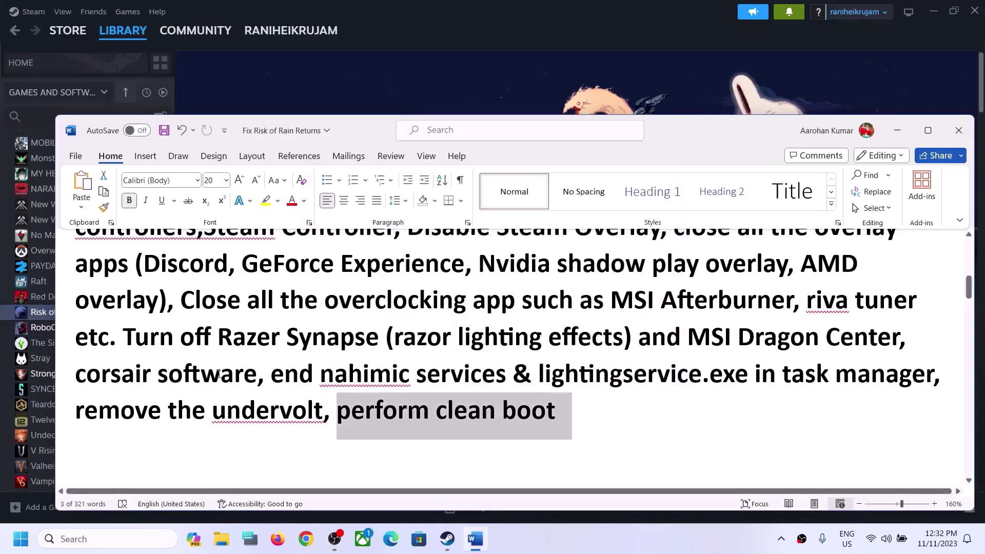
# Highlight "Allow Sound Output" in the Step 3 heading of the Word document
pyautogui.scroll(-3, 231, 368)
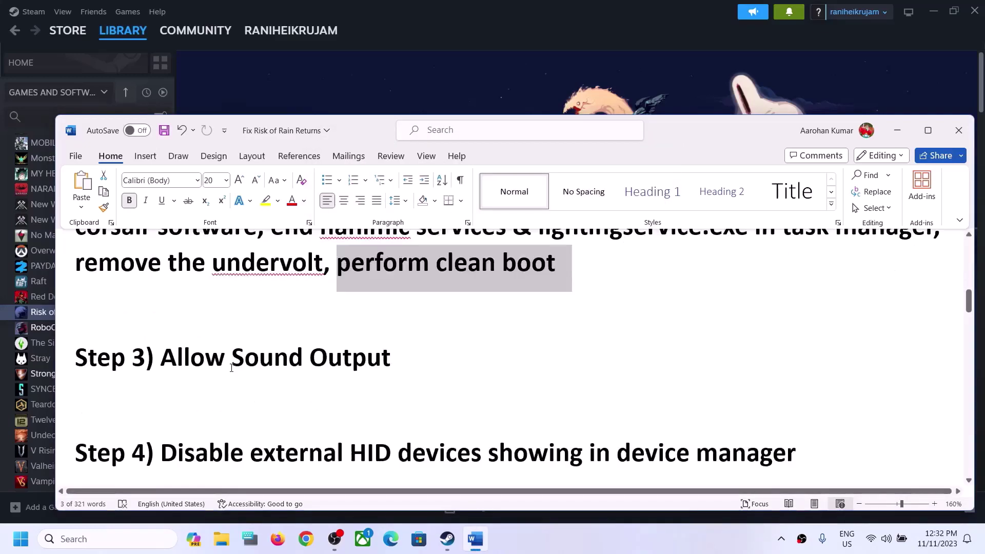
pyautogui.scroll(2, 231, 368)
pyautogui.click(171, 436)
pyautogui.moveTo(330, 435); pyautogui.dragTo(368, 456)
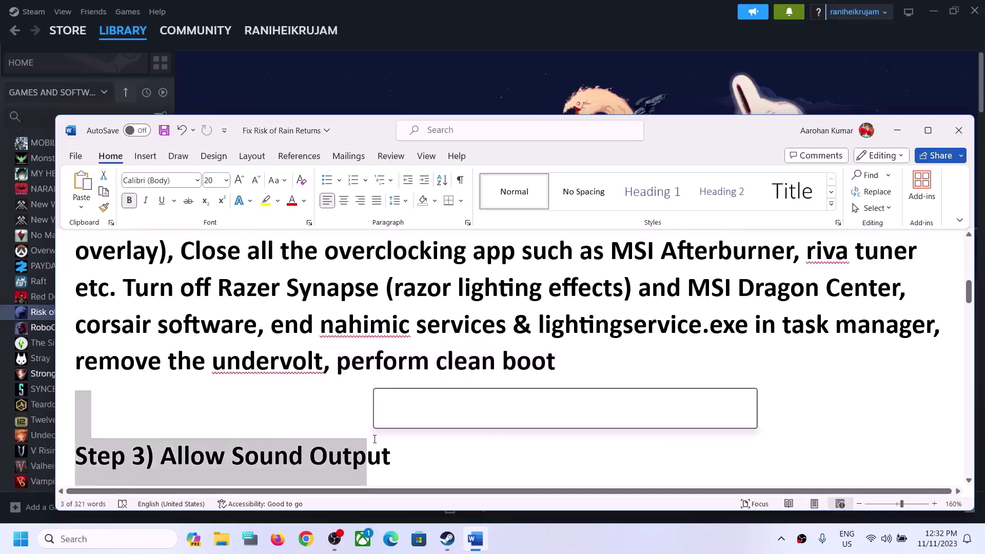
pyautogui.click(418, 452)
pyautogui.hotkey('ctrl', 'shift', 'Left')
pyautogui.hotkey('ctrl', 'shift', 'Left')
pyautogui.hotkey('ctrl', 'shift', 'Left')
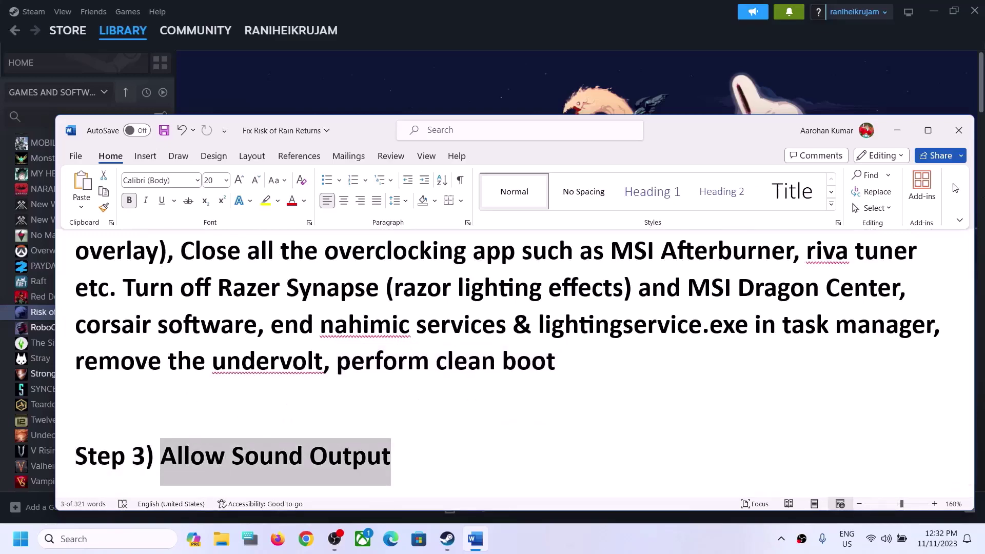
# Minimize the Word document, switch to Windows Settings, and open the Sound page of the System settings
pyautogui.click(898, 130)
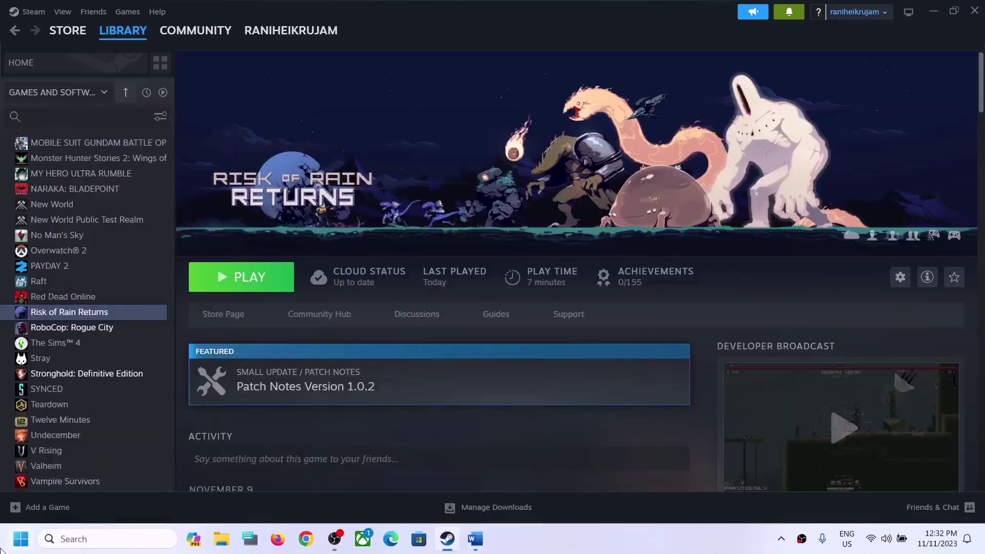
pyautogui.press('super')
pyautogui.click(241, 236)
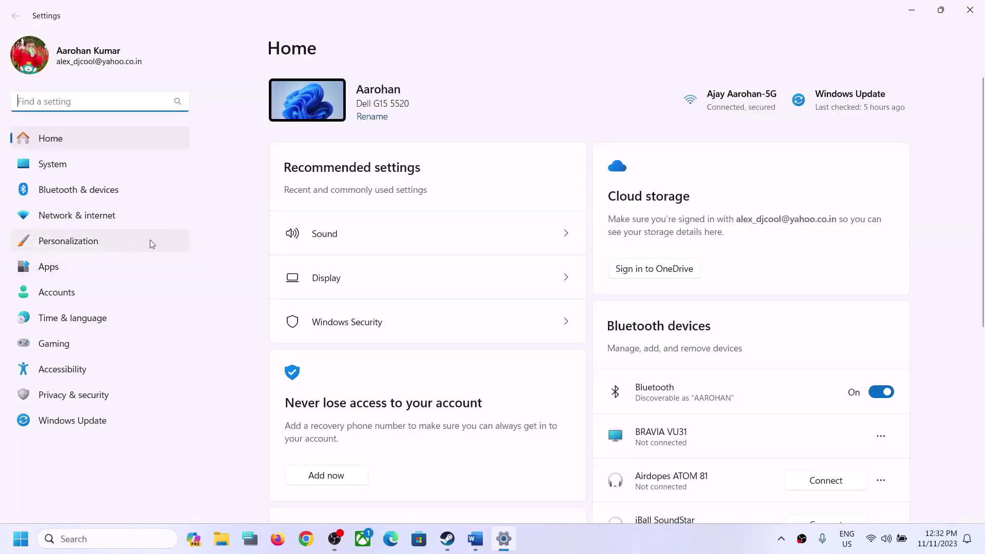
pyautogui.click(295, 245)
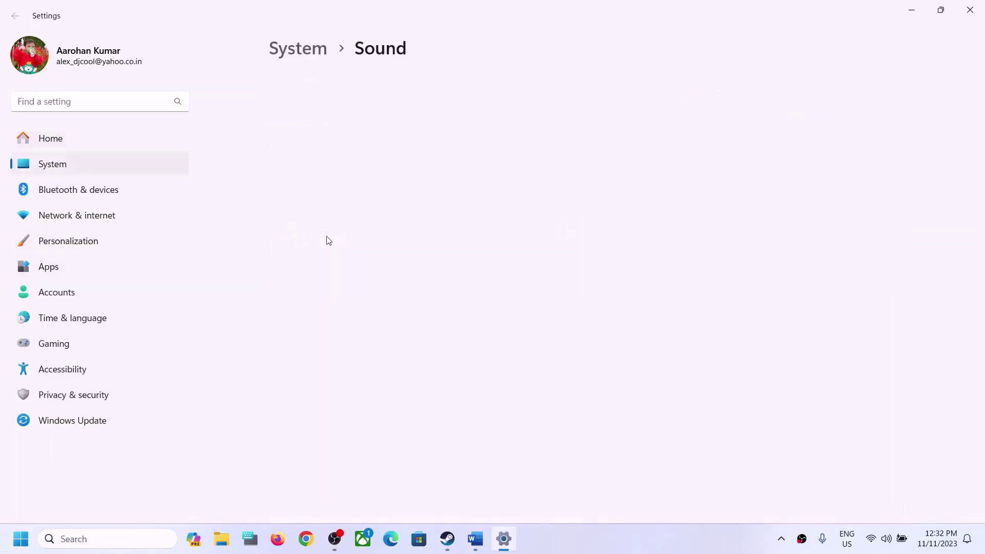
pyautogui.click(61, 172)
pyautogui.scroll(-3, 375, 341)
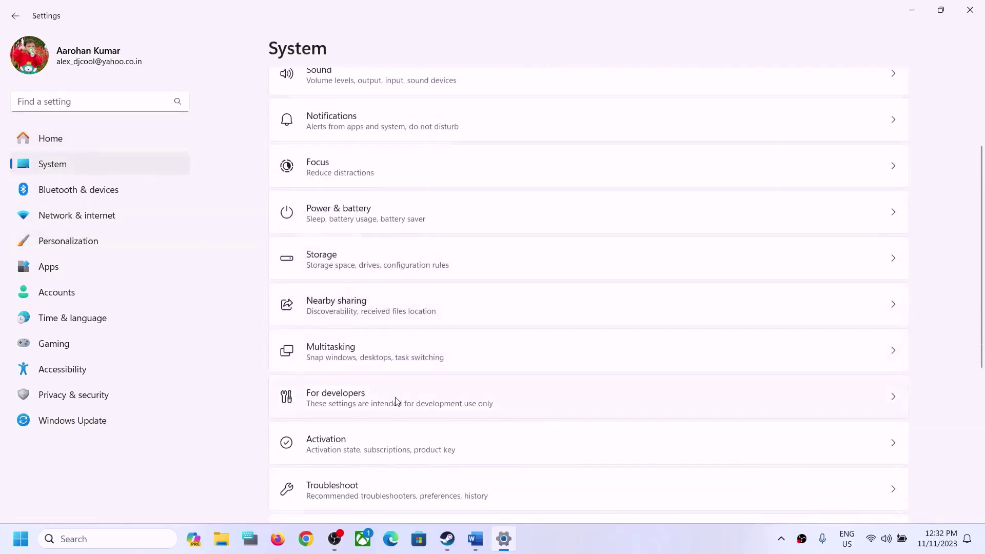
pyautogui.scroll(1, 396, 401)
pyautogui.click(343, 153)
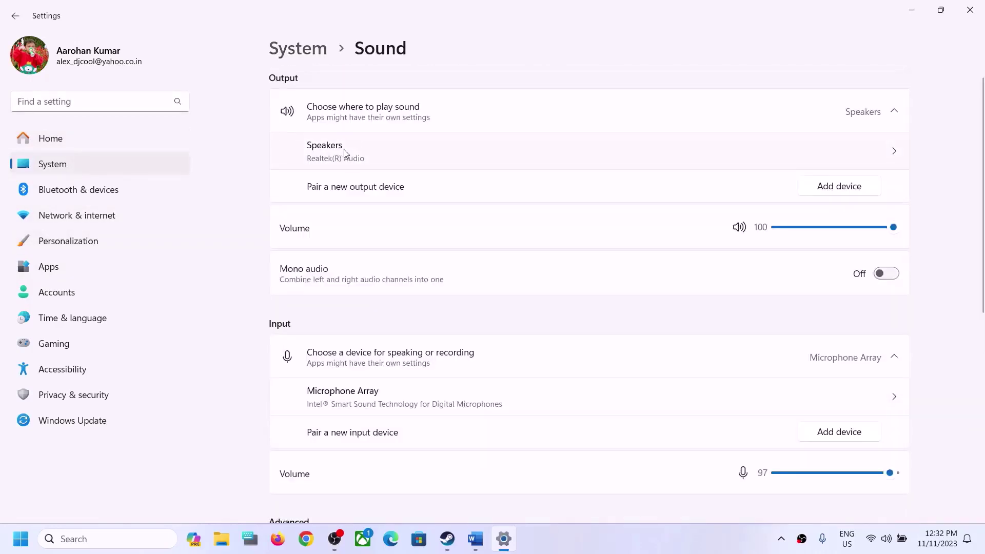
# Check the audio permission in the Realtek speakers' properties under all sound devices, and close Settings
pyautogui.scroll(-7, 466, 384)
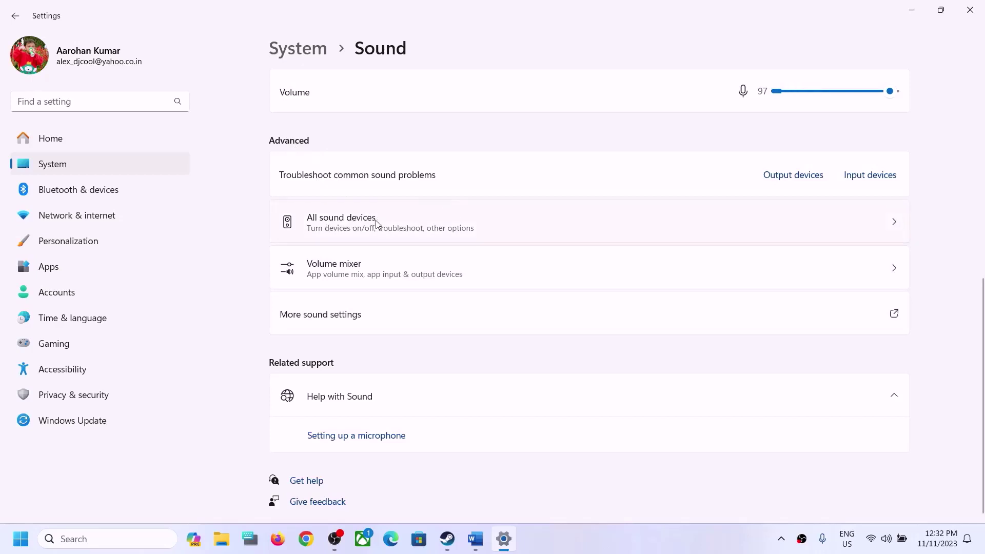
pyautogui.click(355, 224)
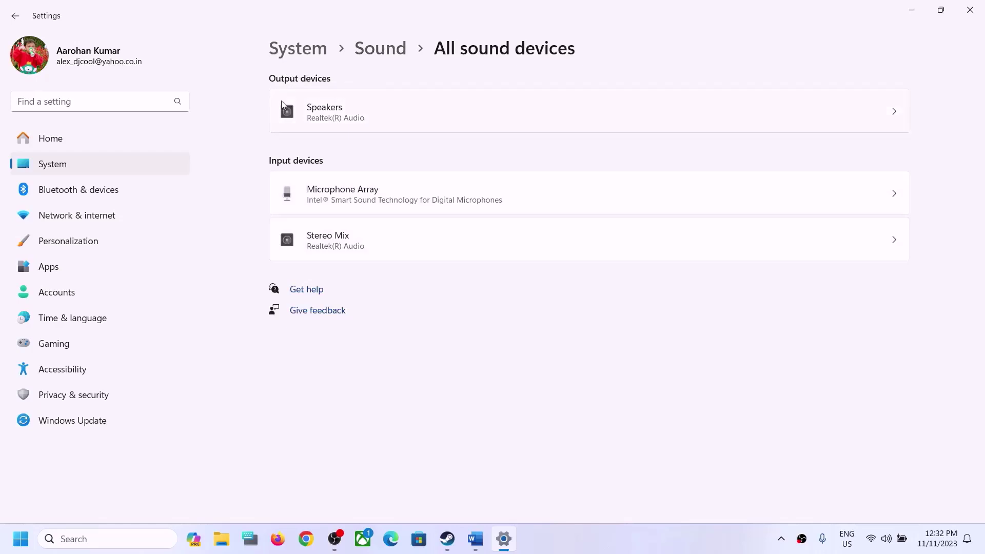
pyautogui.click(349, 120)
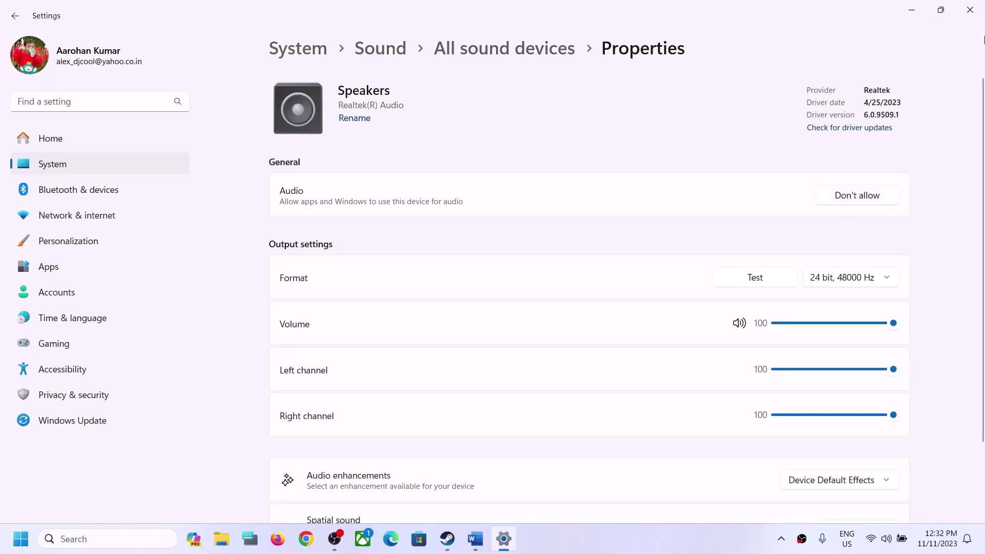
pyautogui.click(970, 9)
# Return to the Word document and highlight the Step 4 advice on disabling external HID devices in device manager
pyautogui.click(476, 539)
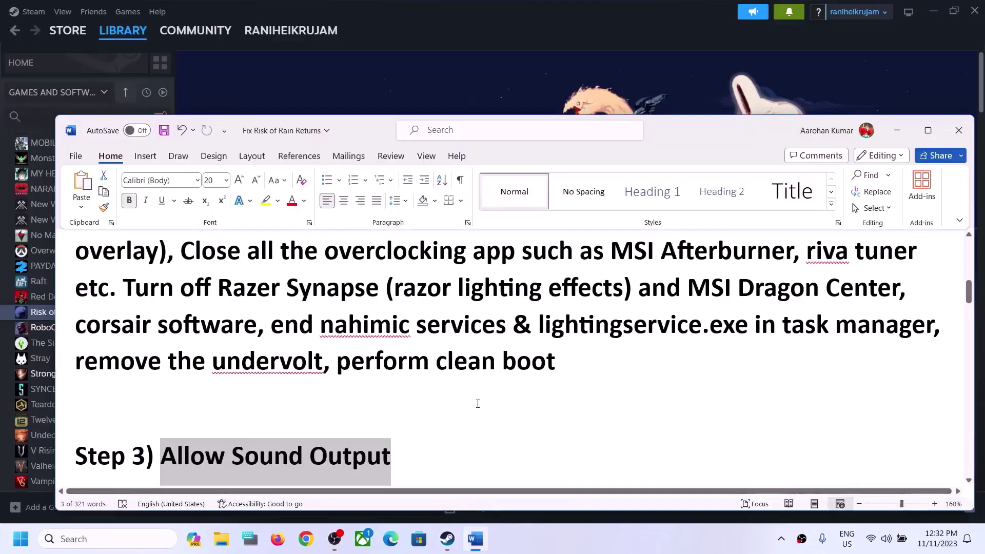
pyautogui.scroll(-2, 316, 398)
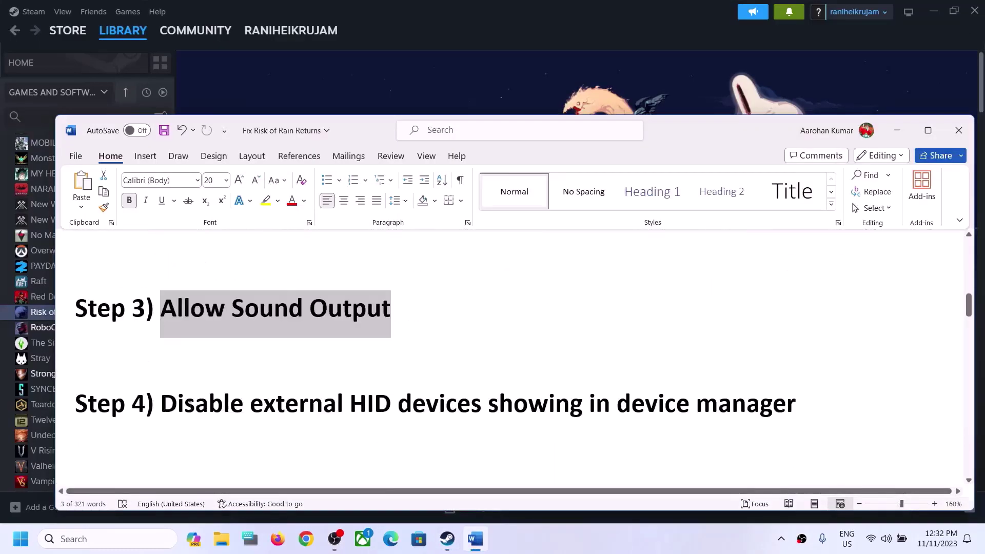
pyautogui.moveTo(175, 405); pyautogui.dragTo(704, 406)
# Switch to Device Manager and expand the Human Interface Devices category
pyautogui.rightClick(20, 539)
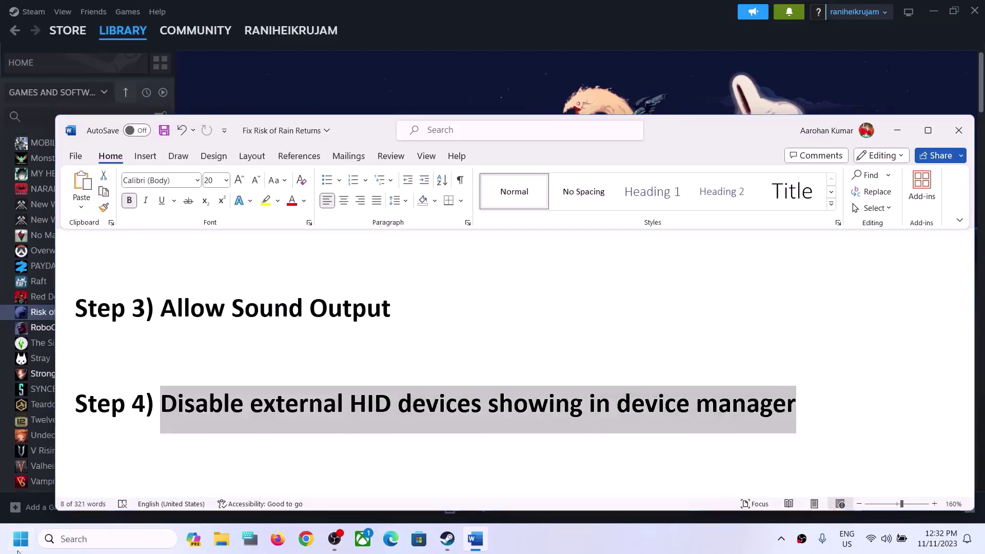
pyautogui.click(51, 258)
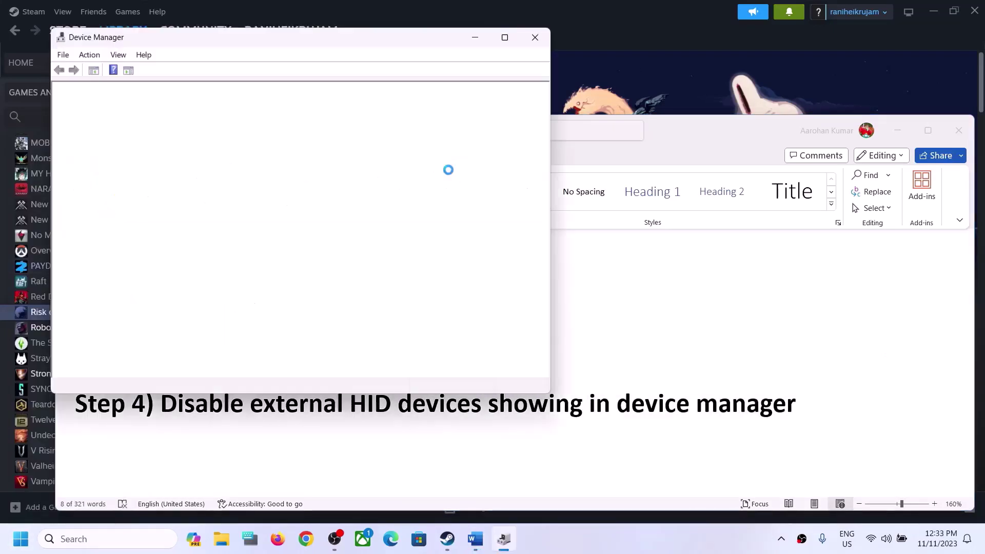
pyautogui.click(115, 216)
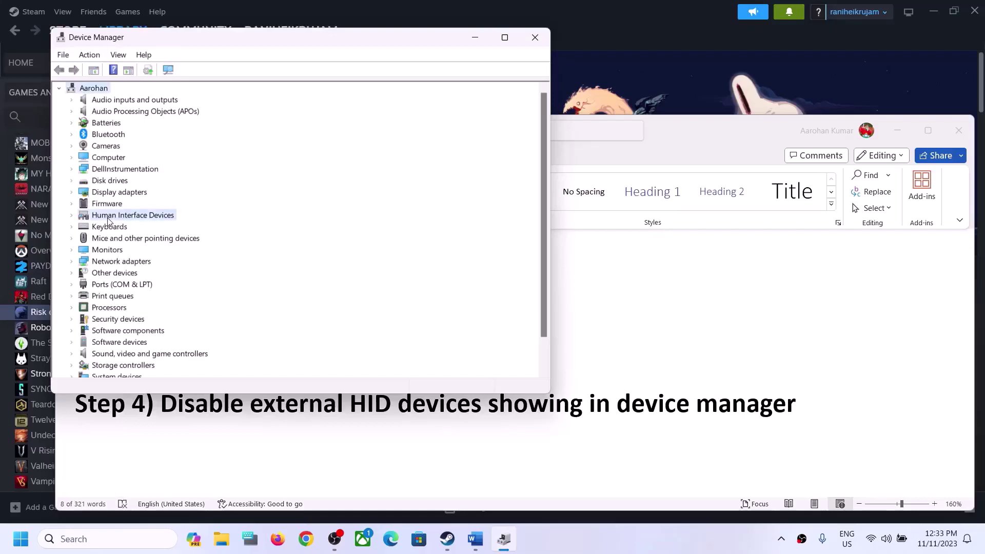
pyautogui.click(71, 216)
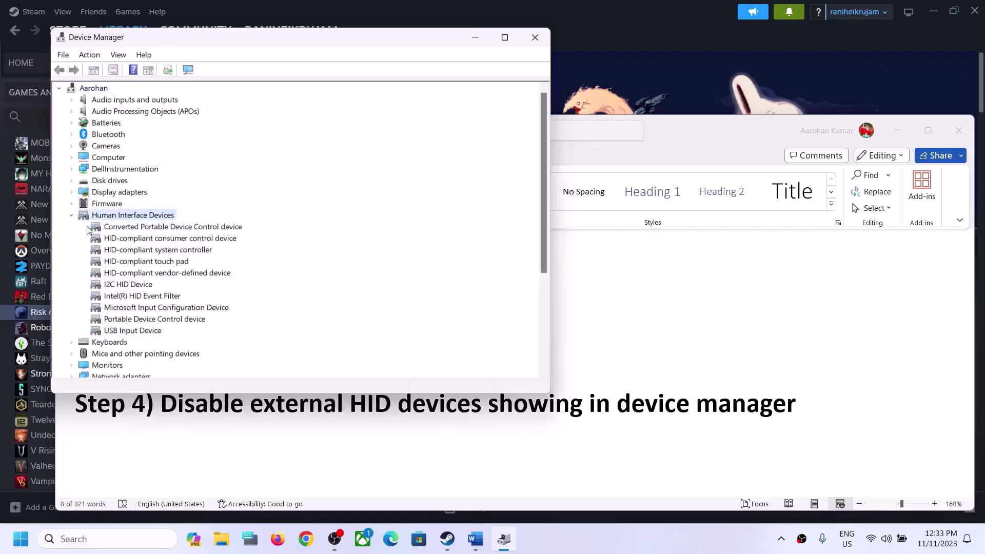
# Show where the HID-compliant consumer control device can be disabled, leaving the device enabled
pyautogui.rightClick(163, 241)
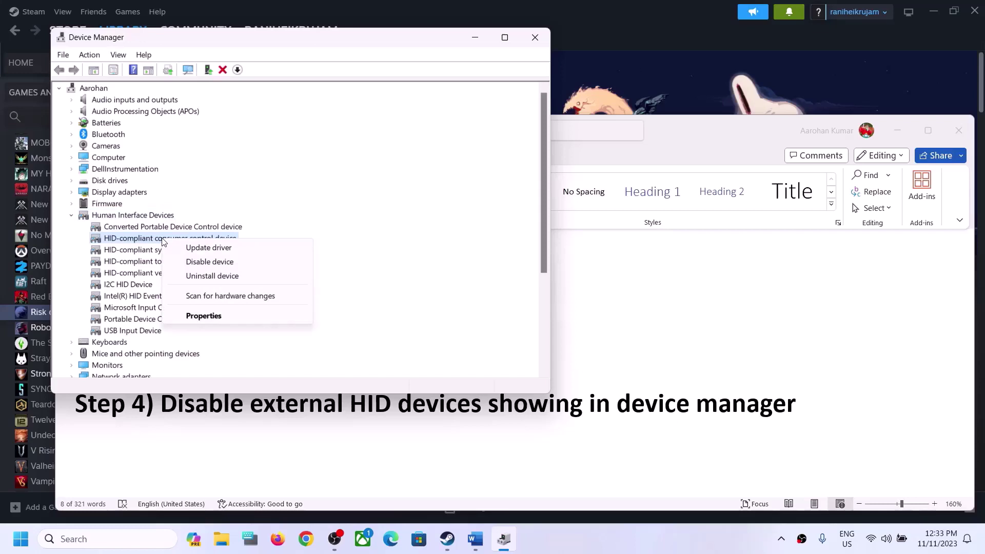
pyautogui.click(261, 199)
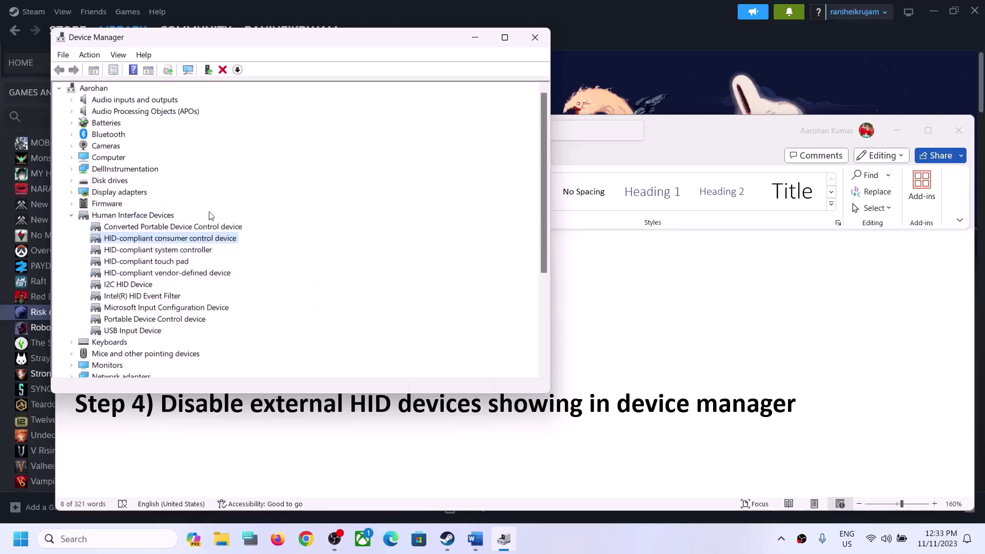
pyautogui.rightClick(159, 245)
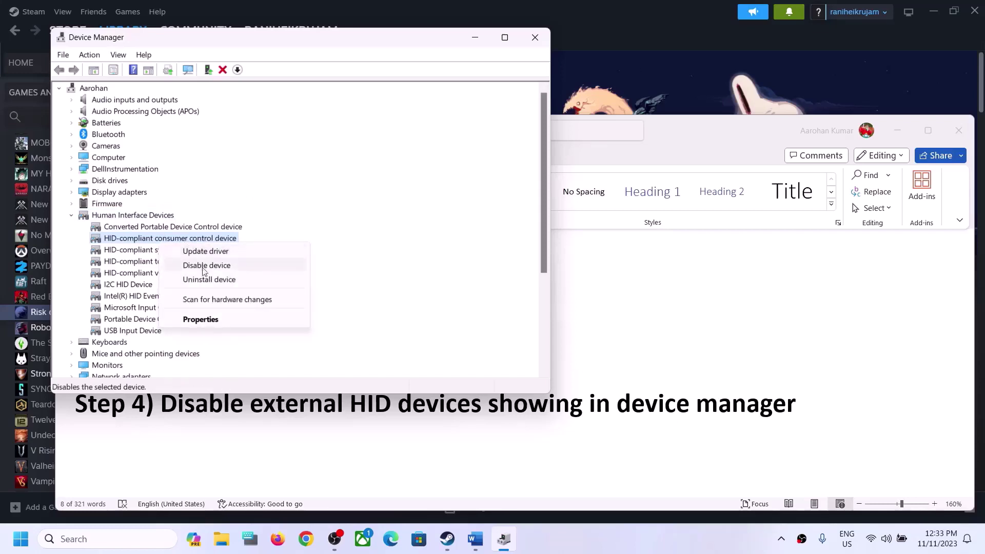
pyautogui.click(319, 249)
# Highlight "Disable external HID devices" in Step 4 of the Word document and close Device Manager
pyautogui.click(377, 420)
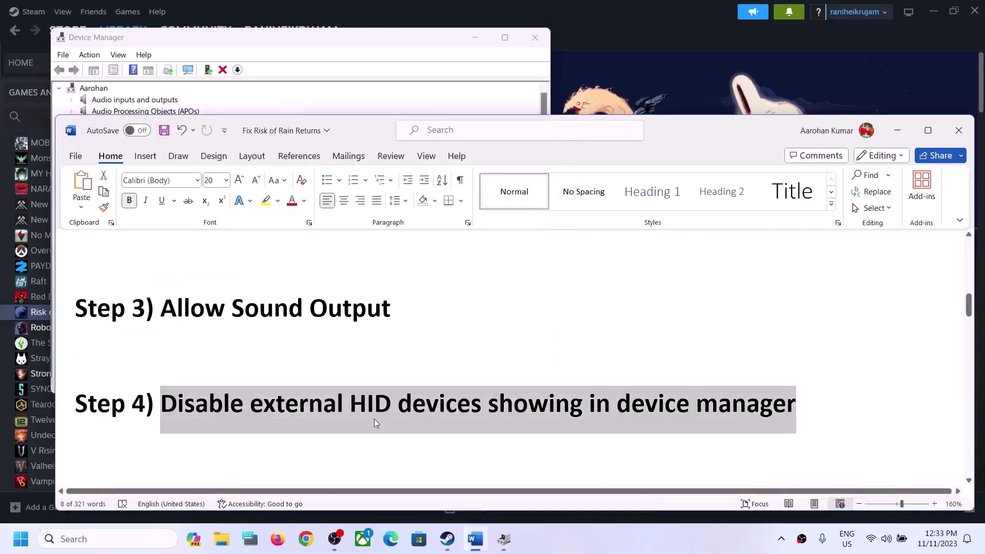
pyautogui.moveTo(161, 405); pyautogui.dragTo(485, 404)
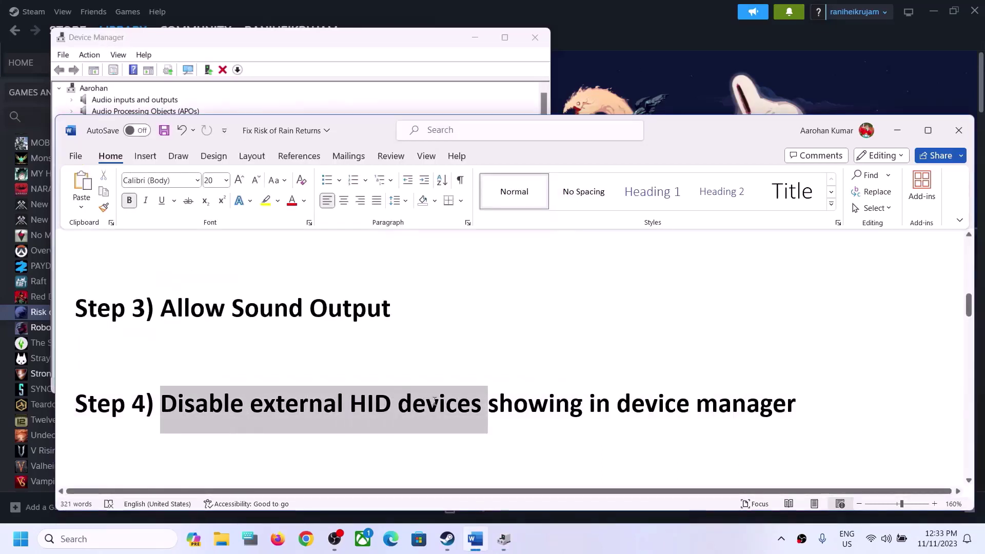
pyautogui.click(503, 539)
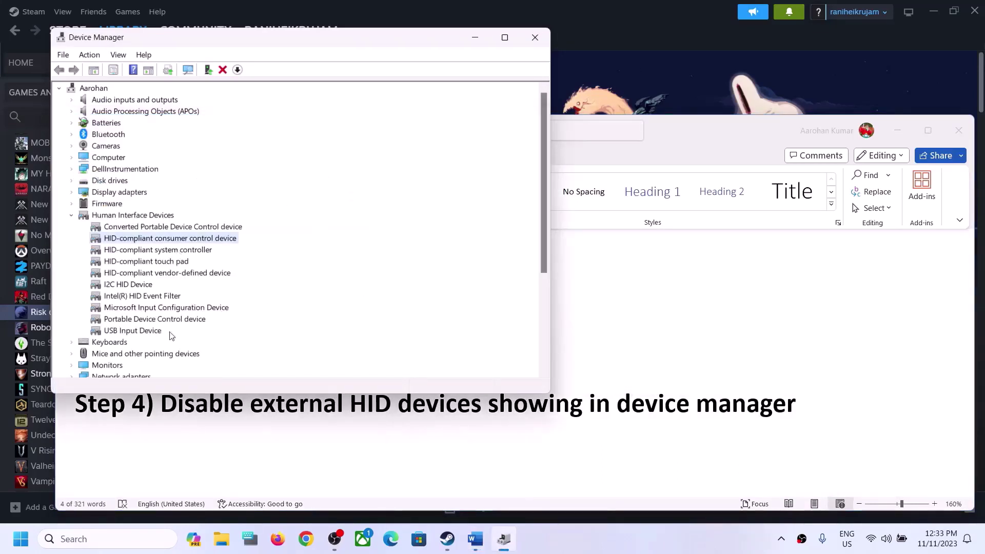
pyautogui.click(536, 38)
# Highlight the Step 5 advice to run the game as an administrator from the game installation folder
pyautogui.scroll(-3, 246, 407)
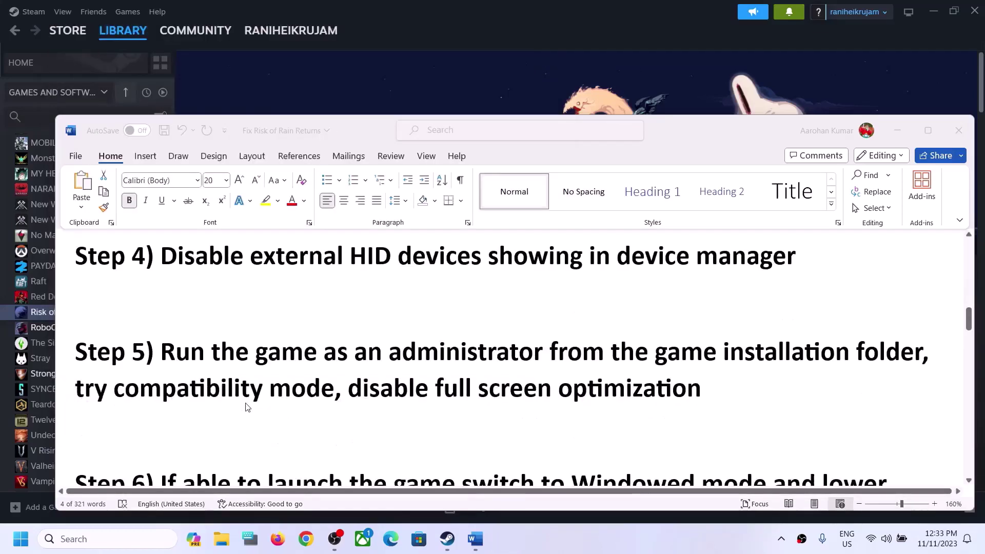
pyautogui.scroll(1, 249, 426)
pyautogui.moveTo(162, 401); pyautogui.dragTo(918, 400)
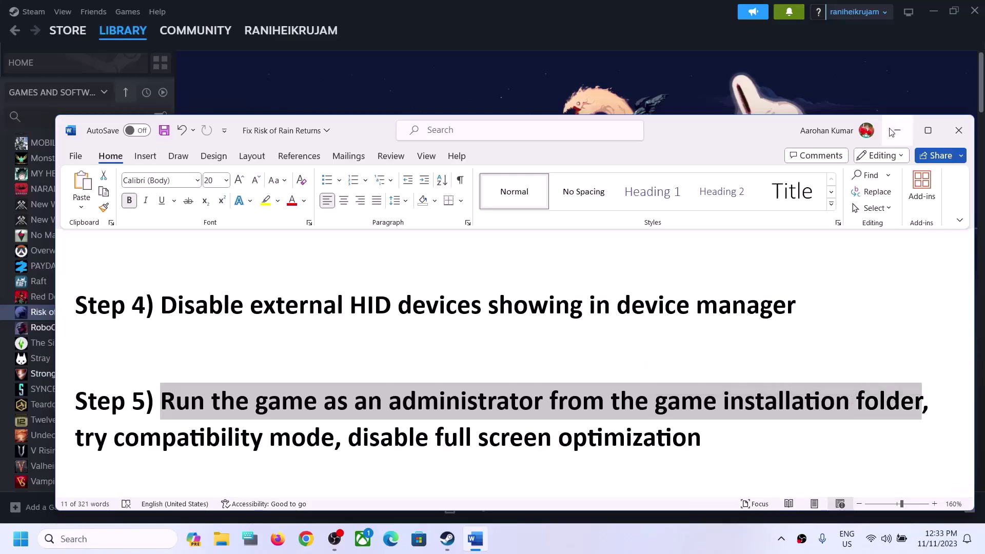
# Minimise the Word document and browse the local files of Risk of Rain Returns from the Steam library
pyautogui.click(898, 130)
pyautogui.rightClick(97, 313)
pyautogui.moveTo(125, 383)
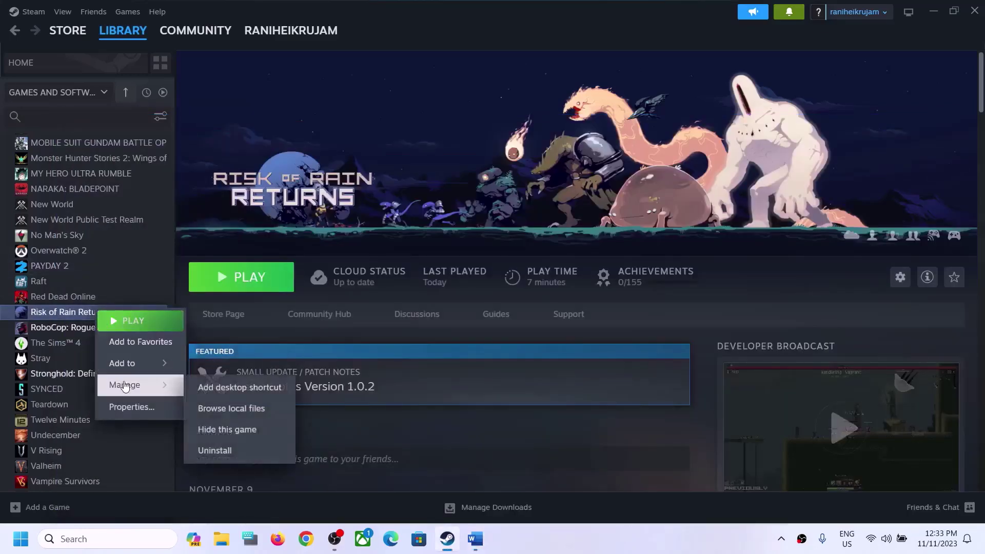
pyautogui.click(229, 407)
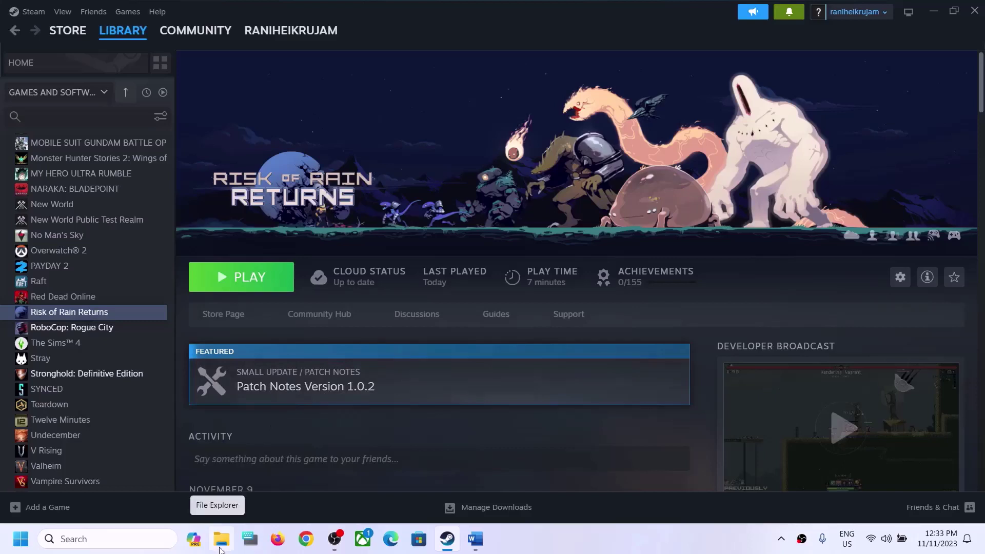
pyautogui.rightClick(105, 313)
pyautogui.moveTo(134, 386)
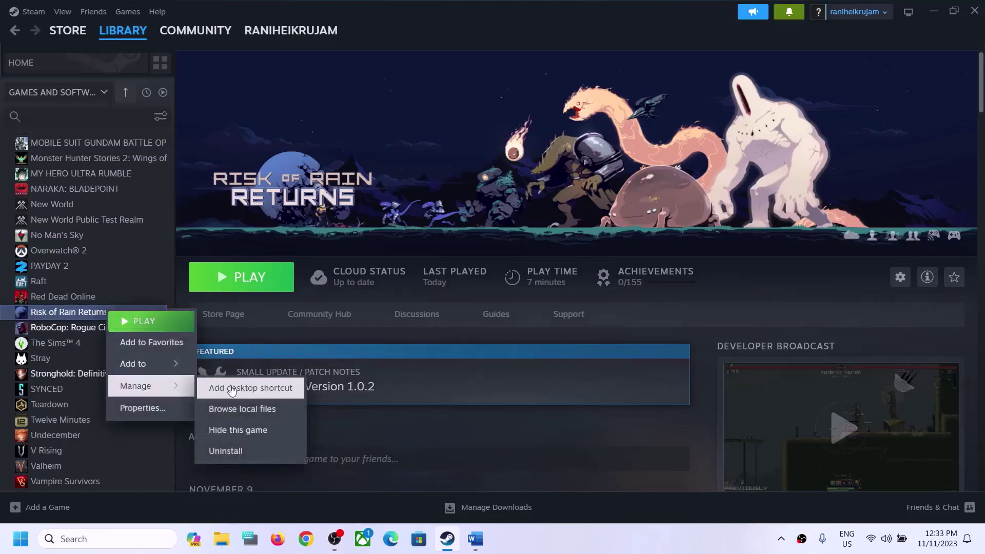
pyautogui.click(242, 411)
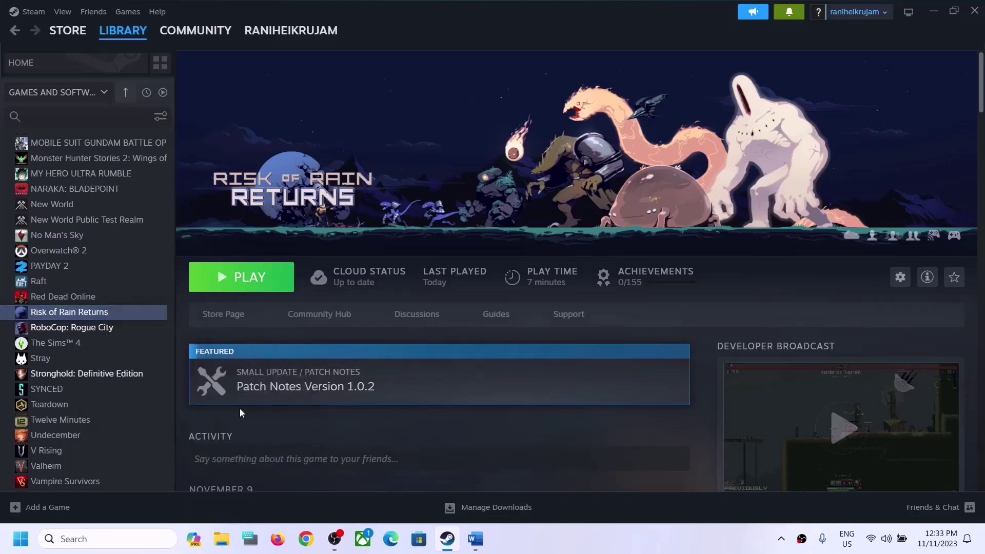
pyautogui.click(225, 548)
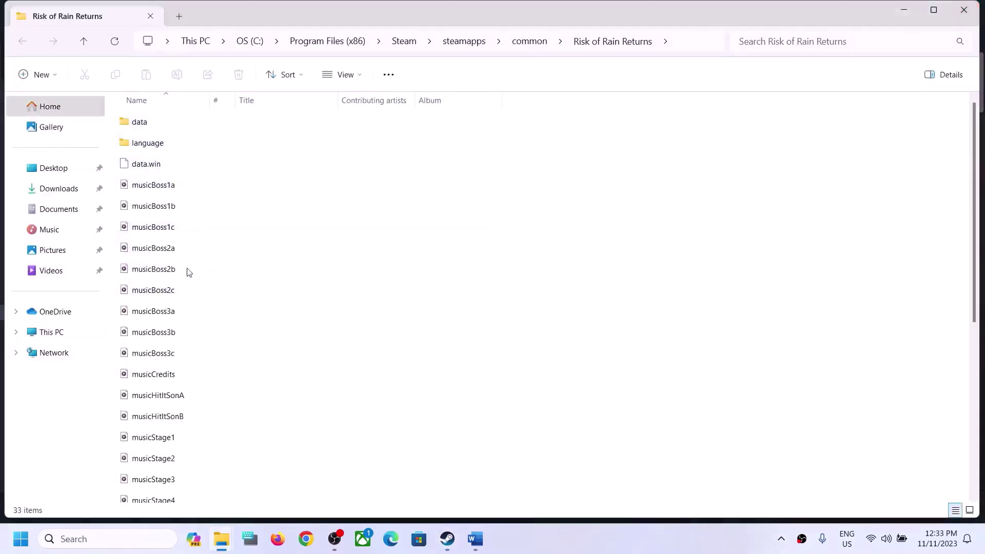
# Set the Risk of Rain Returns application file to run as an administrator in its compatibility properties and save the change
pyautogui.scroll(-5, 209, 321)
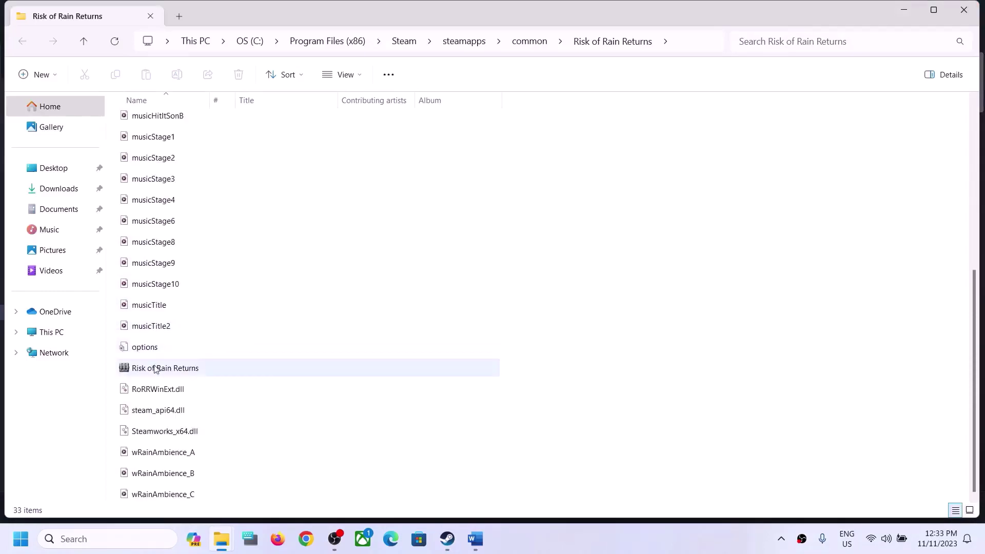
pyautogui.click(151, 372)
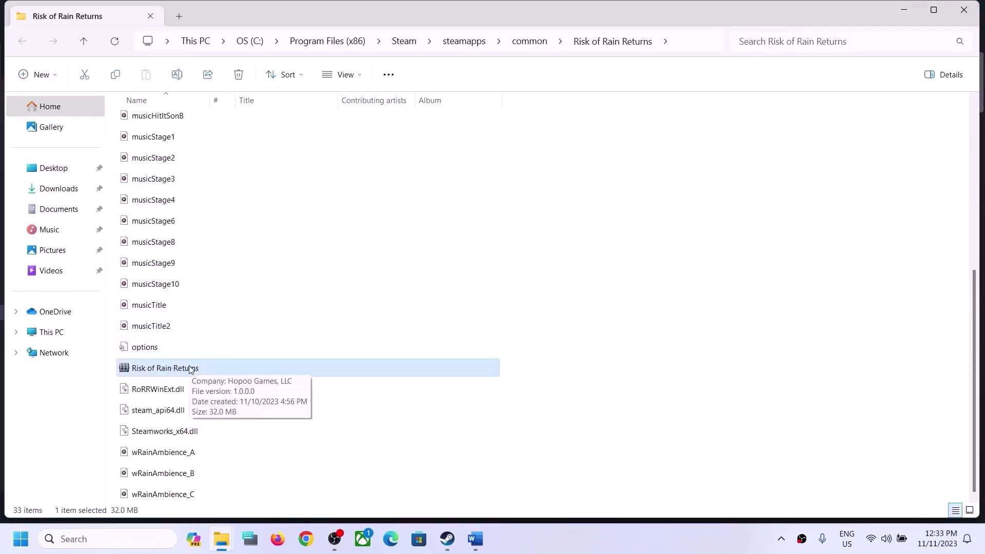
pyautogui.scroll(5, 193, 367)
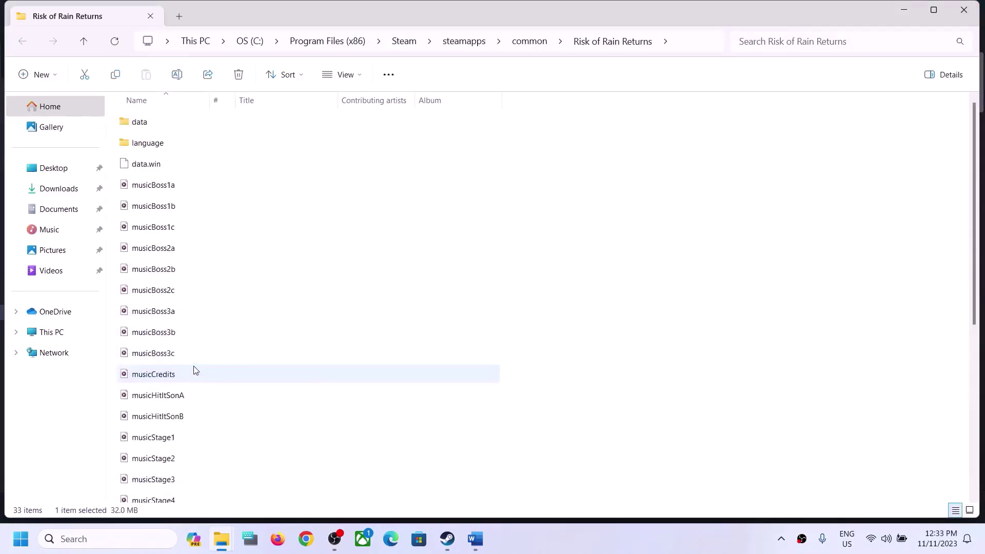
pyautogui.scroll(-5, 198, 411)
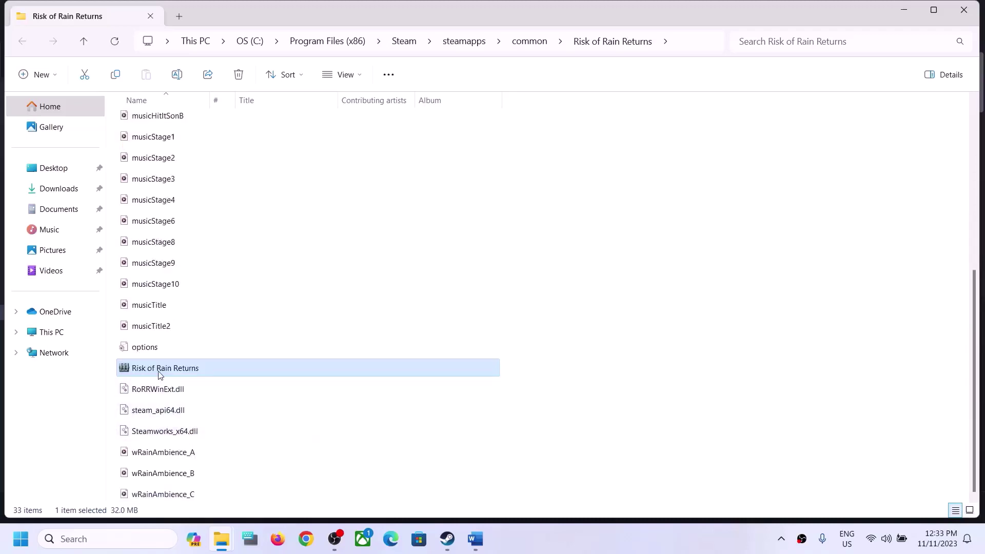
pyautogui.rightClick(159, 372)
pyautogui.click(205, 333)
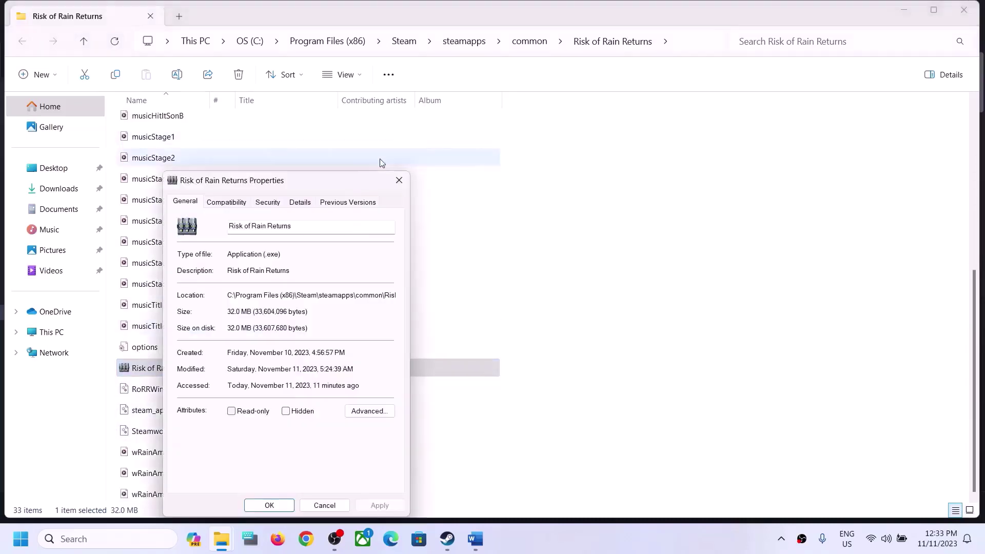
pyautogui.click(375, 152)
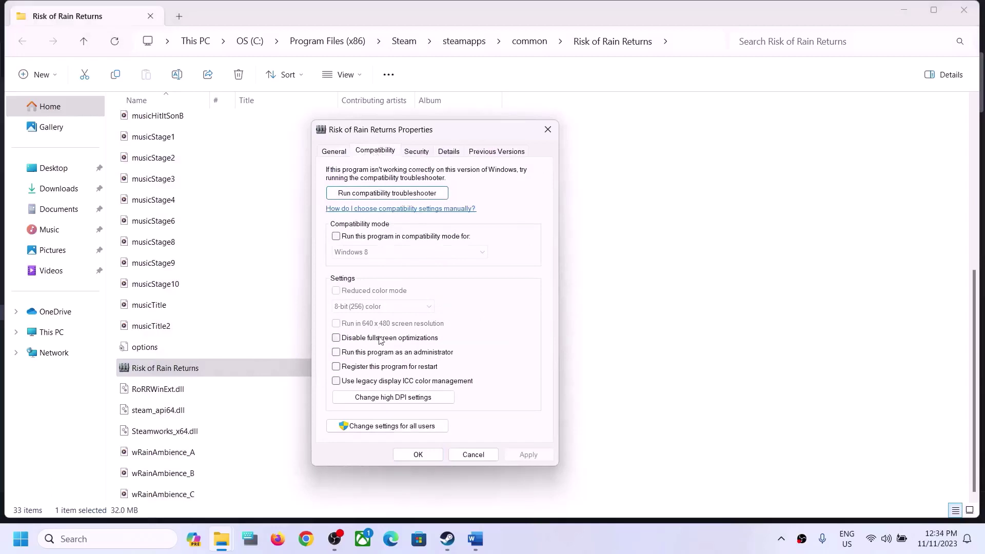
pyautogui.click(337, 353)
pyautogui.click(529, 455)
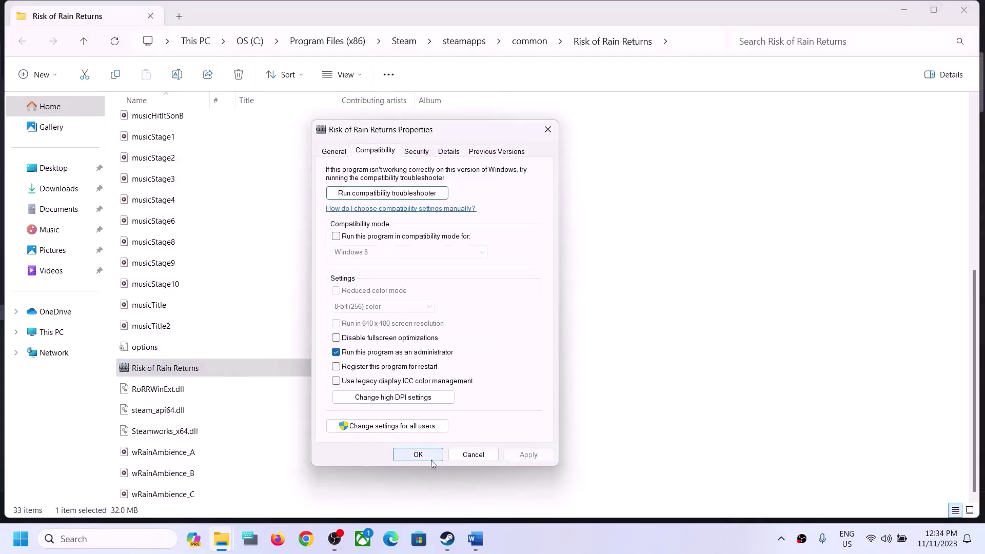
pyautogui.click(418, 455)
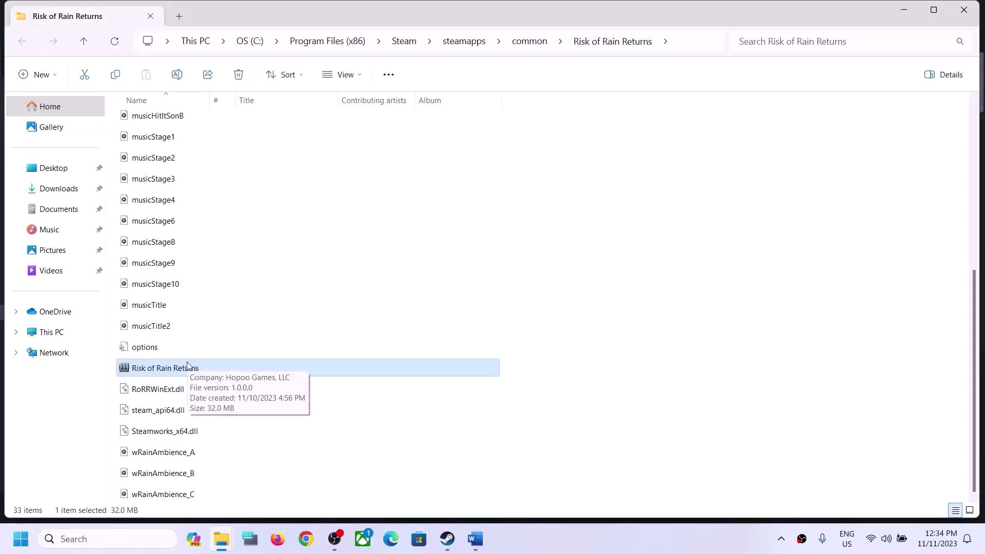
# Minimise Steam and review the compatibility properties of the Risk of Rain Returns application file
pyautogui.click(446, 539)
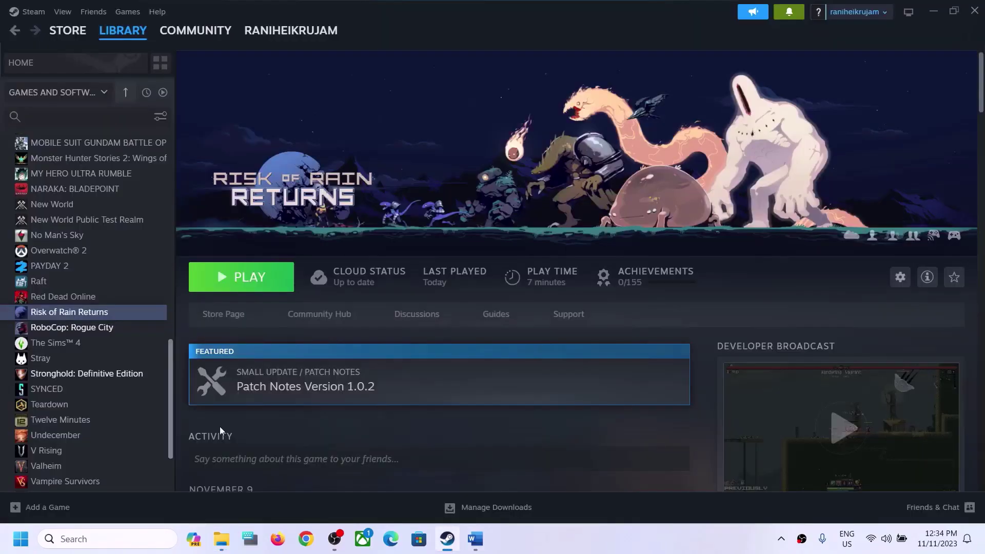
pyautogui.click(442, 539)
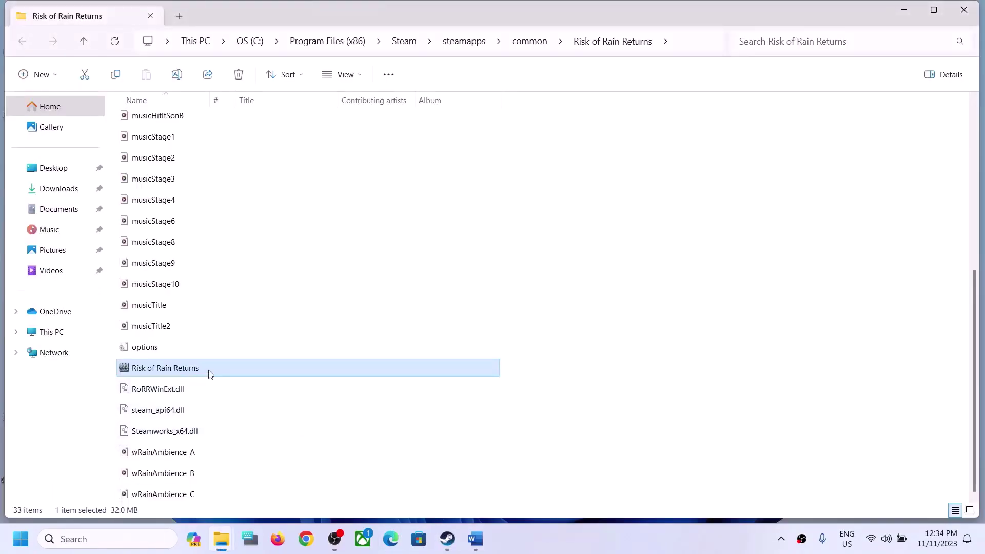
pyautogui.rightClick(143, 374)
pyautogui.click(197, 331)
pyautogui.click(217, 204)
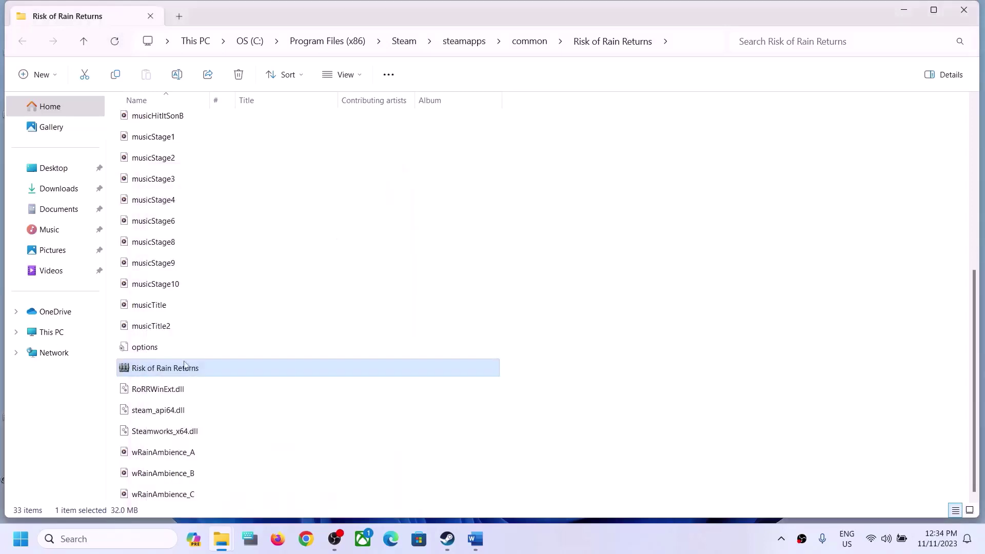
pyautogui.click(383, 180)
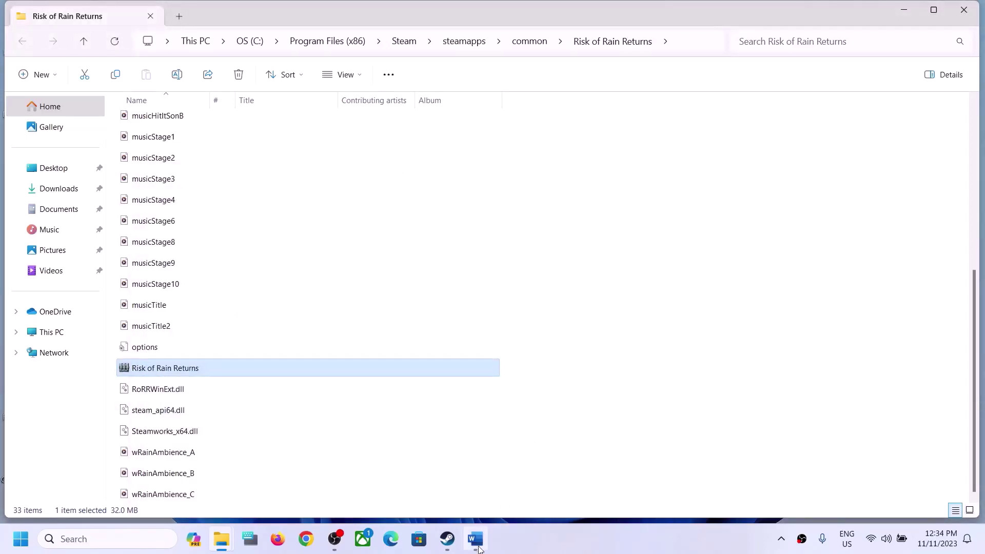
# Disable fullscreen optimizations for the Risk of Rain Returns application file and save its properties
pyautogui.rightClick(201, 368)
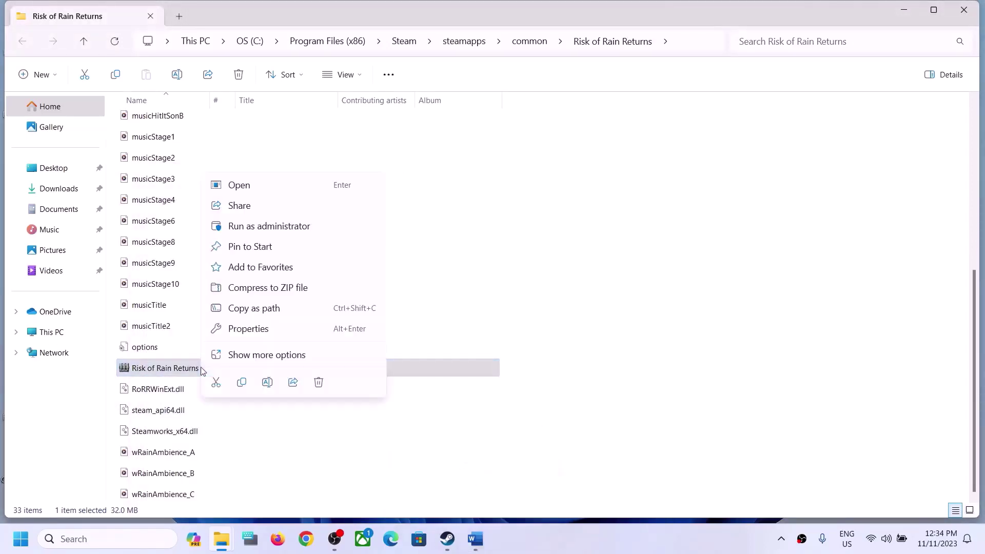
pyautogui.click(256, 339)
pyautogui.click(272, 202)
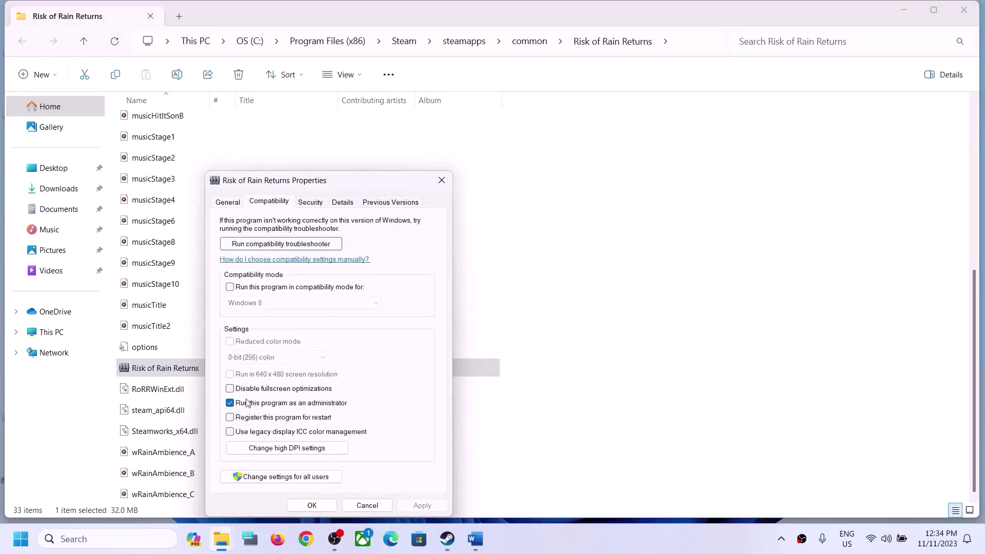
pyautogui.click(230, 389)
pyautogui.click(312, 505)
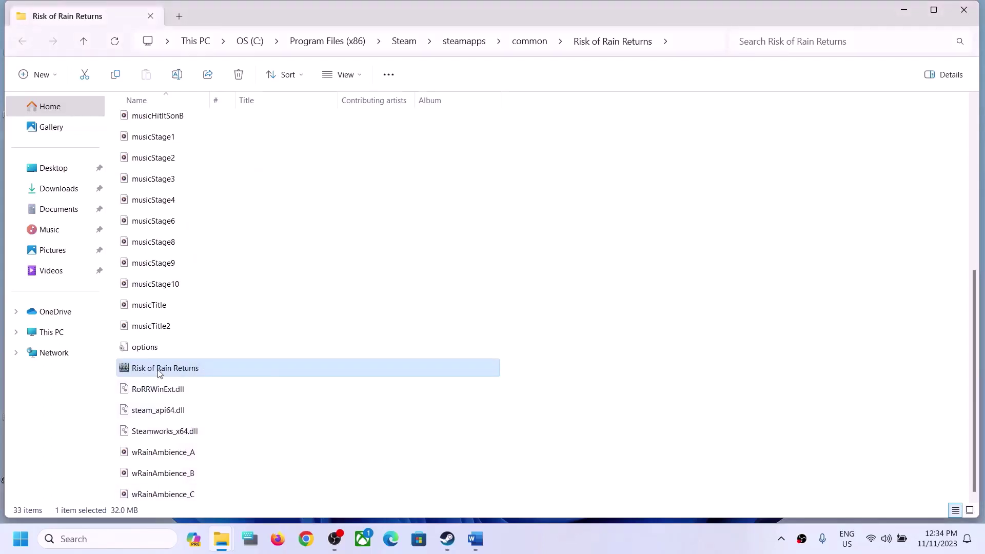
# Turn on compatibility mode for Windows 8 on the Risk of Rain Returns application file and save it
pyautogui.rightClick(159, 373)
pyautogui.click(226, 333)
pyautogui.click(243, 203)
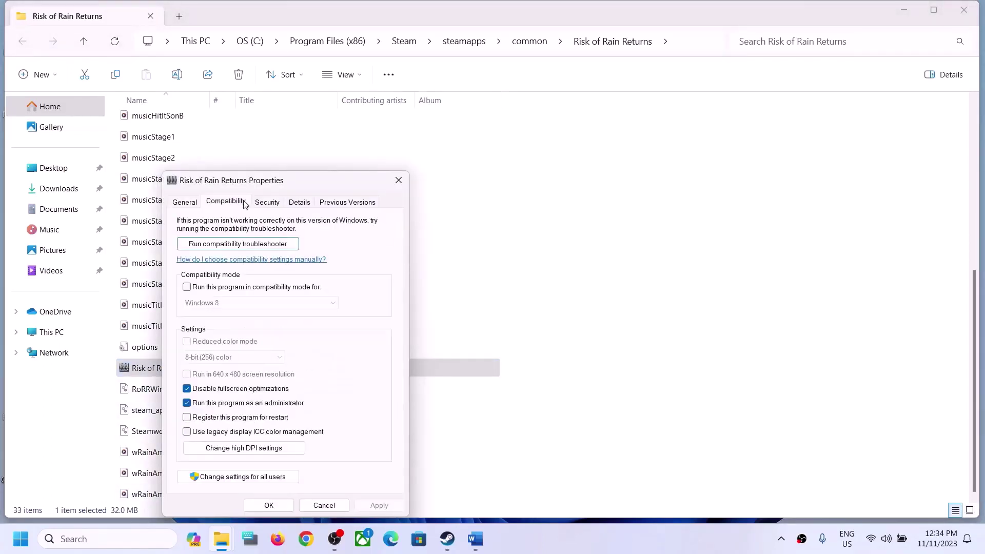
pyautogui.click(199, 291)
pyautogui.click(282, 303)
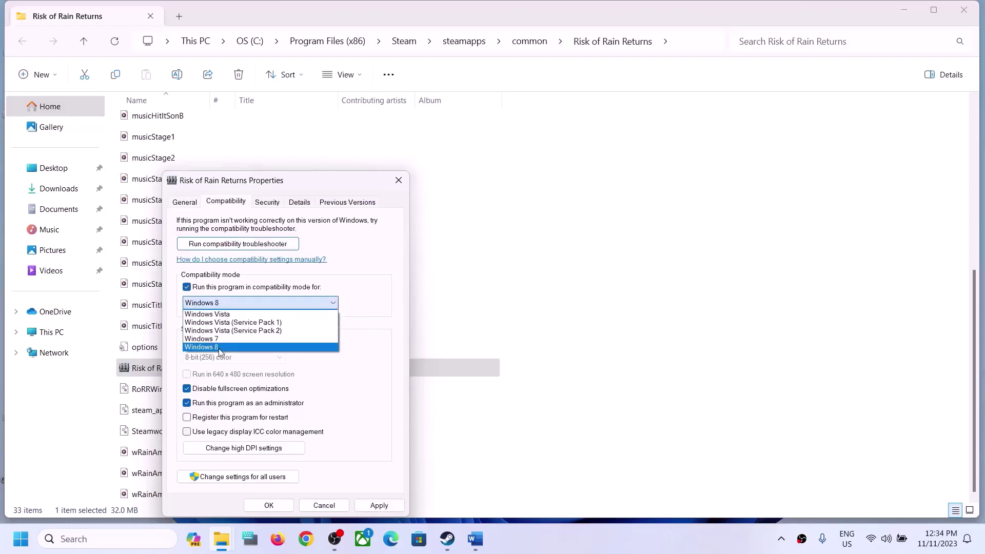
pyautogui.click(216, 347)
pyautogui.click(379, 506)
pyautogui.click(269, 506)
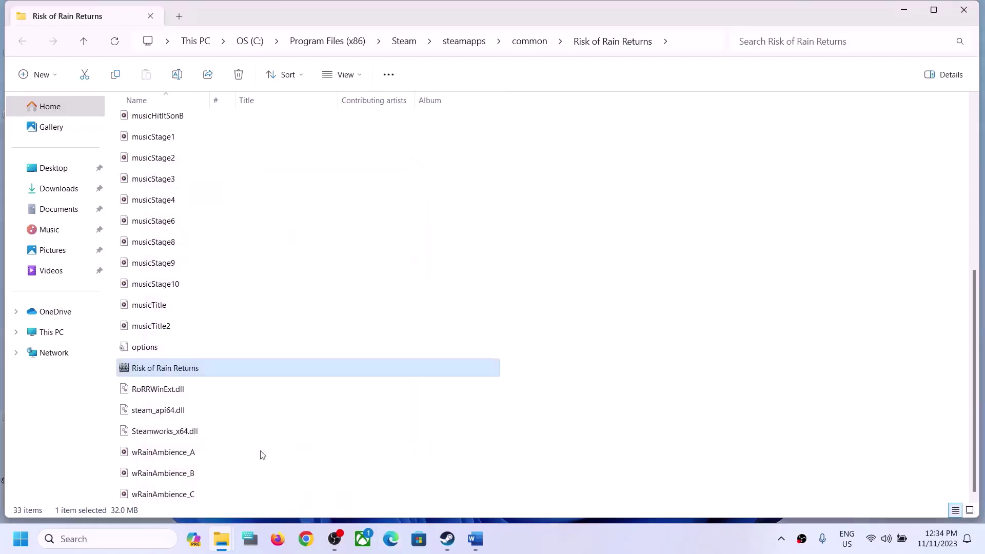
# Change the compatibility mode of the Risk of Rain Returns application file to Windows 7 and save it
pyautogui.rightClick(195, 375)
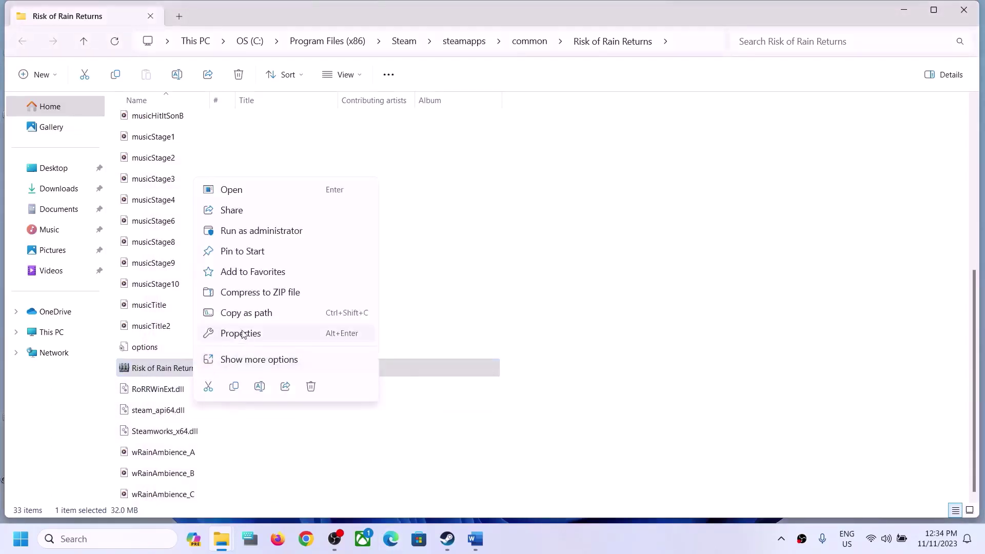
pyautogui.click(241, 333)
pyautogui.click(266, 202)
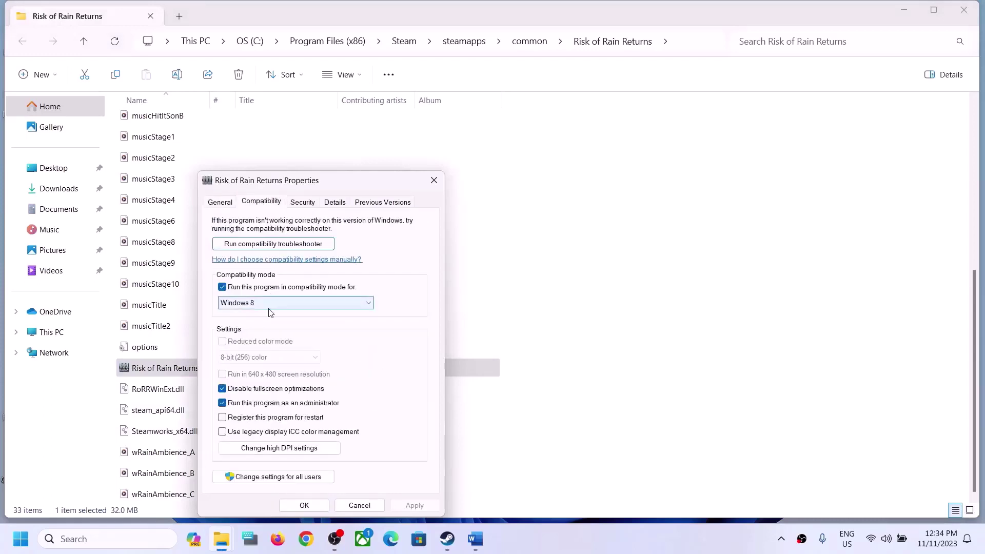
pyautogui.click(276, 303)
pyautogui.click(258, 341)
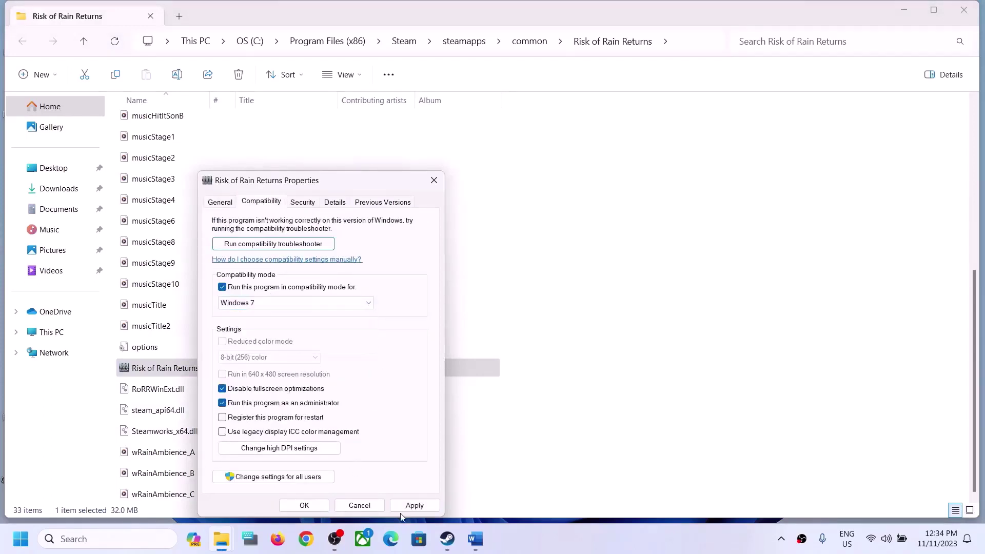
pyautogui.click(310, 506)
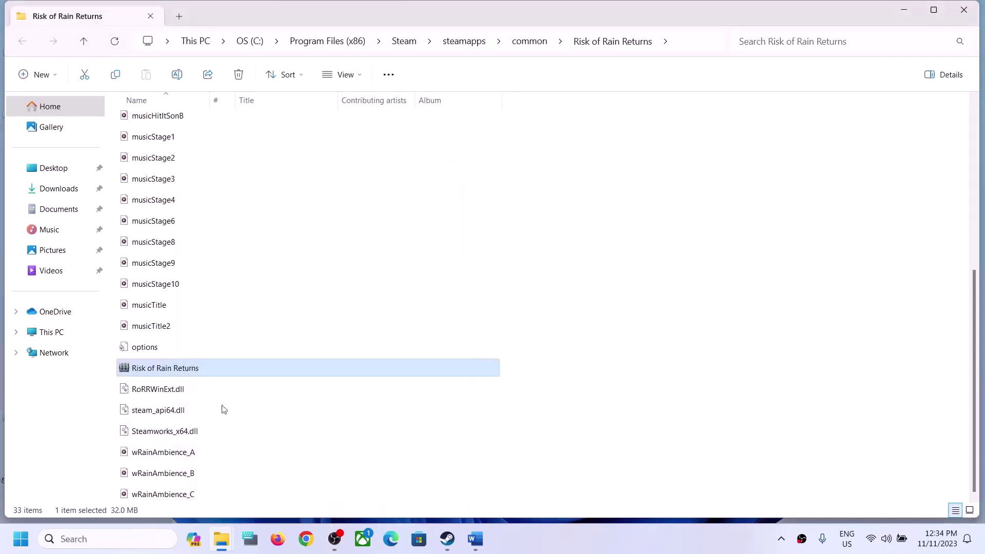
# Turn off compatibility mode and the disabling of fullscreen optimizations for the Risk of Rain Returns application file, saving its properties
pyautogui.rightClick(183, 379)
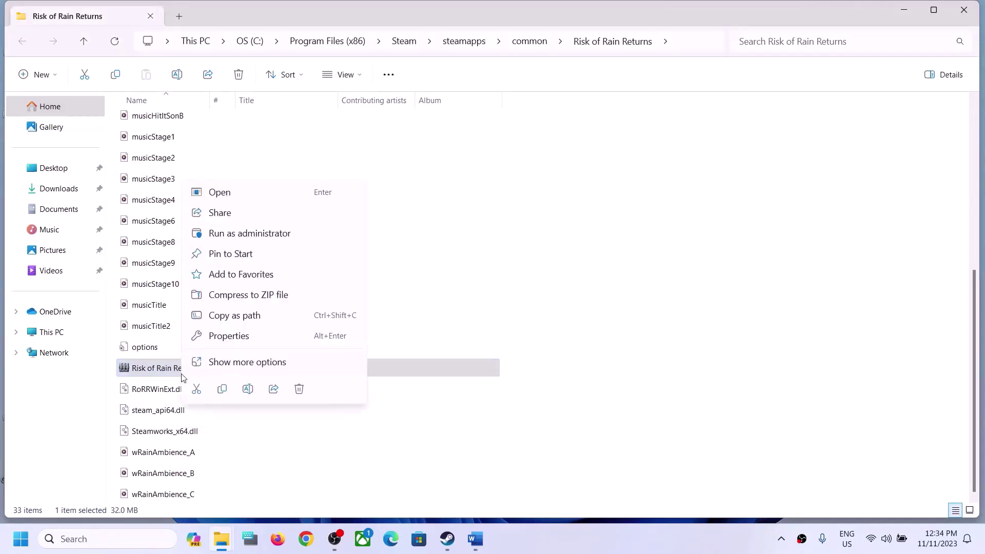
pyautogui.click(230, 337)
pyautogui.click(250, 203)
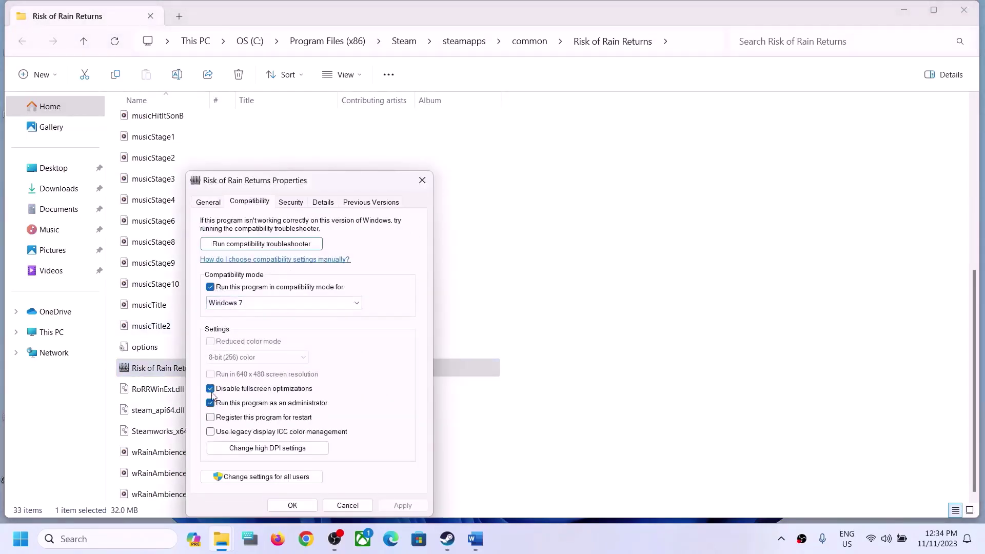
pyautogui.click(211, 288)
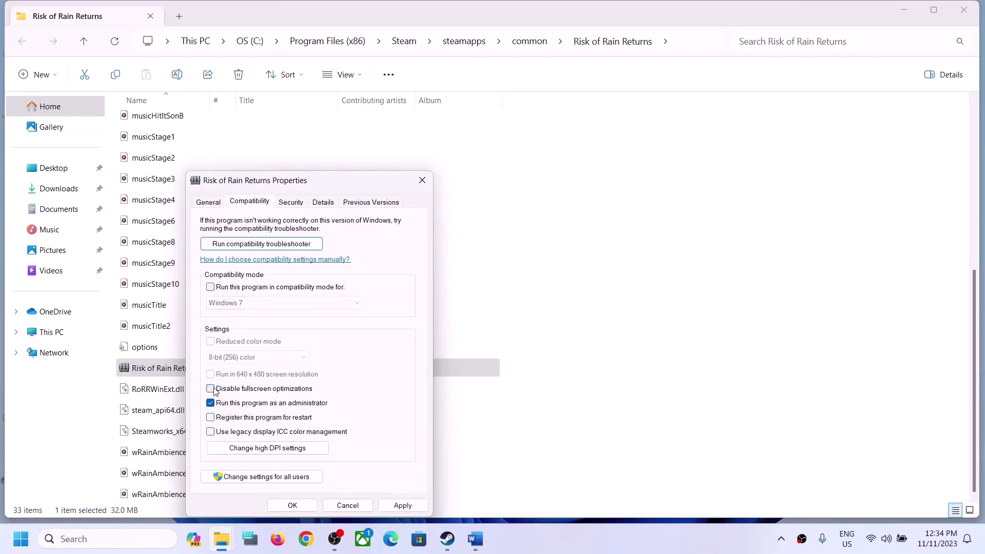
pyautogui.click(291, 505)
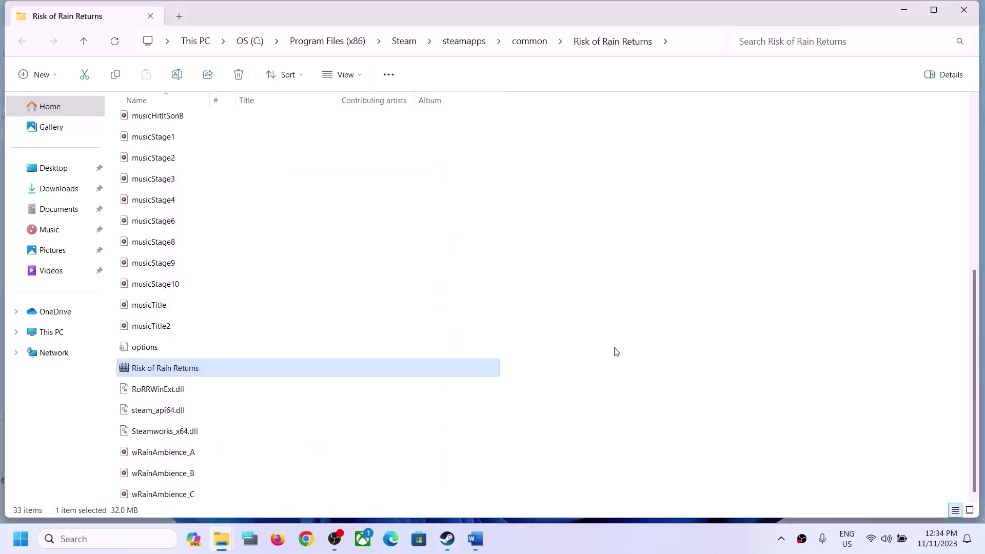
# Close the game folder, switch to Word and highlight the Step 6 advice on Windowed mode and lower graphics settings
pyautogui.click(968, 19)
pyautogui.click(966, 20)
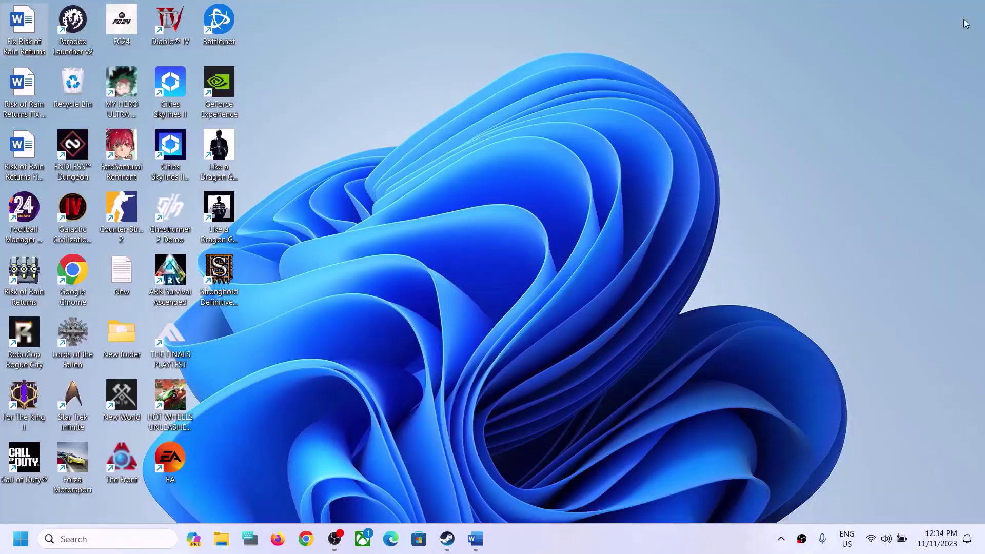
pyautogui.click(475, 539)
pyautogui.scroll(-3, 335, 410)
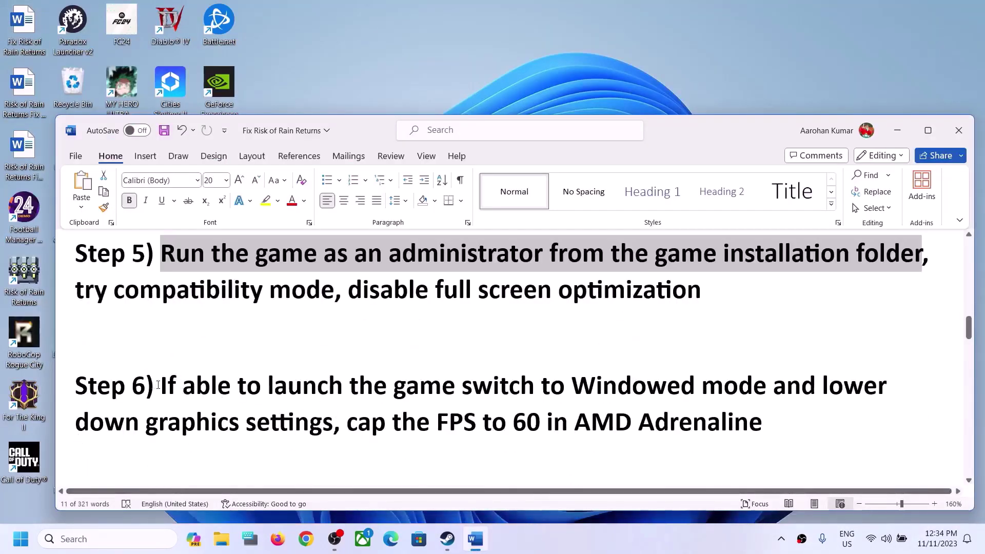
pyautogui.moveTo(159, 385); pyautogui.dragTo(334, 429)
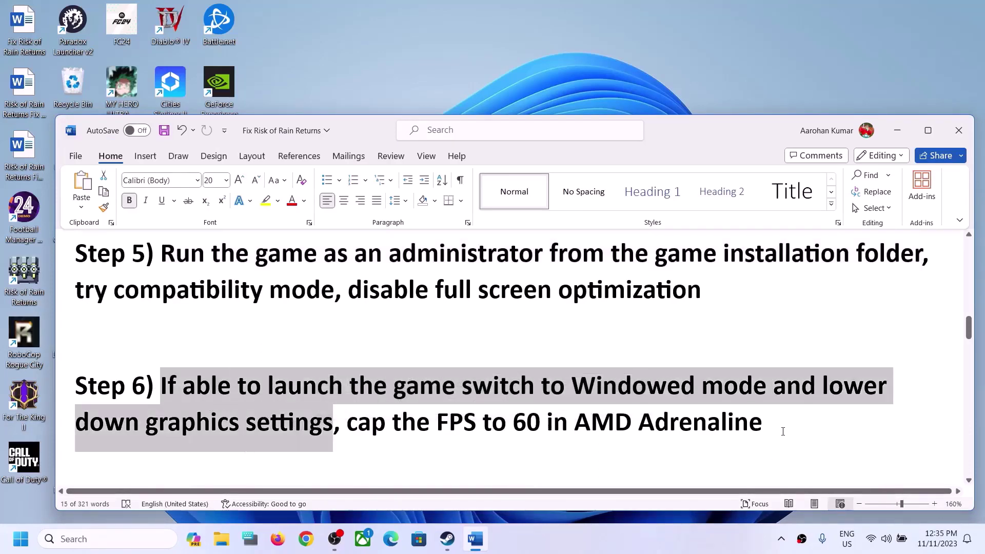
# Delete "cap the FPS to 60 in AMD Adrenaline" from Step 6 of the Word document
pyautogui.moveTo(784, 432); pyautogui.dragTo(345, 424)
pyautogui.press('BackSpace')
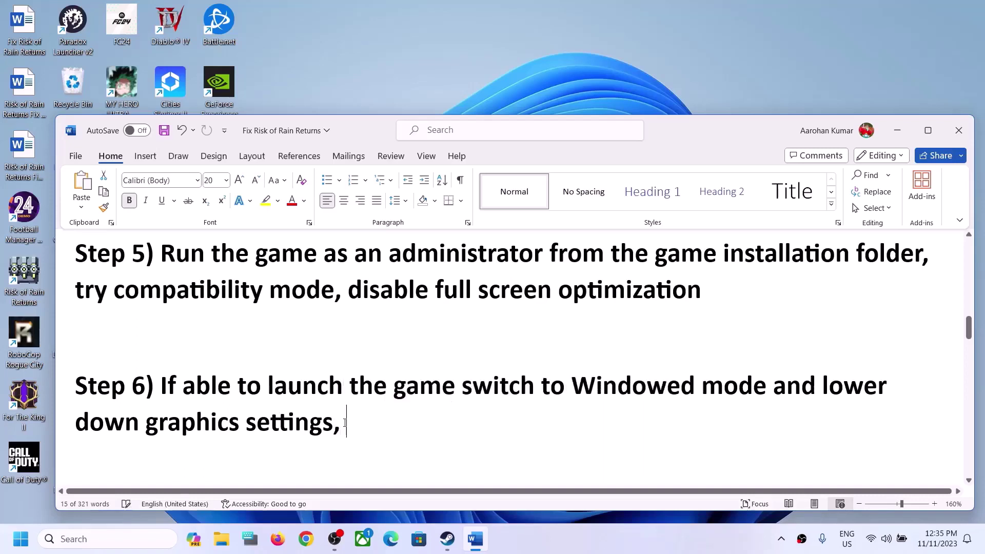
# Remove the trailing comma after "graphics settings" in Step 6 and highlight its Windowed mode and graphics settings advice
pyautogui.press('BackSpace')
pyautogui.moveTo(253, 402); pyautogui.dragTo(698, 390)
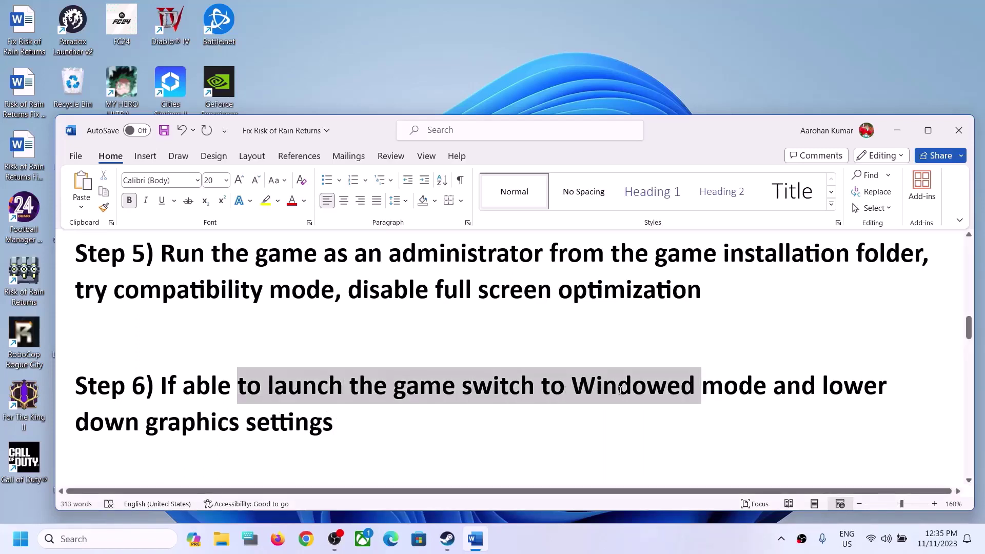
pyautogui.click(376, 423)
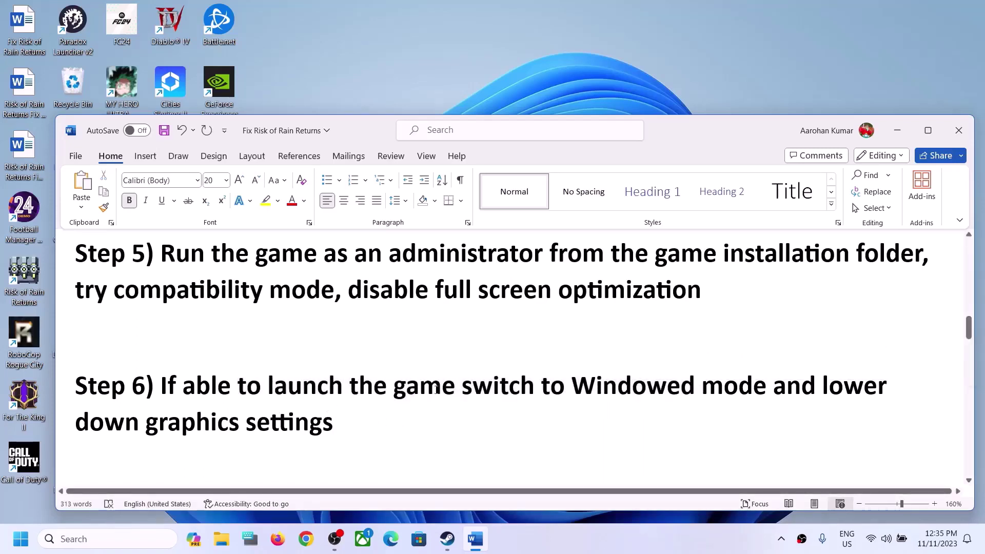
pyautogui.moveTo(244, 379); pyautogui.dragTo(703, 388)
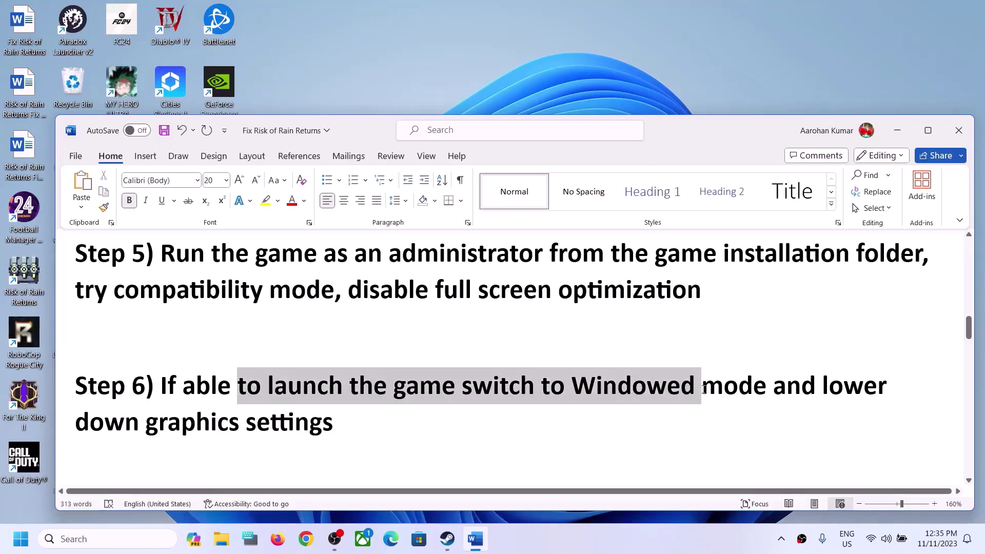
pyautogui.moveTo(146, 424); pyautogui.dragTo(257, 423)
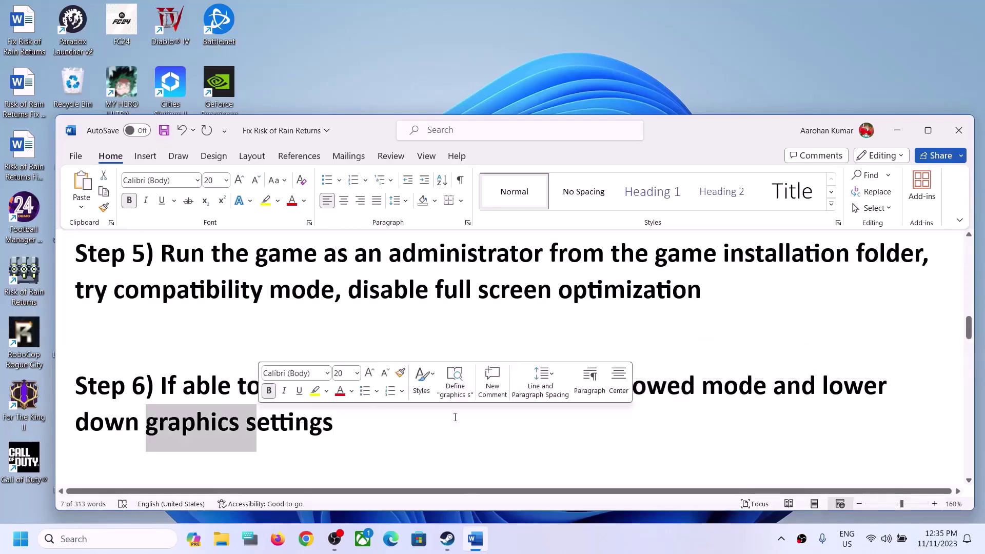
# Switch to Risk of Rain Returns, turn off fullscreen in the game's display settings and set the windowed resolution to 1600x1024
pyautogui.click(449, 540)
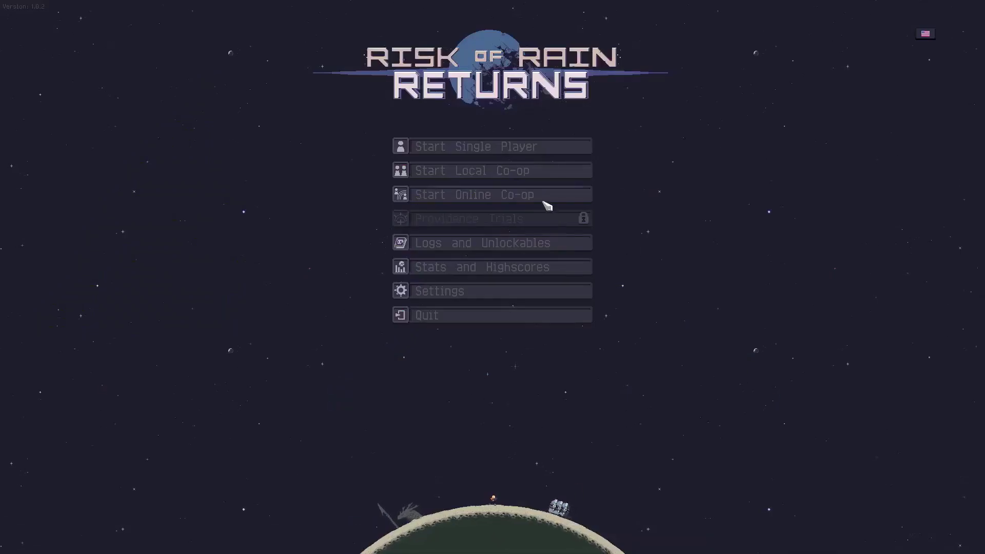
pyautogui.click(451, 292)
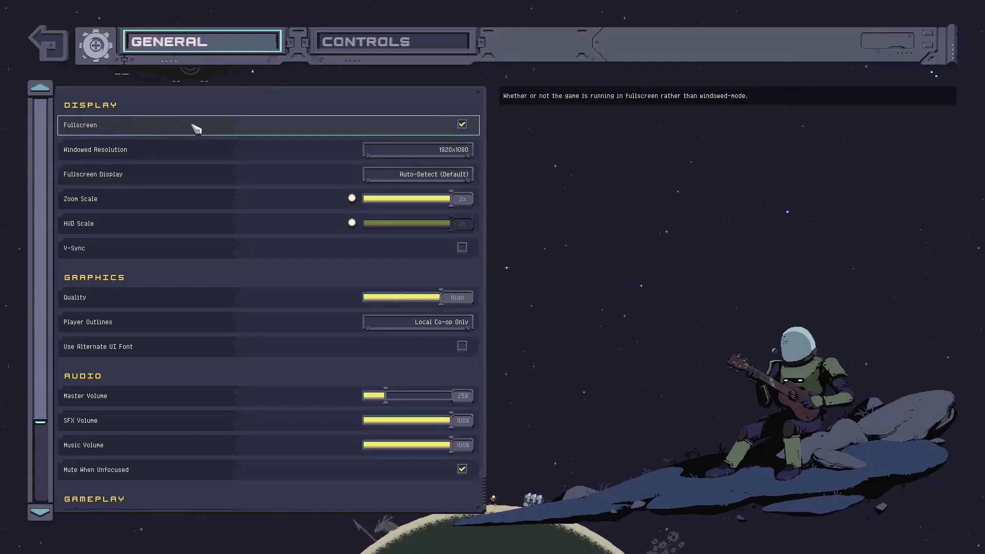
pyautogui.click(469, 127)
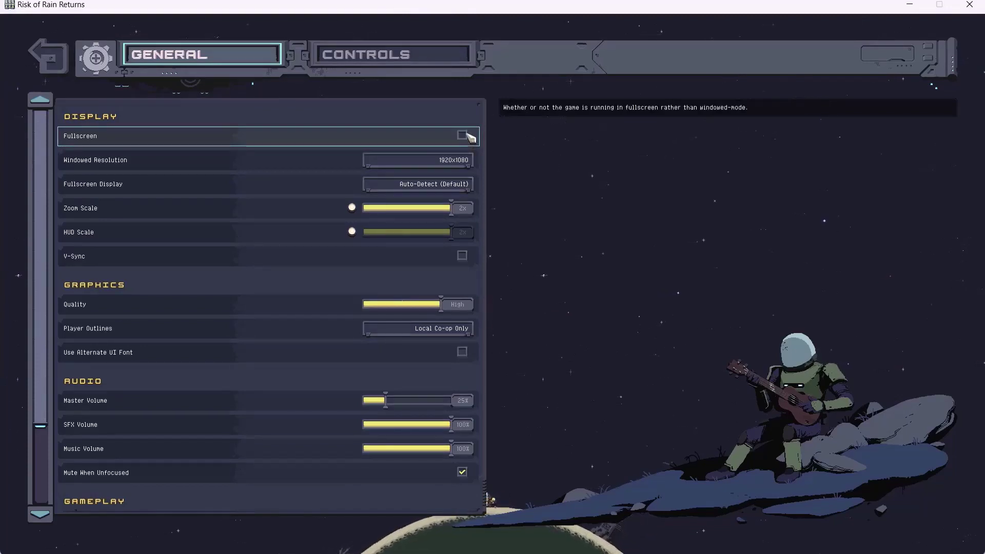
pyautogui.click(455, 162)
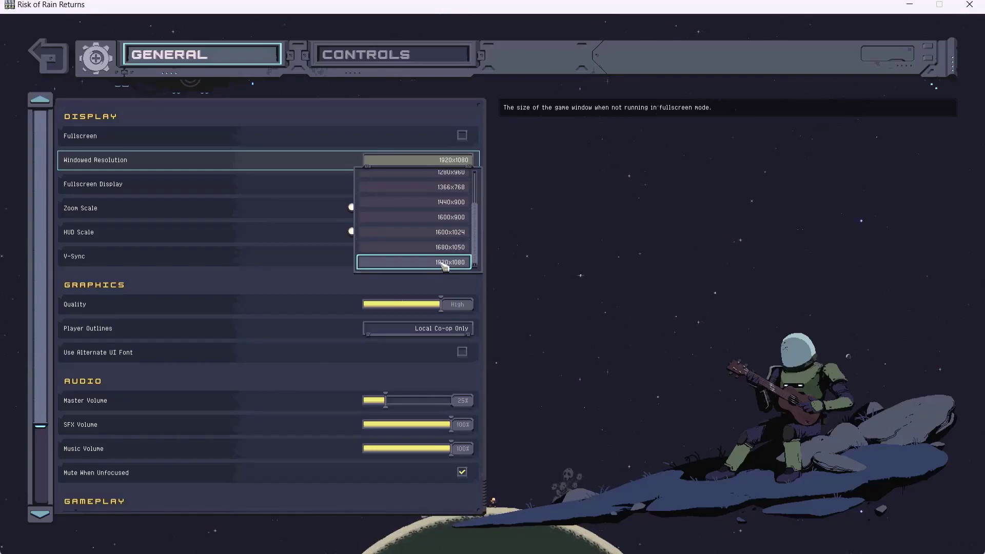
pyautogui.click(450, 232)
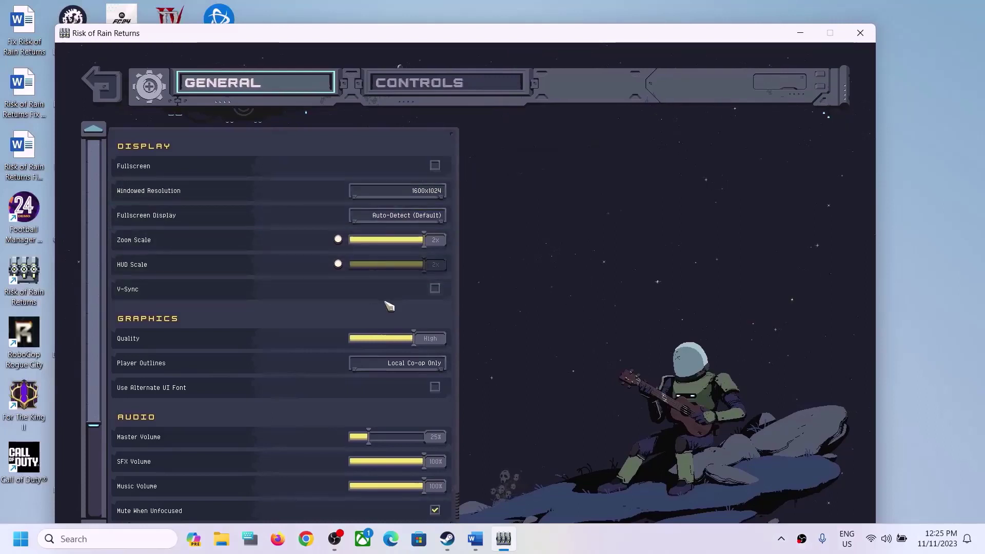
# Keep V-Sync off and lower the game's graphics quality to Medium, then leave the game
pyautogui.click(437, 290)
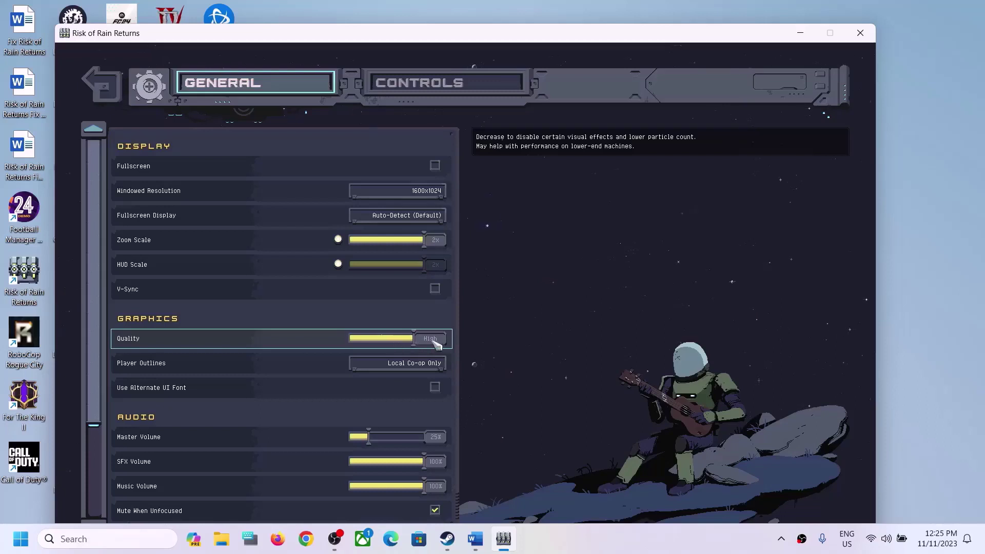
pyautogui.click(402, 342)
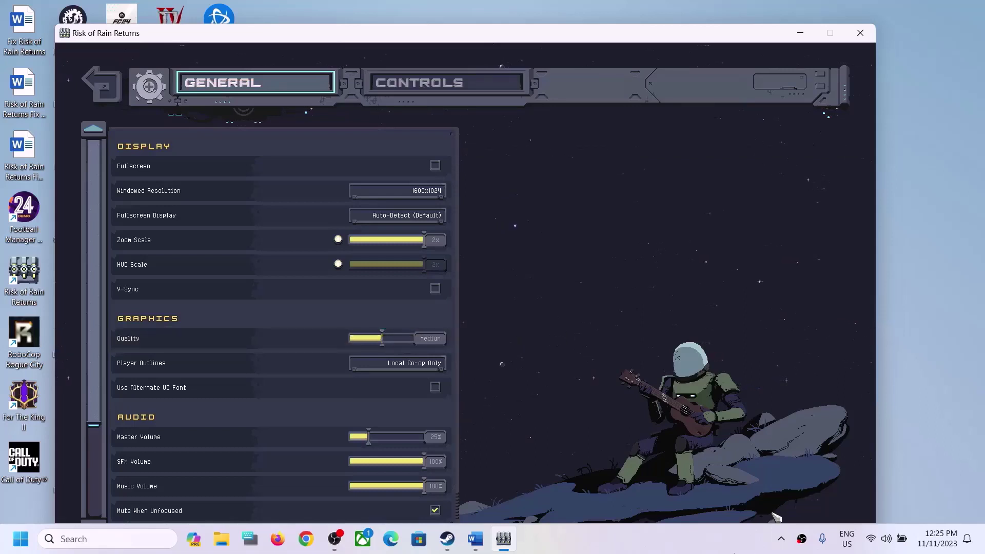
pyautogui.click(644, 543)
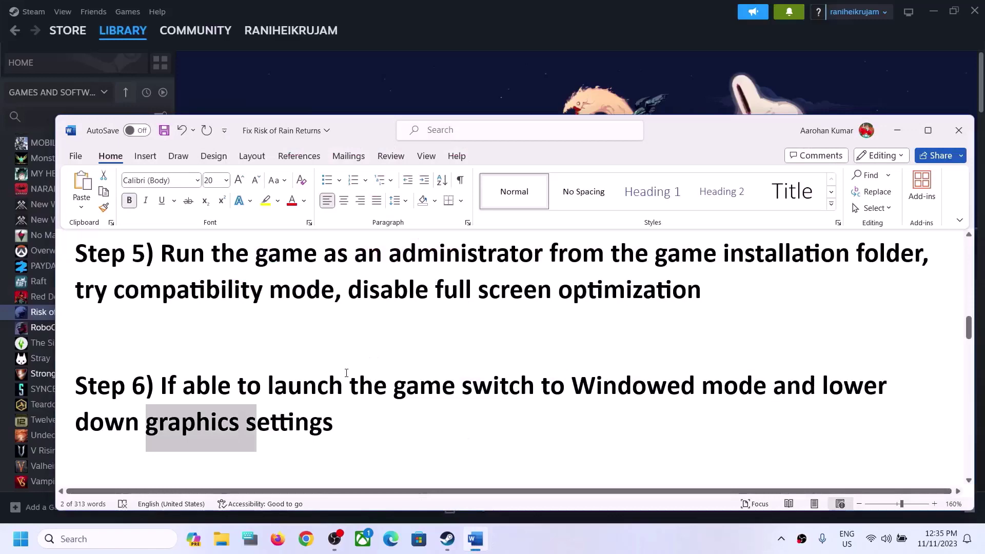
# Highlight the Step 7 advice on a clean graphics card driver installation and its NVIDIA and AMD links in Word
pyautogui.scroll(-5, 346, 373)
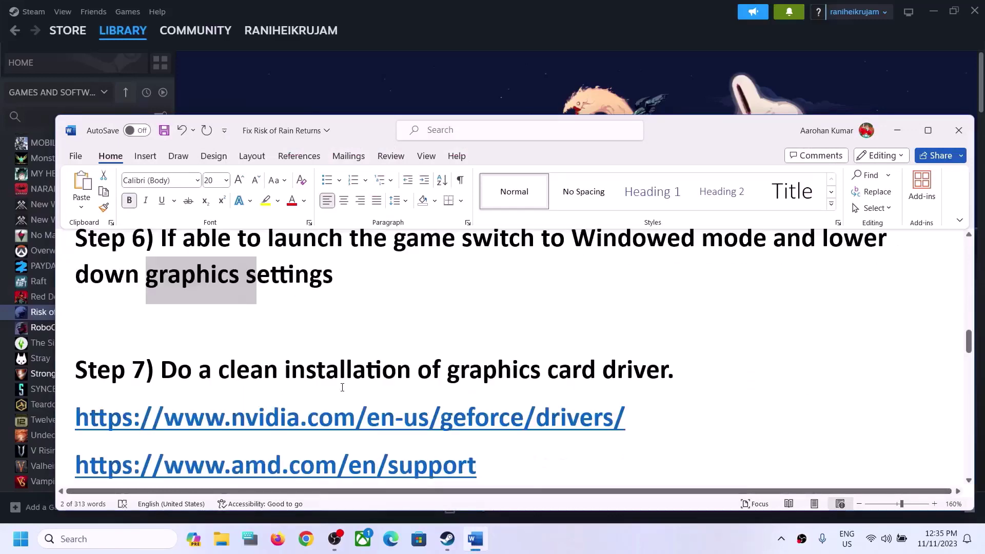
pyautogui.scroll(1, 205, 326)
pyautogui.moveTo(162, 321); pyautogui.dragTo(600, 322)
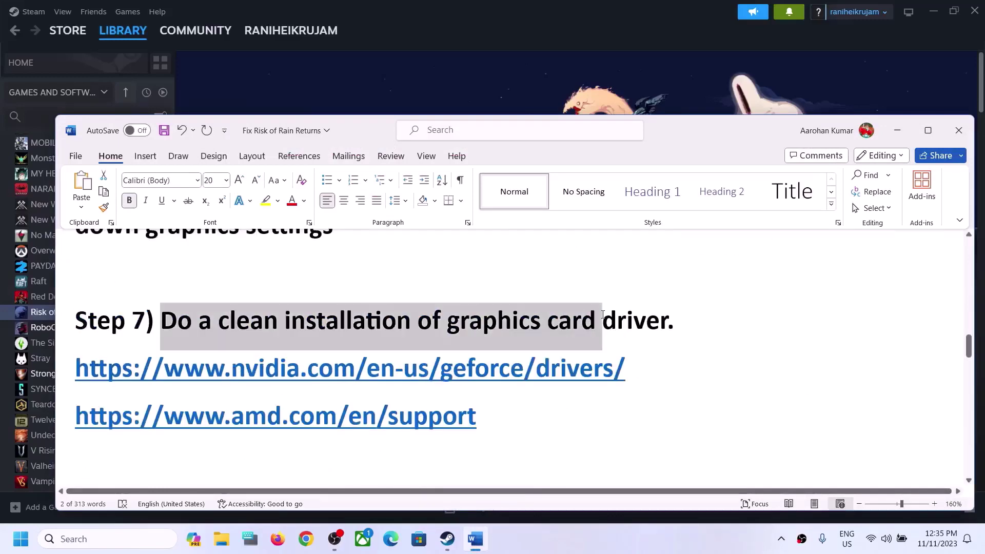
pyautogui.moveTo(303, 368); pyautogui.dragTo(536, 370)
pyautogui.tripleClick(226, 415)
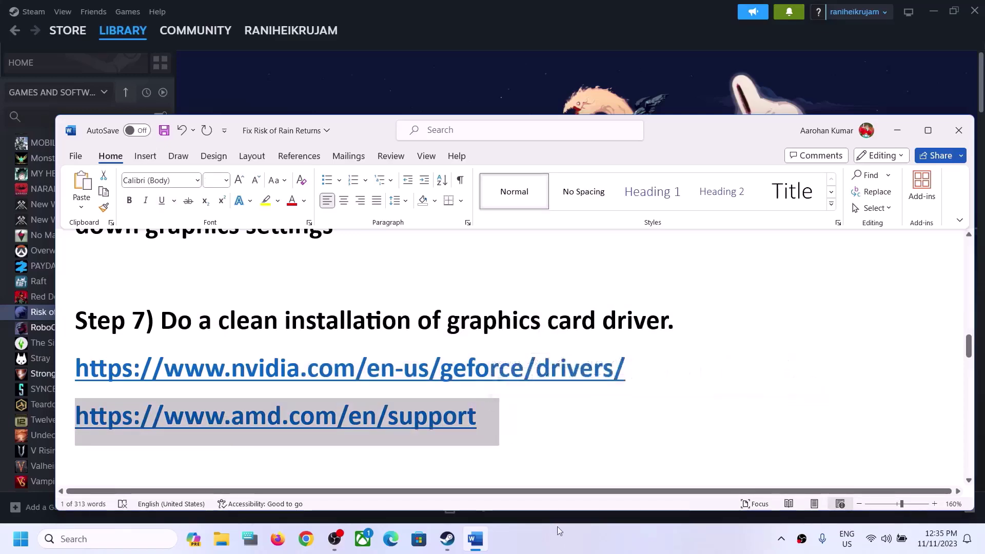
# Switch to NVIDIA's GeForce Drivers page in Firefox and choose GeForce and GeForce RTX 30 Series (Notebooks) for the manual driver search
pyautogui.click(600, 549)
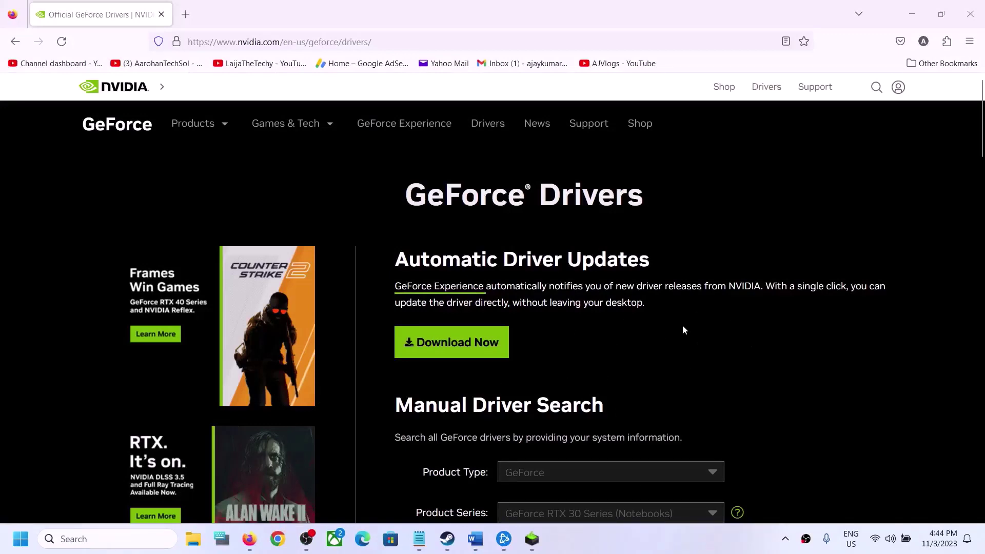
pyautogui.scroll(-4, 683, 330)
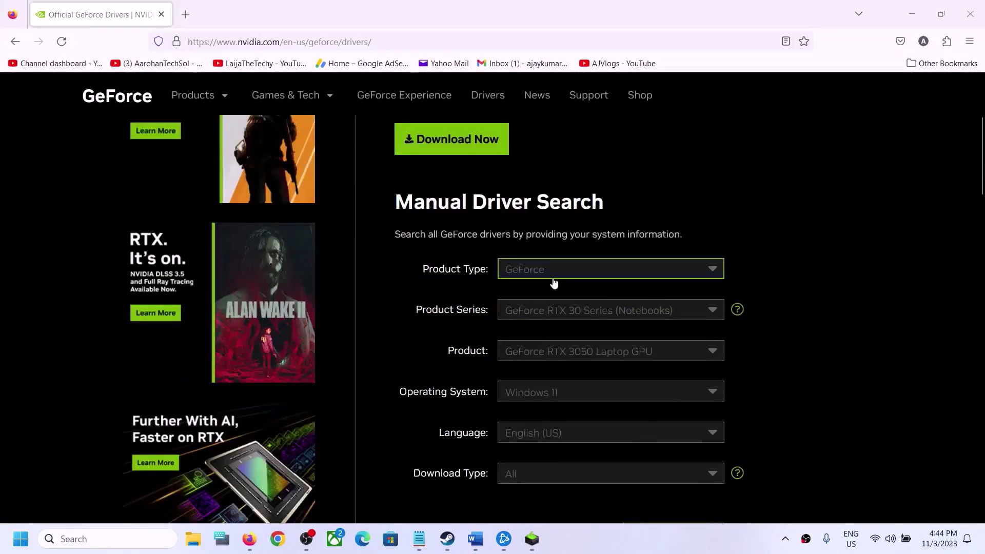
pyautogui.click(555, 284)
pyautogui.click(541, 296)
pyautogui.click(539, 314)
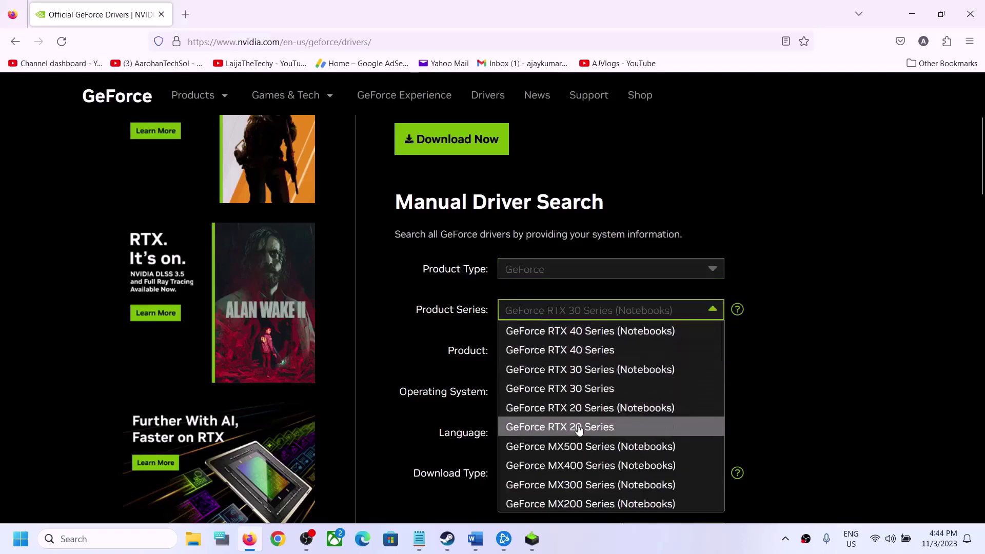
pyautogui.click(583, 372)
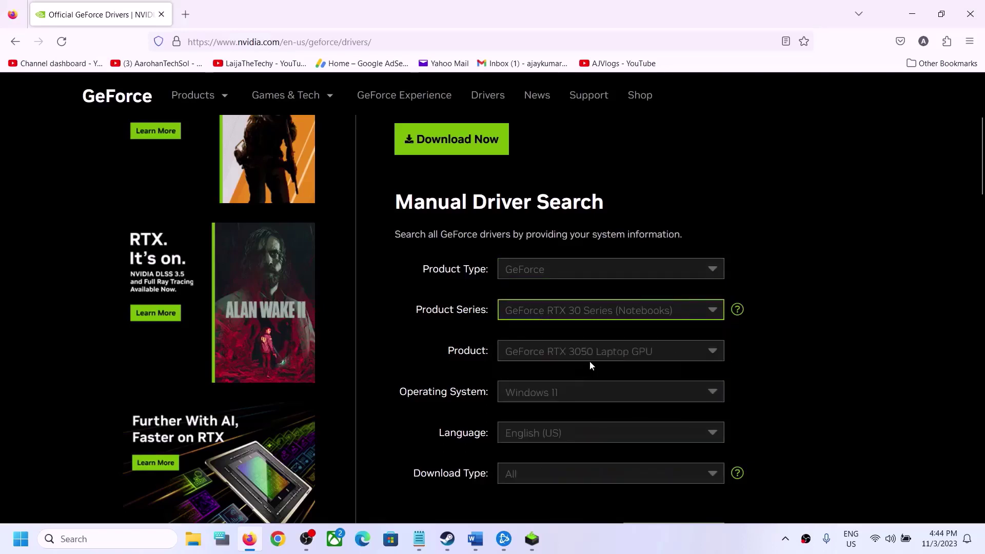
# Choose GeForce RTX 3050 Laptop GPU as the product, keep Windows 11 as the operating system and run the driver search
pyautogui.click(590, 357)
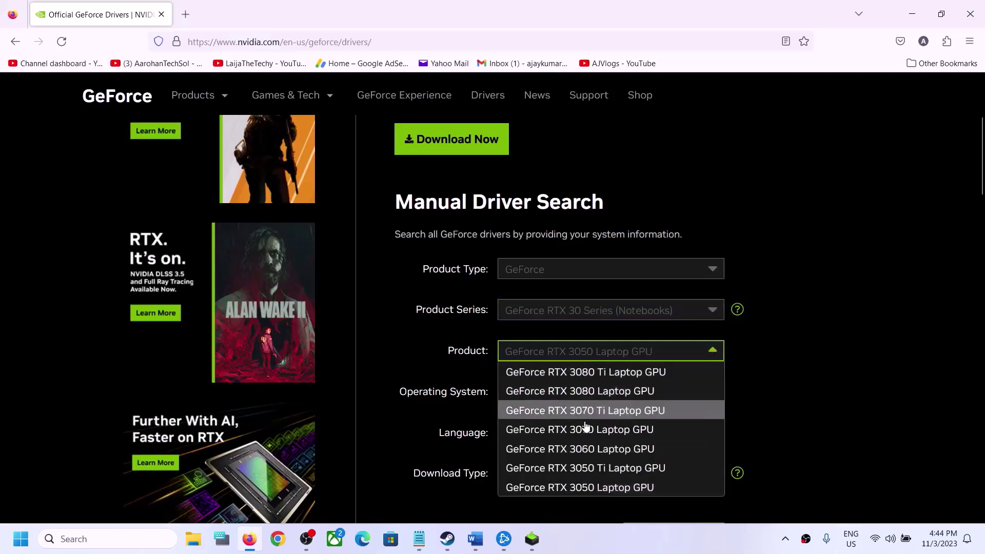
pyautogui.click(590, 489)
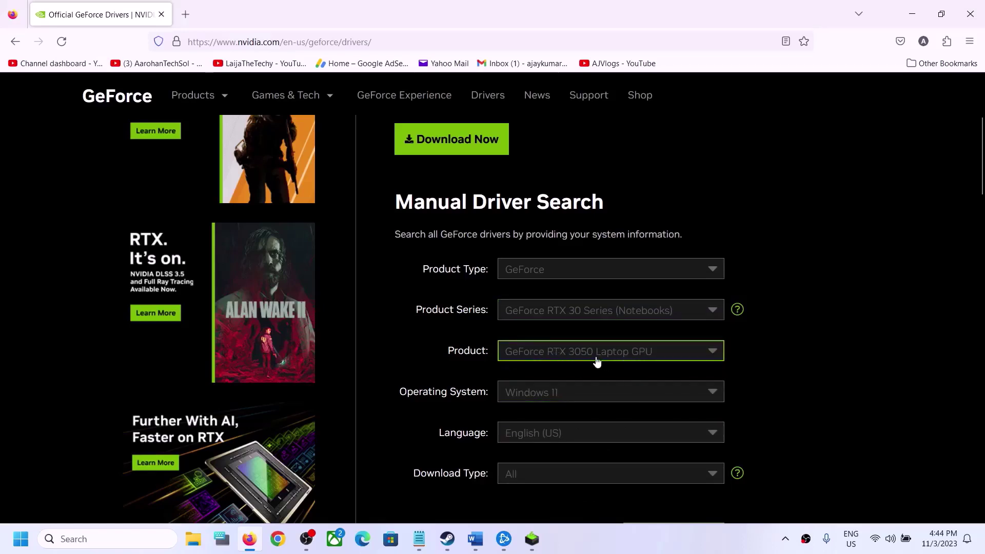
pyautogui.click(544, 393)
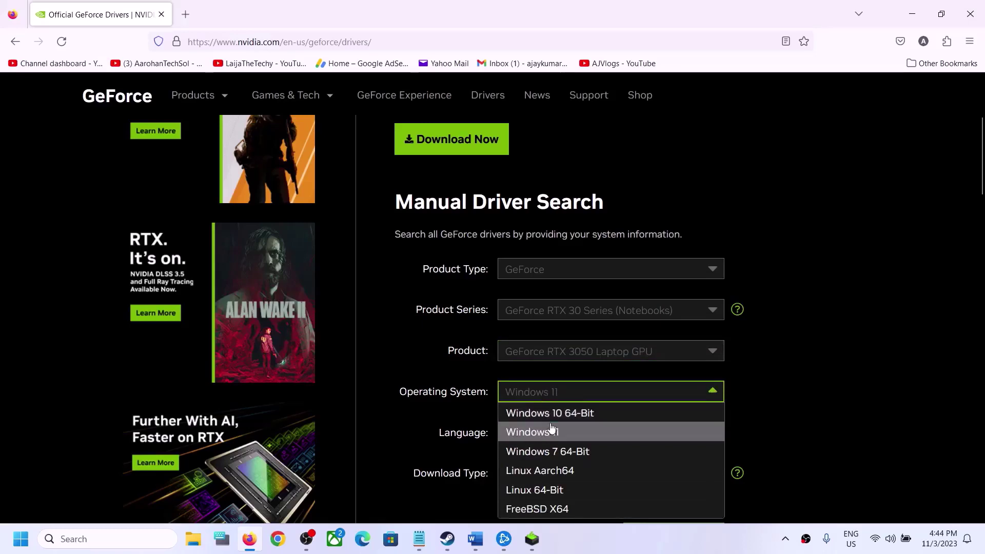
pyautogui.click(737, 429)
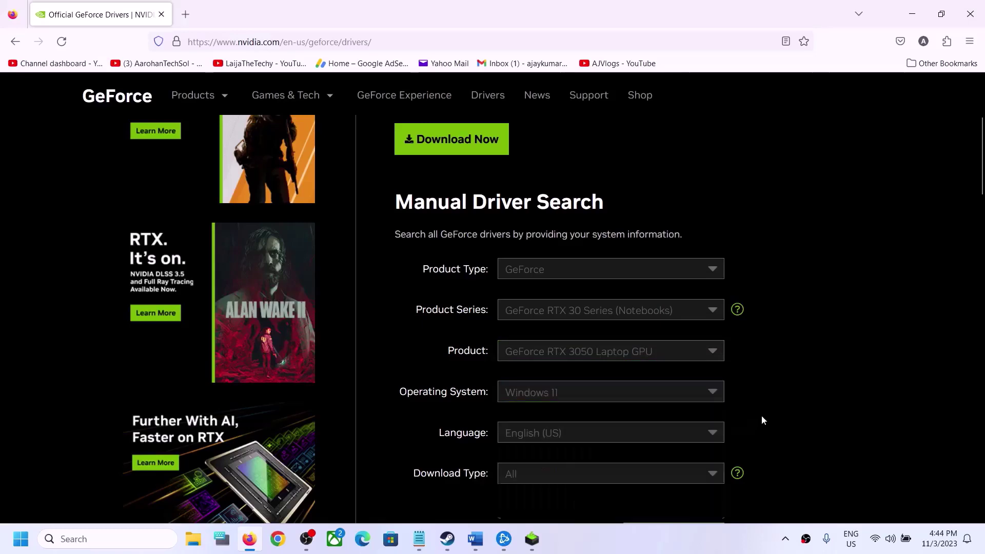
pyautogui.scroll(-3, 662, 430)
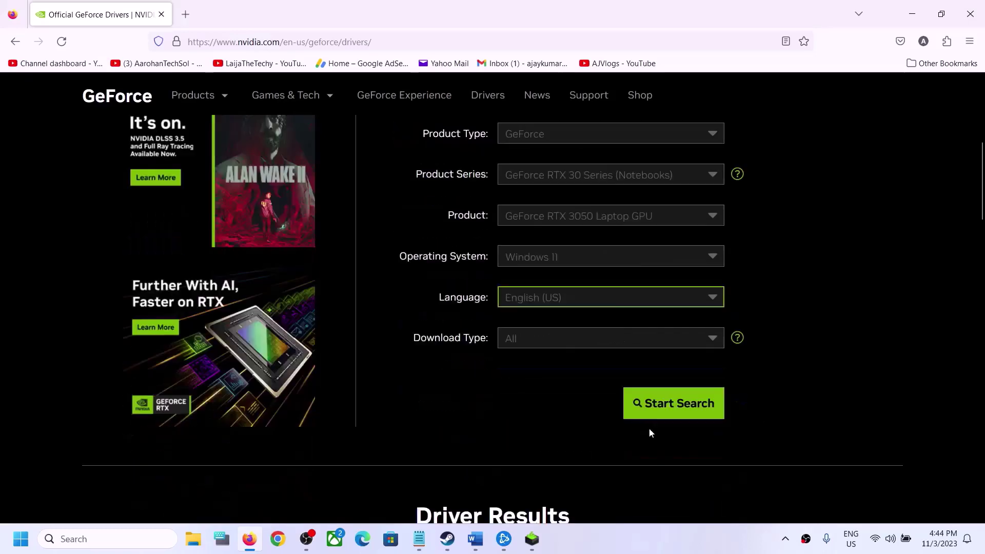
pyautogui.click(673, 415)
pyautogui.scroll(-5, 564, 418)
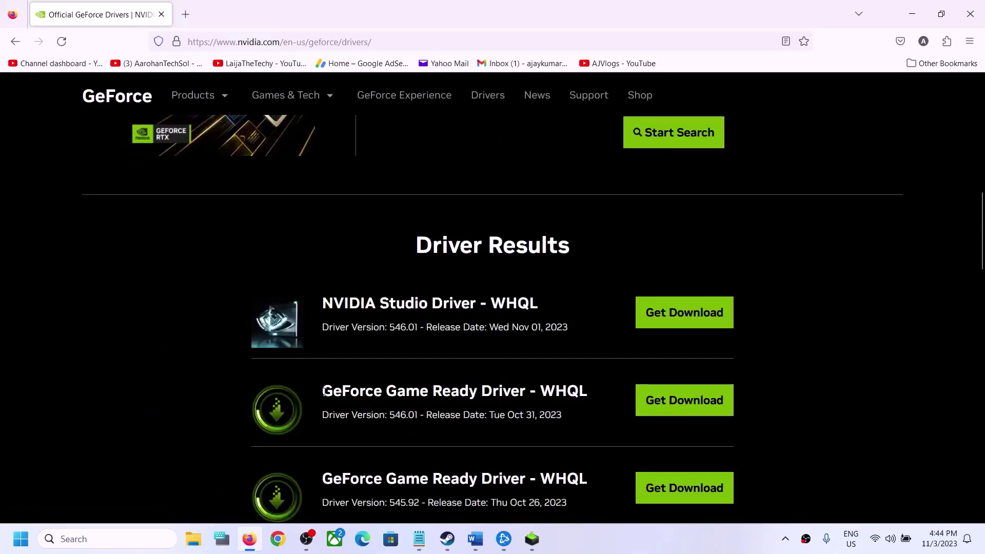
# Highlight the name and version of the GeForce Game Ready Driver 546.01 in the driver results and download it
pyautogui.moveTo(323, 392); pyautogui.dragTo(491, 393)
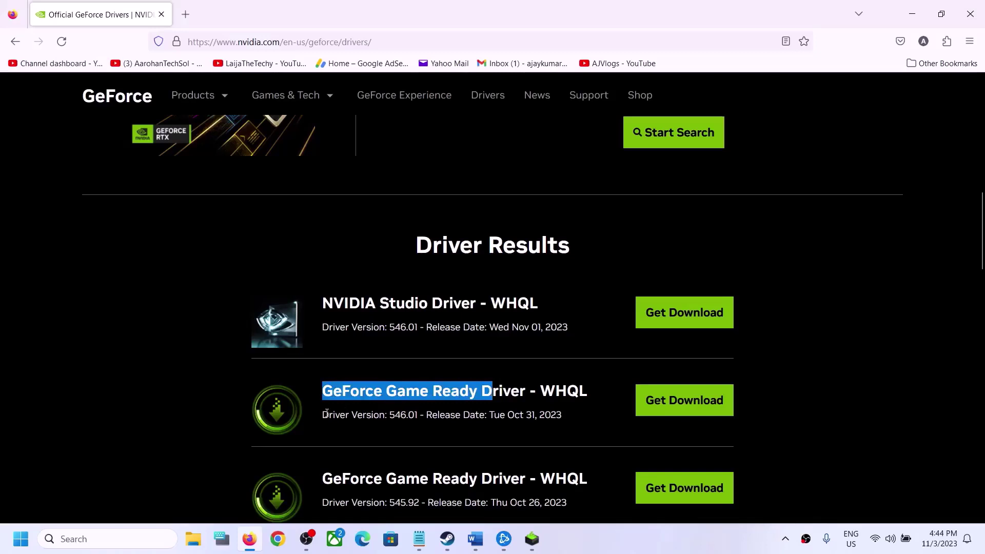
pyautogui.moveTo(324, 415); pyautogui.dragTo(413, 420)
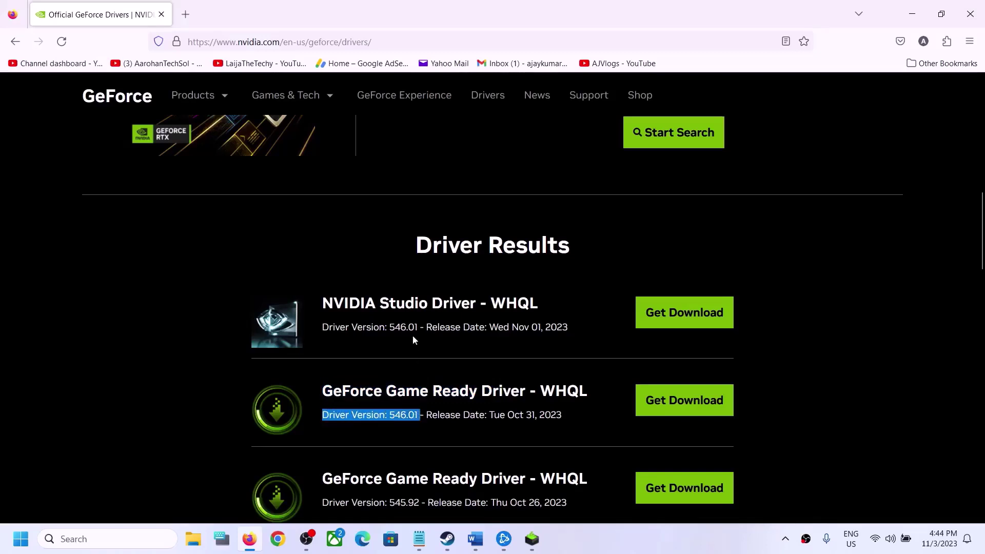
pyautogui.moveTo(390, 301); pyautogui.dragTo(416, 306)
pyautogui.moveTo(322, 392); pyautogui.dragTo(471, 392)
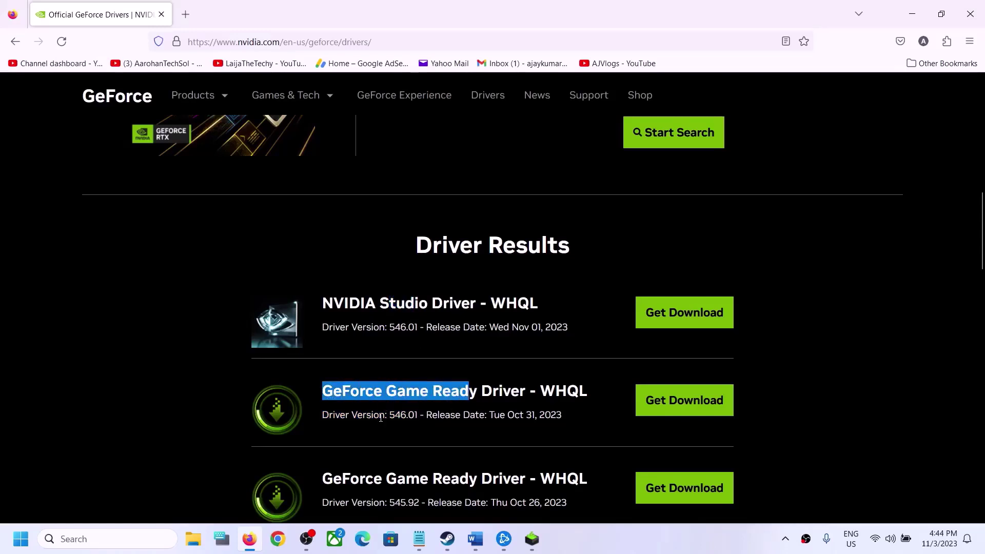
pyautogui.moveTo(390, 416); pyautogui.dragTo(412, 416)
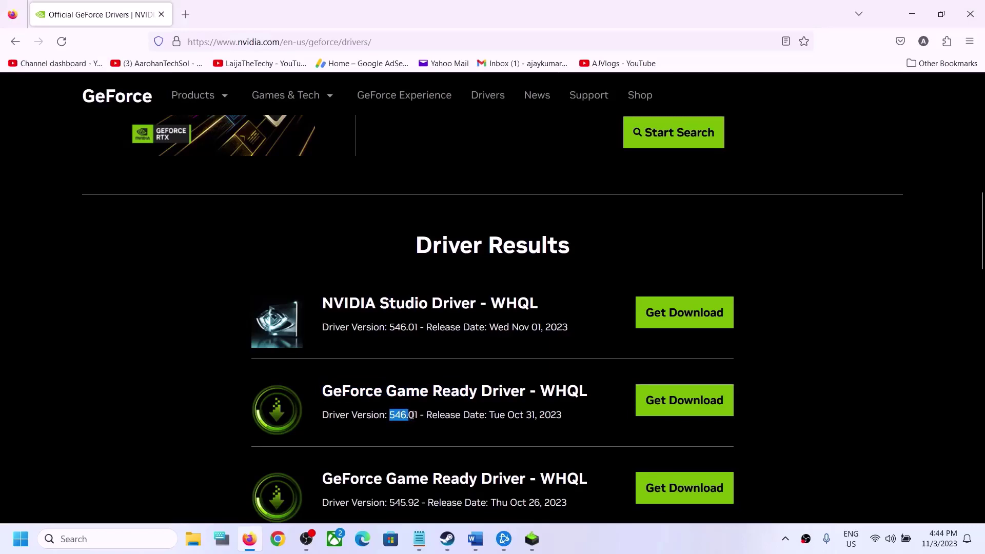
pyautogui.click(676, 401)
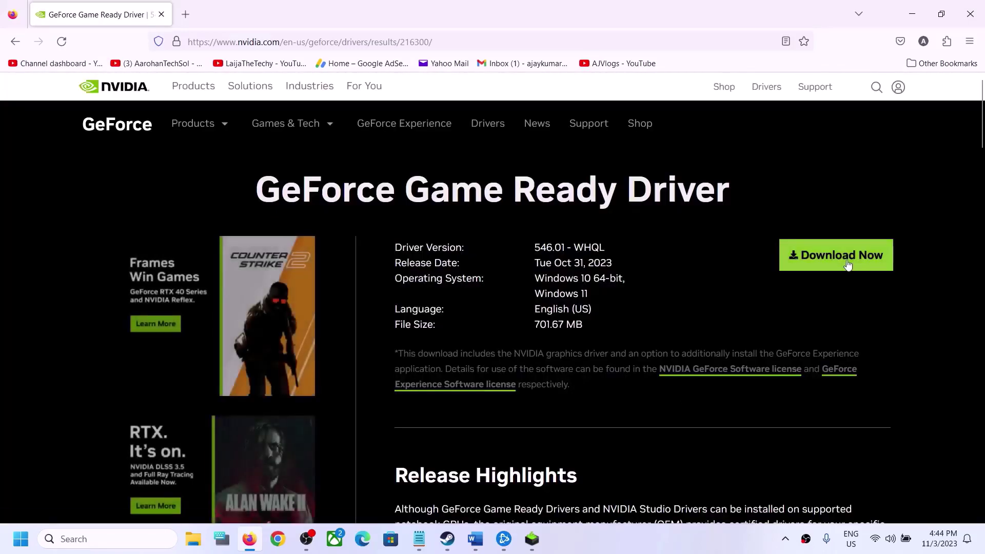
pyautogui.click(817, 255)
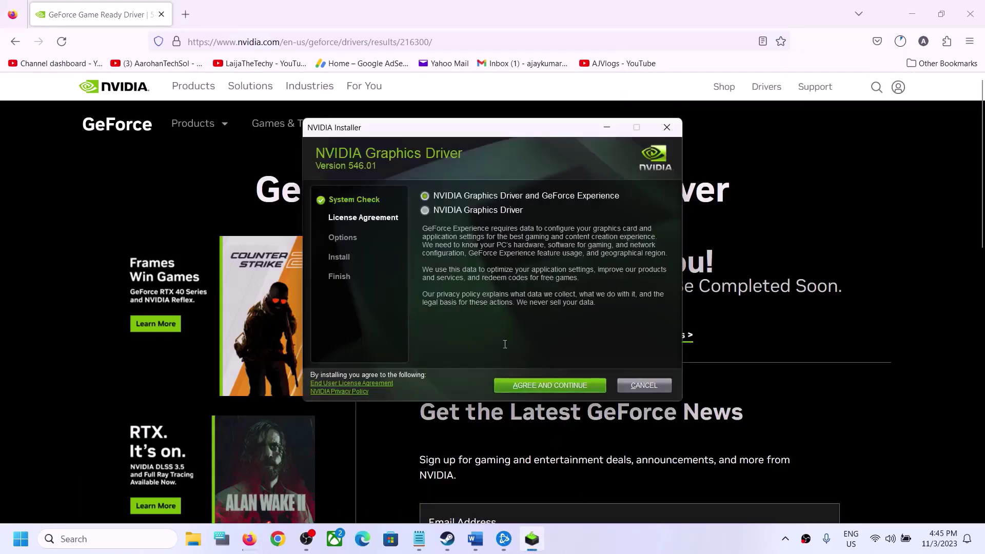
# Accept the NVIDIA installer's license, choose the Custom (Advanced) option and start the driver setup with a clean installation
pyautogui.click(534, 389)
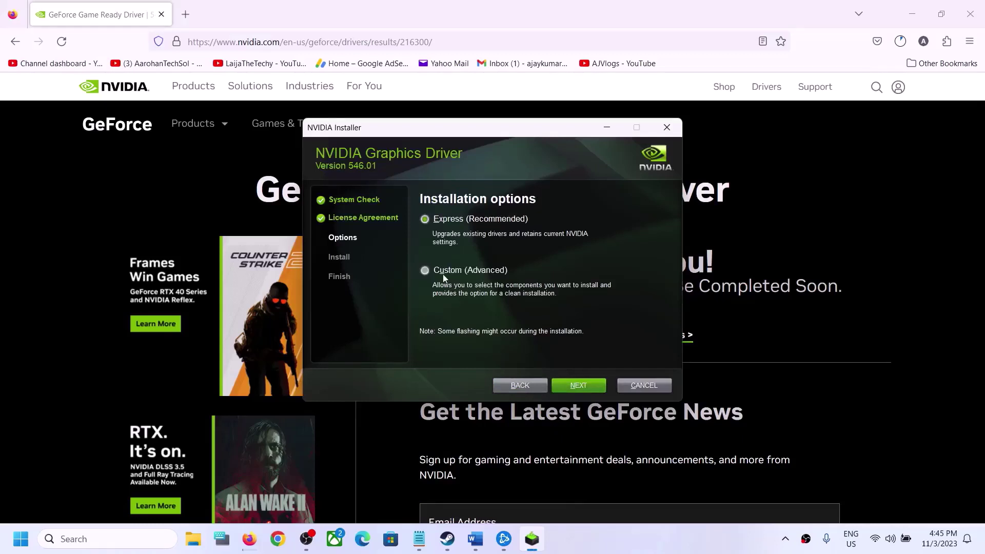
pyautogui.click(571, 387)
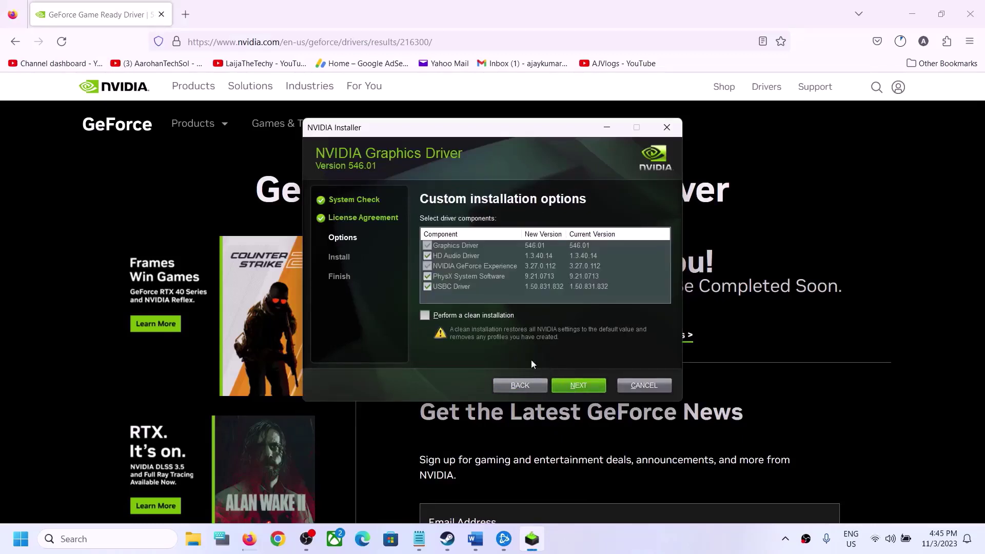
pyautogui.click(424, 316)
pyautogui.click(579, 386)
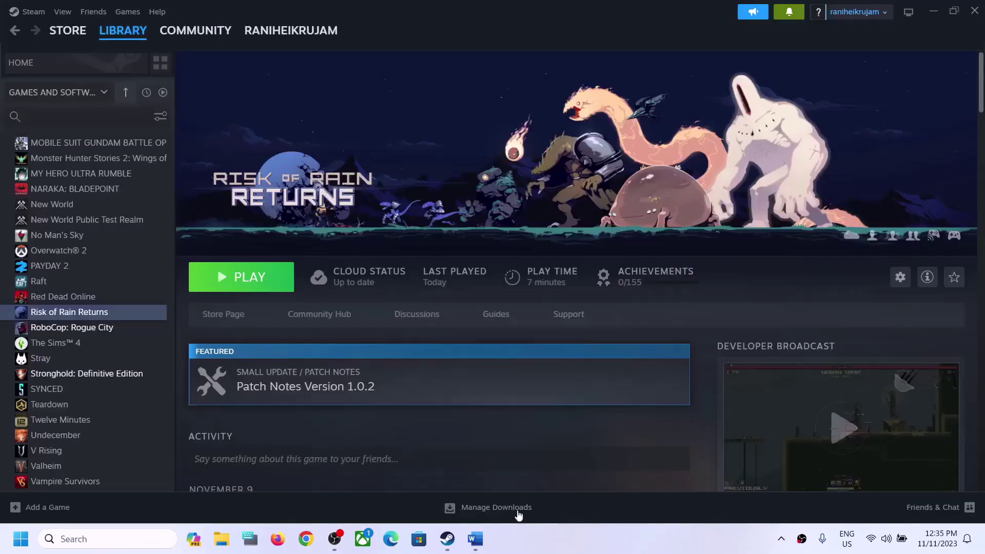
# Switch to the Word document and highlight Step 8 about running the game on the dedicated graphics card
pyautogui.click(475, 539)
pyautogui.scroll(-3, 354, 386)
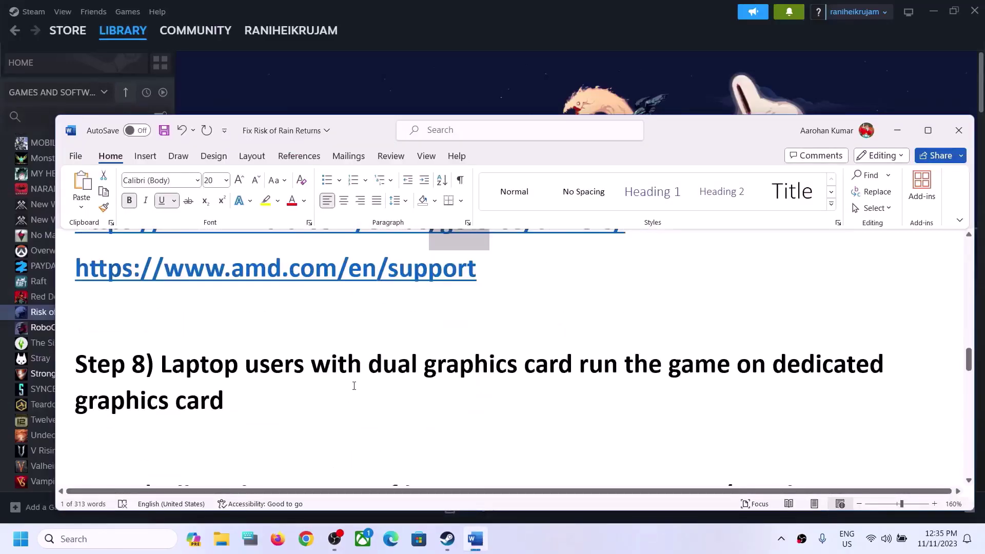
pyautogui.moveTo(160, 362); pyautogui.dragTo(250, 389)
pyautogui.doubleClick(104, 405)
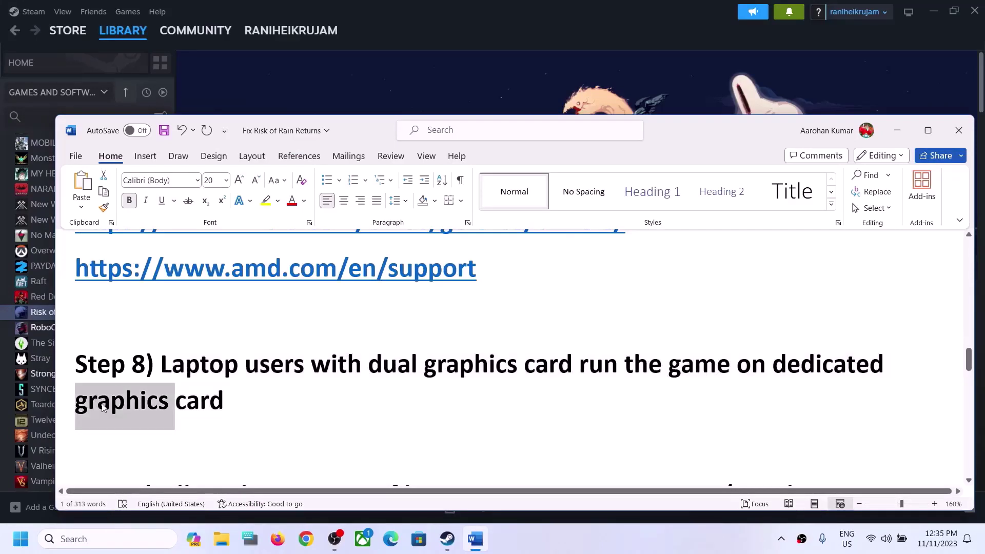
# Search Windows for "graphics settings" and open the Graphics settings page
pyautogui.click(95, 538)
pyautogui.write('graphics')
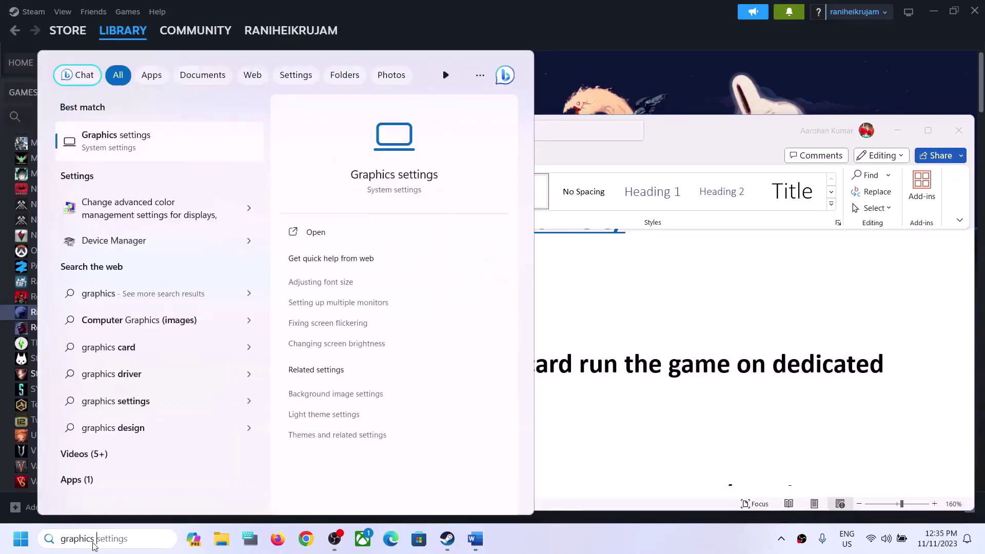
pyautogui.write(' settings')
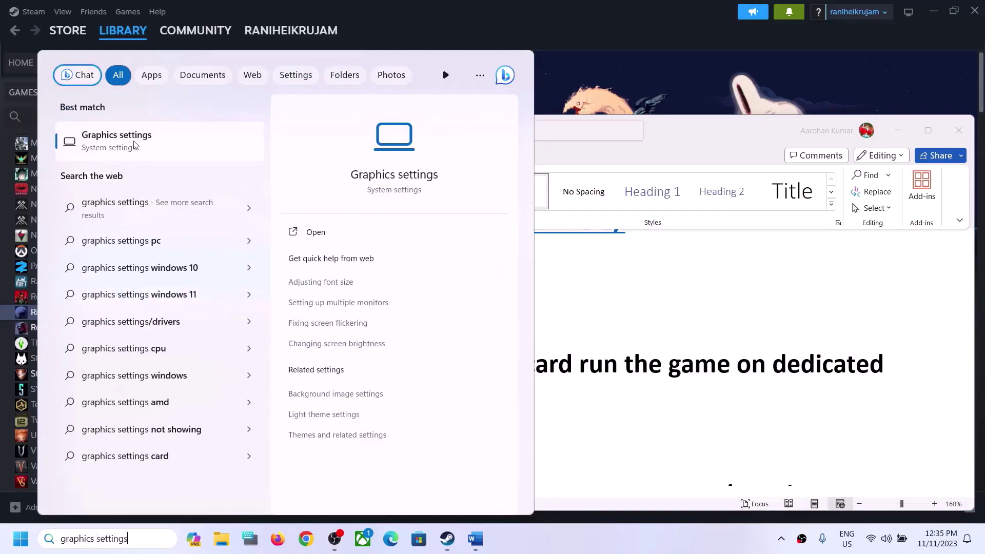
pyautogui.click(134, 144)
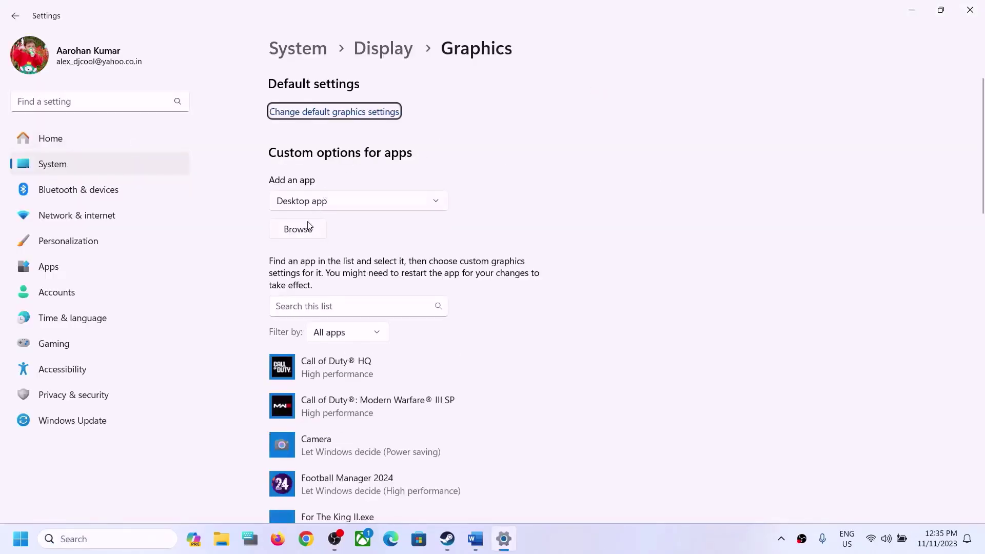
# Start adding a desktop app to the custom graphics options and browse to C:\Program Files (x86)\Steam
pyautogui.click(307, 229)
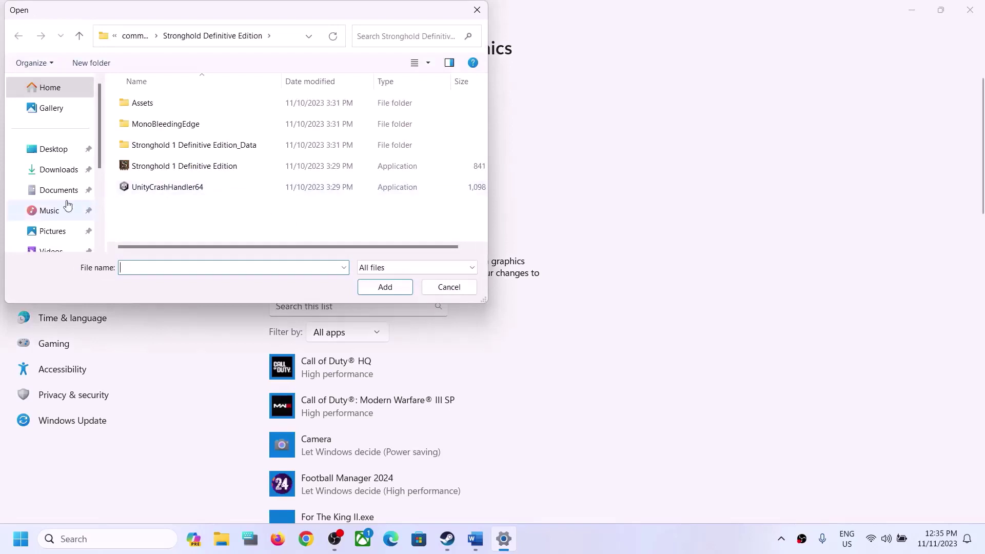
pyautogui.scroll(-1, 61, 207)
pyautogui.scroll(-3, 61, 216)
pyautogui.click(53, 186)
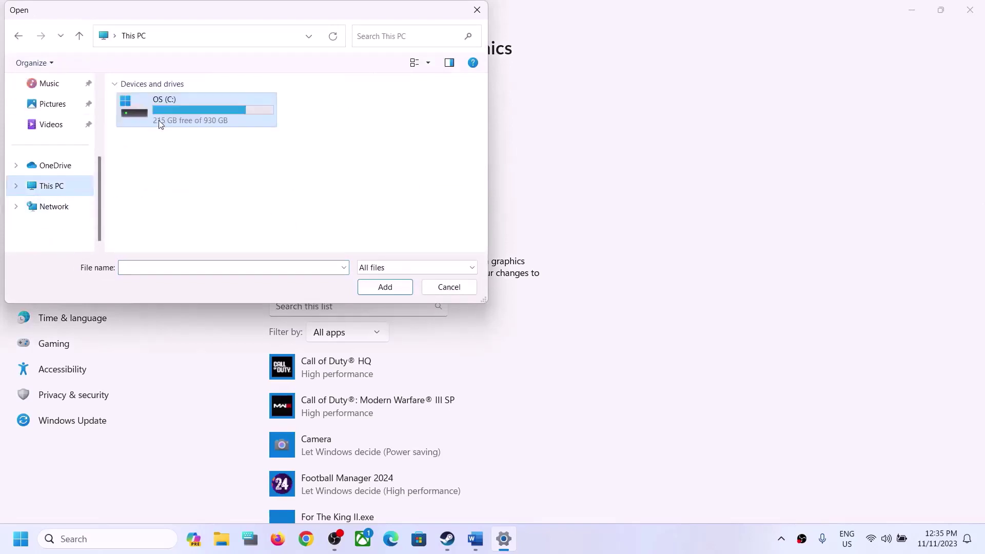
pyautogui.doubleClick(164, 119)
pyautogui.scroll(-2, 175, 185)
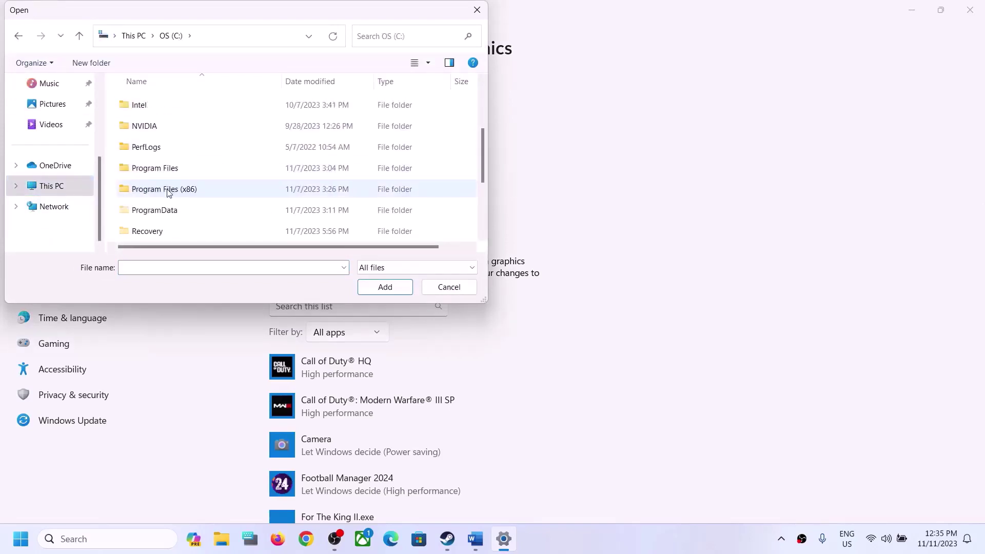
pyautogui.click(189, 190)
pyautogui.doubleClick(180, 189)
pyautogui.scroll(-3, 182, 193)
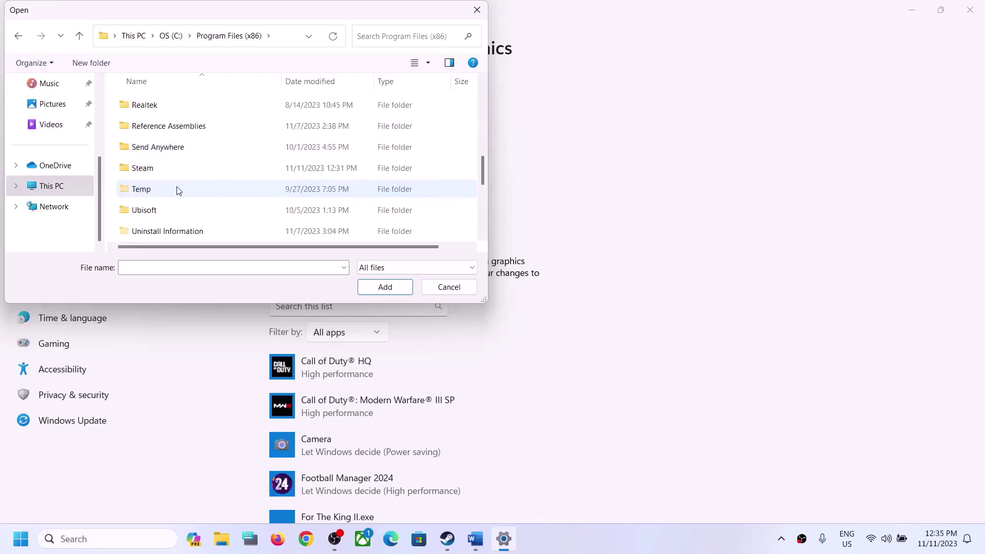
pyautogui.doubleClick(147, 167)
# Add the Risk of Rain Returns application from steamapps\common\Risk of Rain Returns to the graphics app list
pyautogui.scroll(-4, 154, 169)
pyautogui.doubleClick(157, 190)
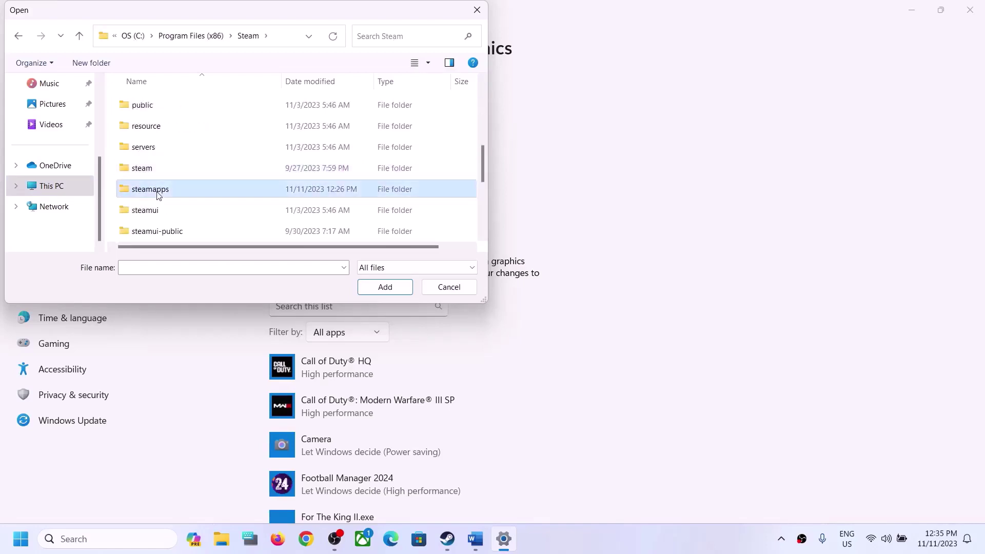
pyautogui.click(158, 109)
pyautogui.doubleClick(158, 111)
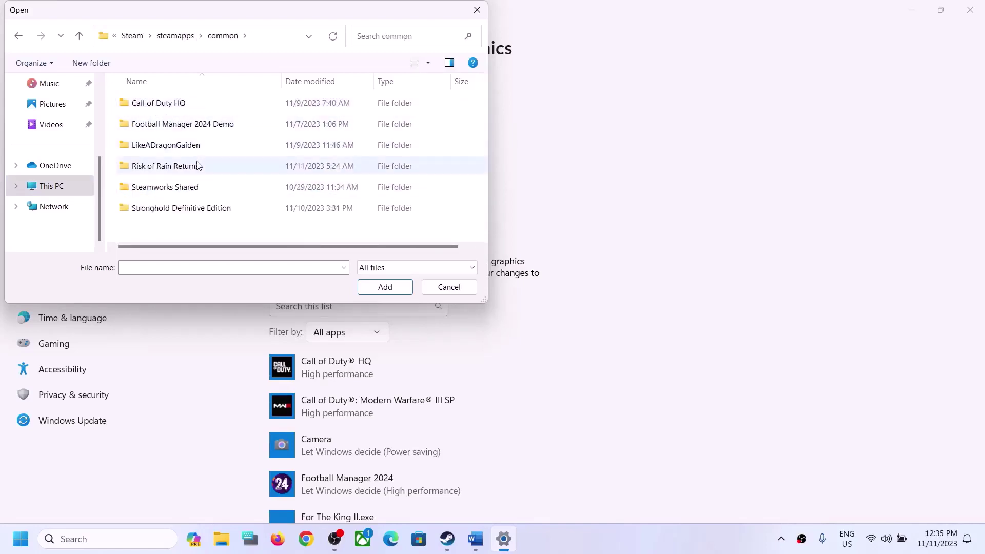
pyautogui.click(179, 172)
pyautogui.doubleClick(206, 171)
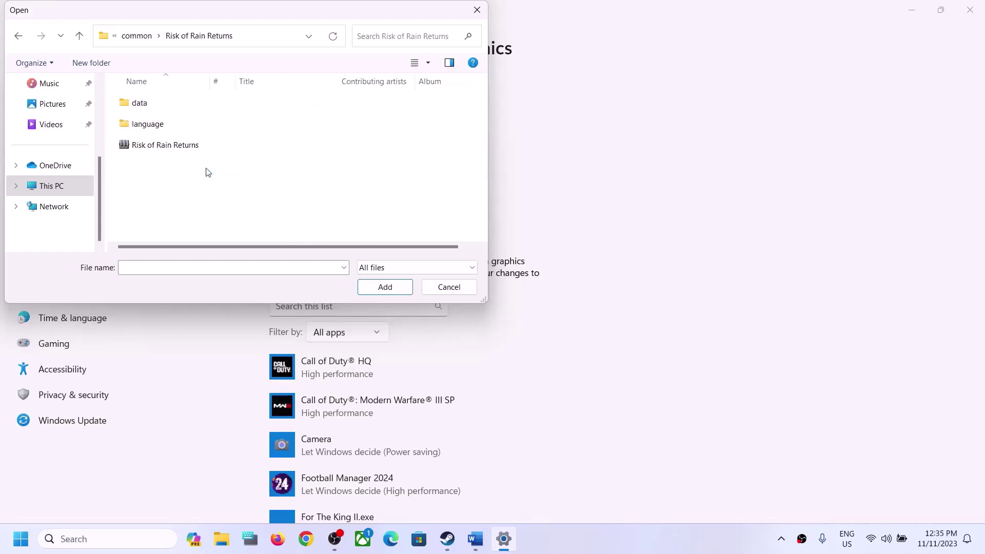
pyautogui.click(140, 149)
pyautogui.click(400, 288)
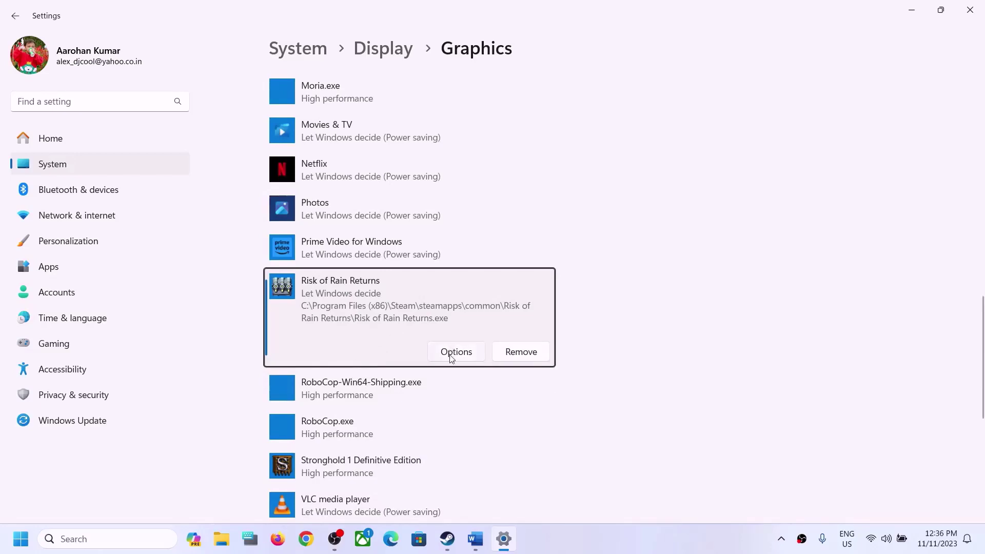
# Set the graphics preference of Risk of Rain Returns to High performance, save it and close Settings
pyautogui.click(452, 358)
pyautogui.click(384, 260)
pyautogui.click(457, 365)
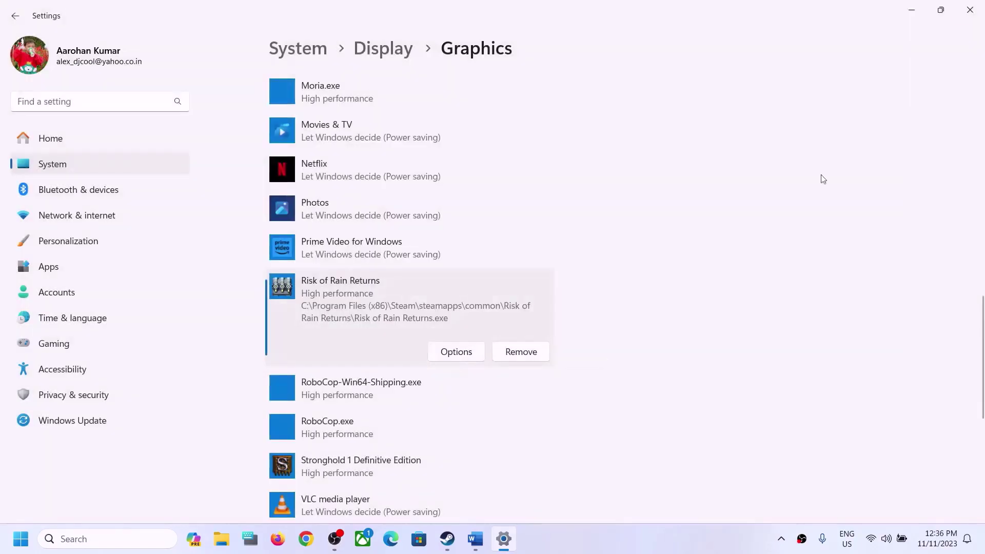
pyautogui.click(969, 17)
pyautogui.click(811, 65)
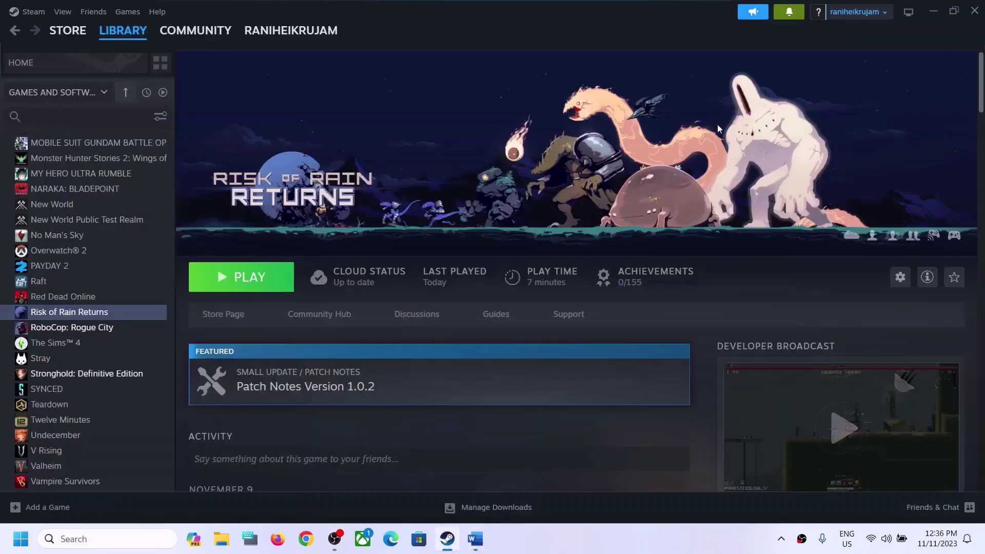
# Return to the Word document, highlight Step 9's text about allowing the game exe in the antivirus program, and switch back to Steam
pyautogui.click(475, 538)
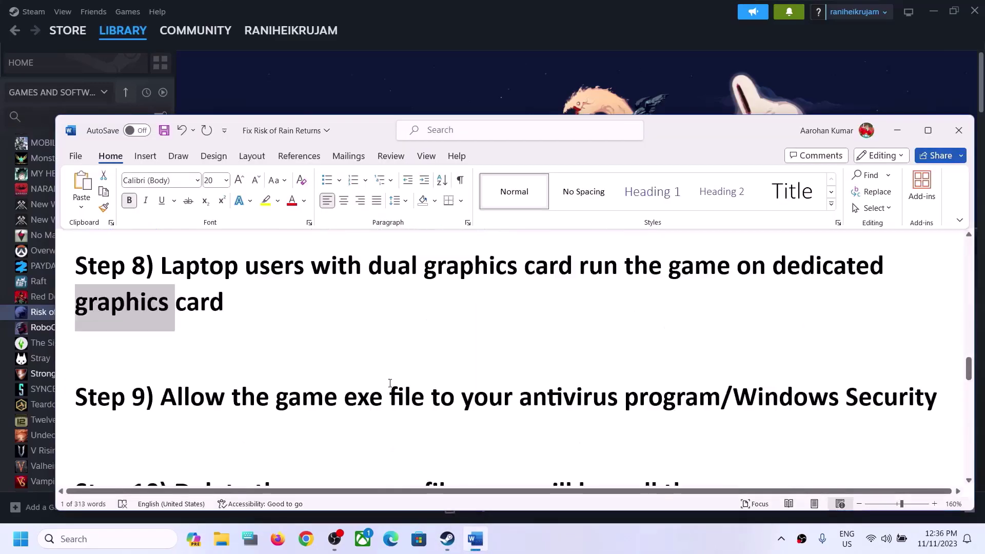
pyautogui.moveTo(188, 398); pyautogui.dragTo(717, 405)
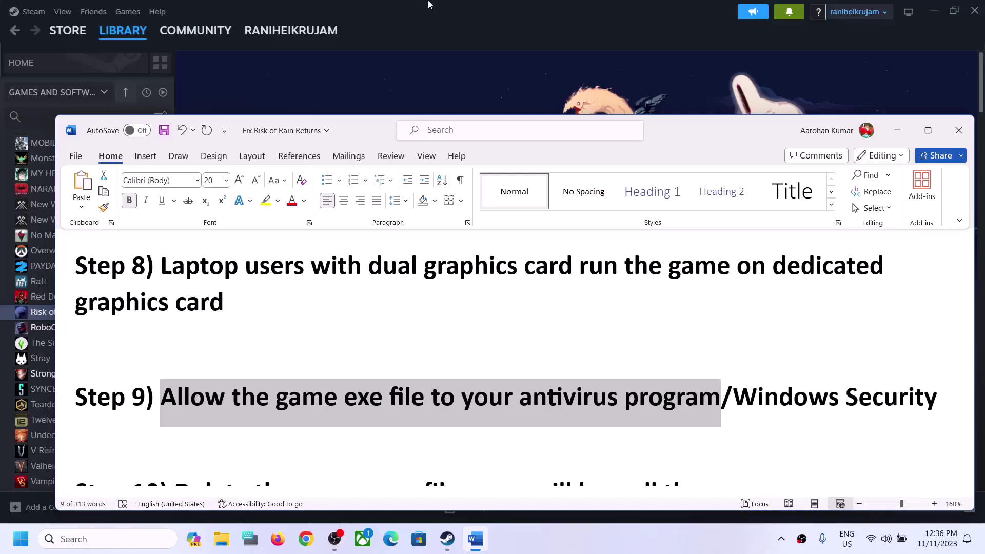
pyautogui.click(442, 17)
# Open Windows Settings, go to Windows Security under Privacy & security, and open Virus & threat protection
pyautogui.click(20, 545)
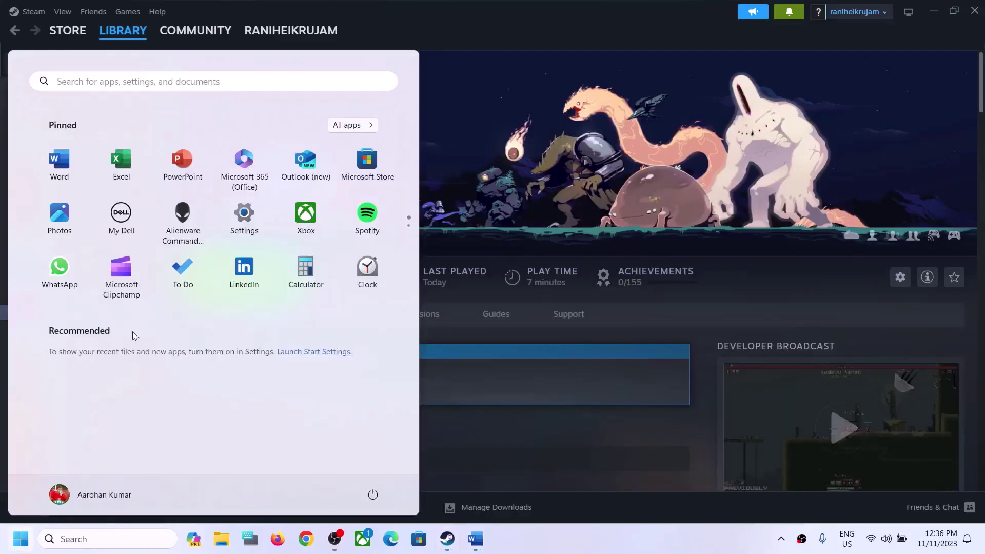
pyautogui.click(236, 220)
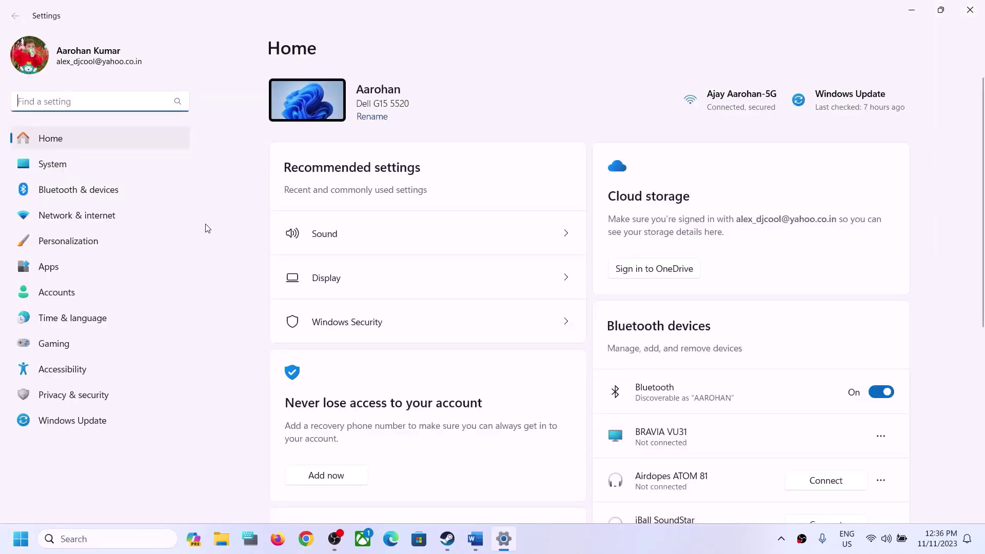
pyautogui.click(75, 398)
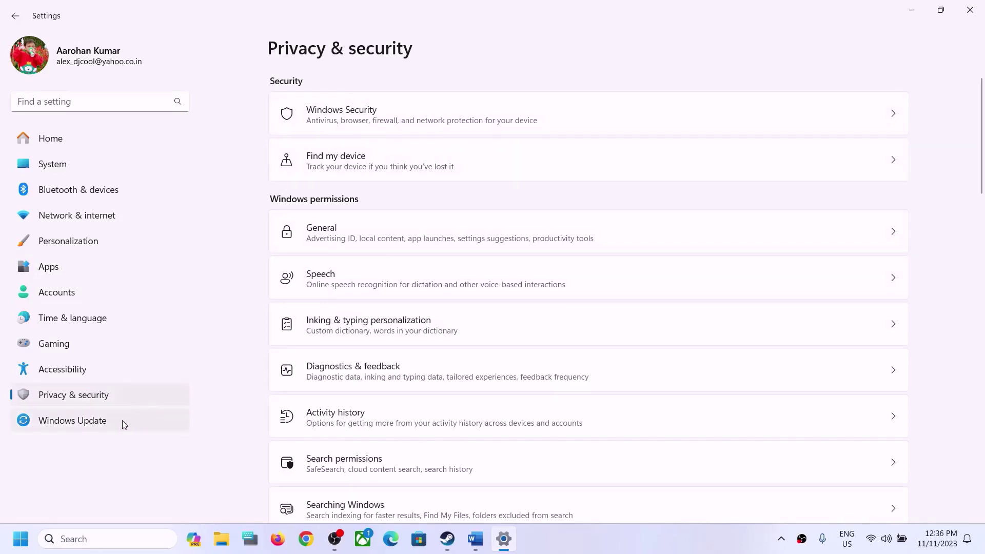
pyautogui.click(364, 115)
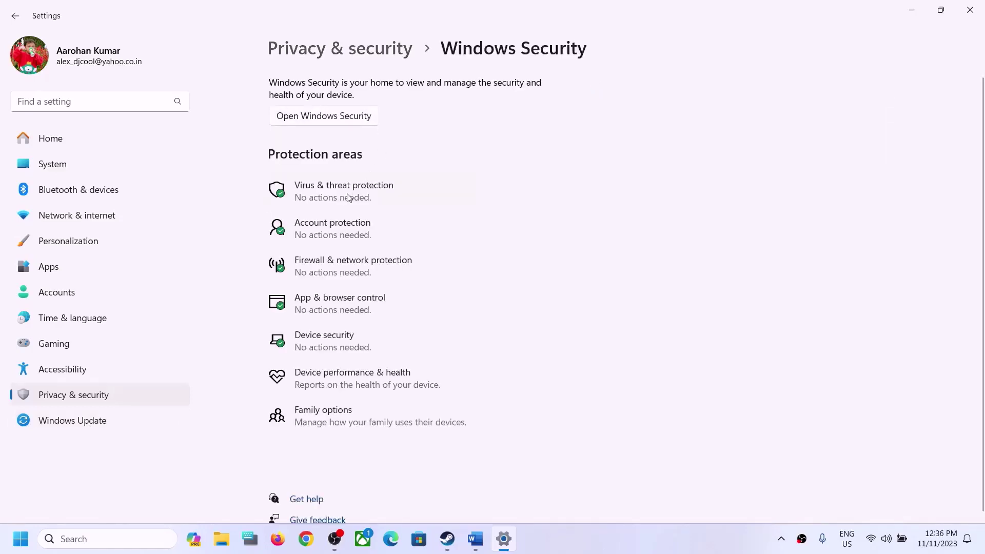
pyautogui.click(349, 198)
# Open the list of apps allowed through Controlled folder access in the ransomware protection settings
pyautogui.scroll(-2, 379, 369)
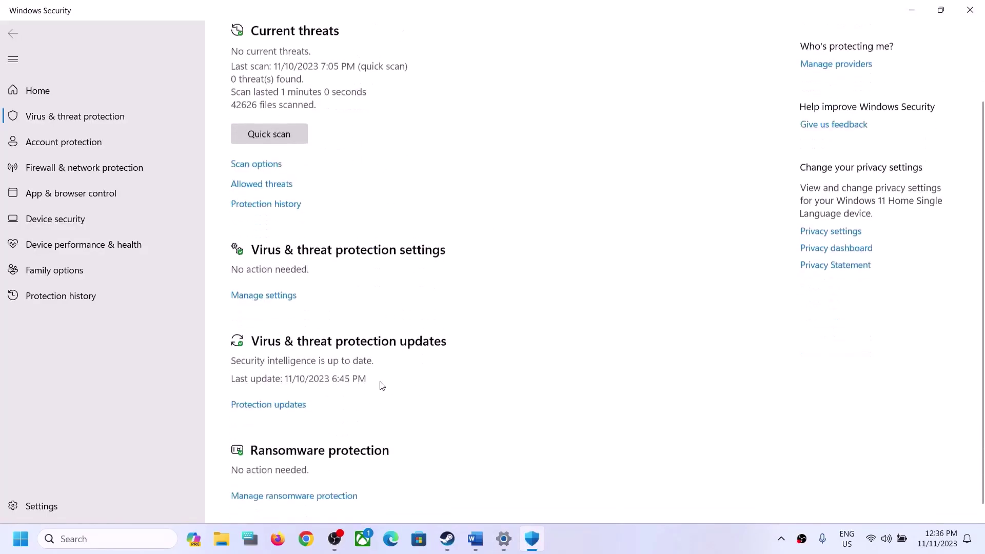
pyautogui.click(318, 487)
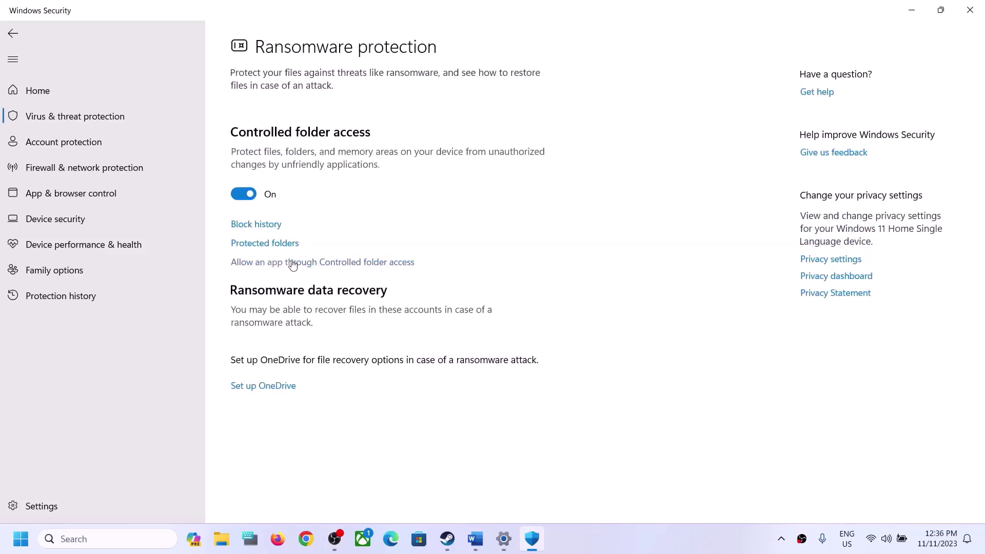
pyautogui.click(292, 264)
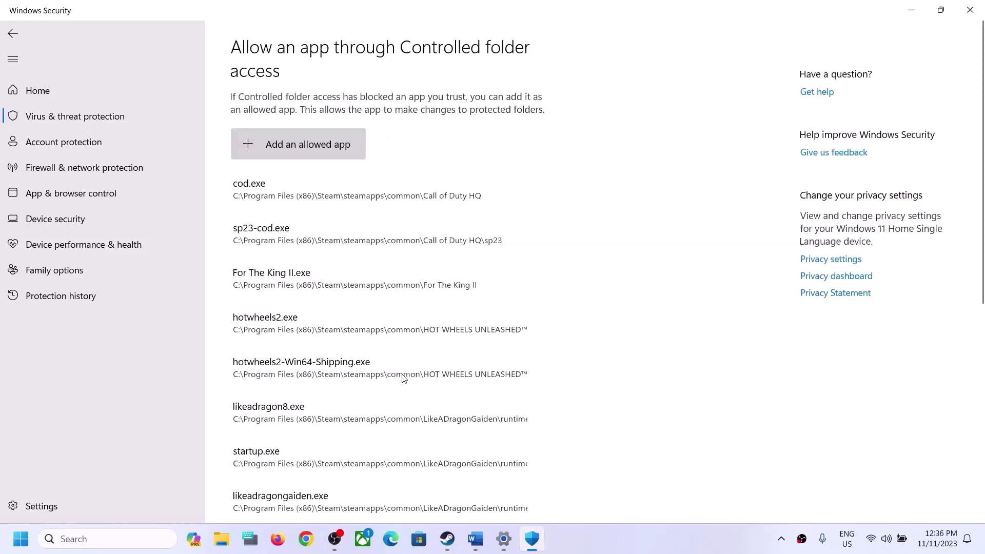
# Start adding an allowed app by browsing all apps, and go to C:\Program Files (x86)\Steam
pyautogui.click(310, 143)
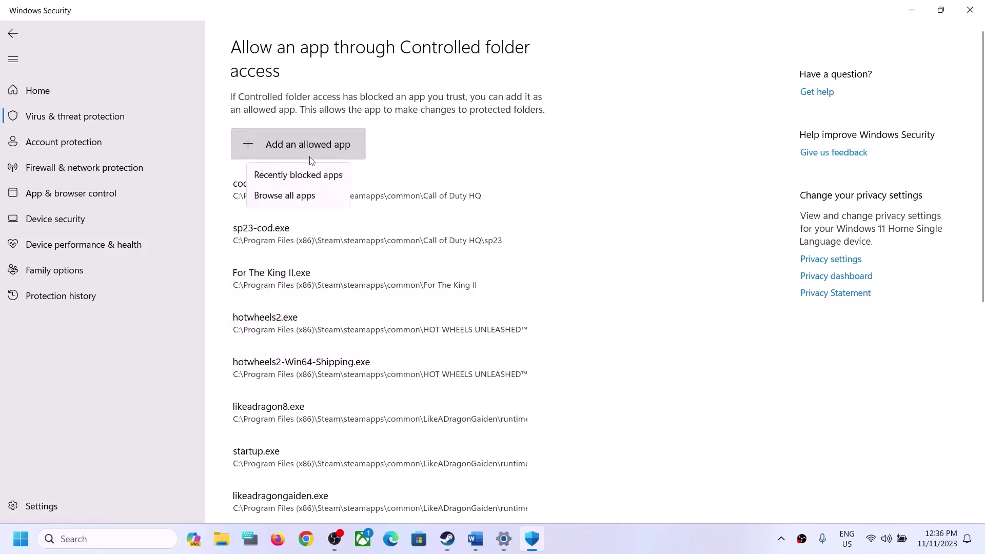
pyautogui.click(301, 197)
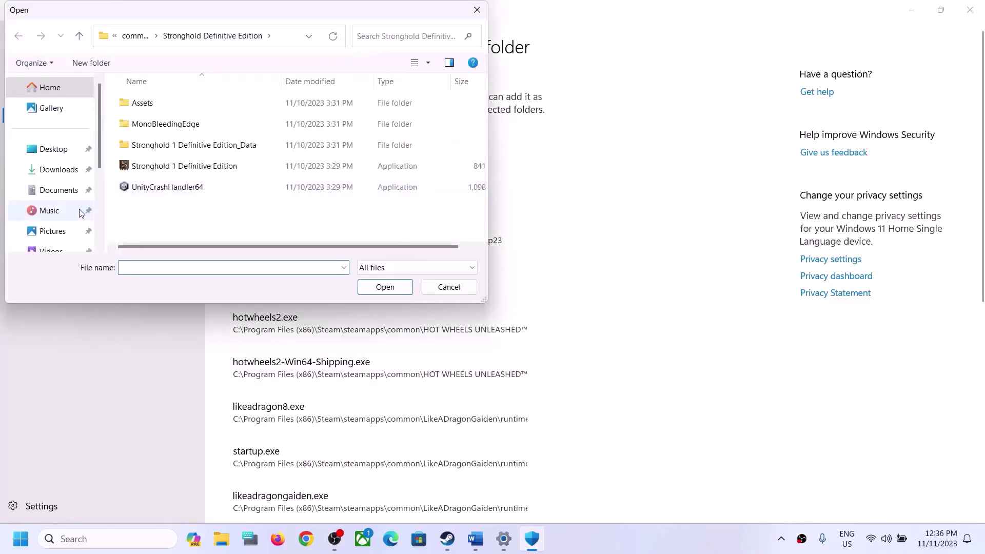
pyautogui.scroll(-3, 57, 205)
pyautogui.click(52, 186)
pyautogui.doubleClick(160, 125)
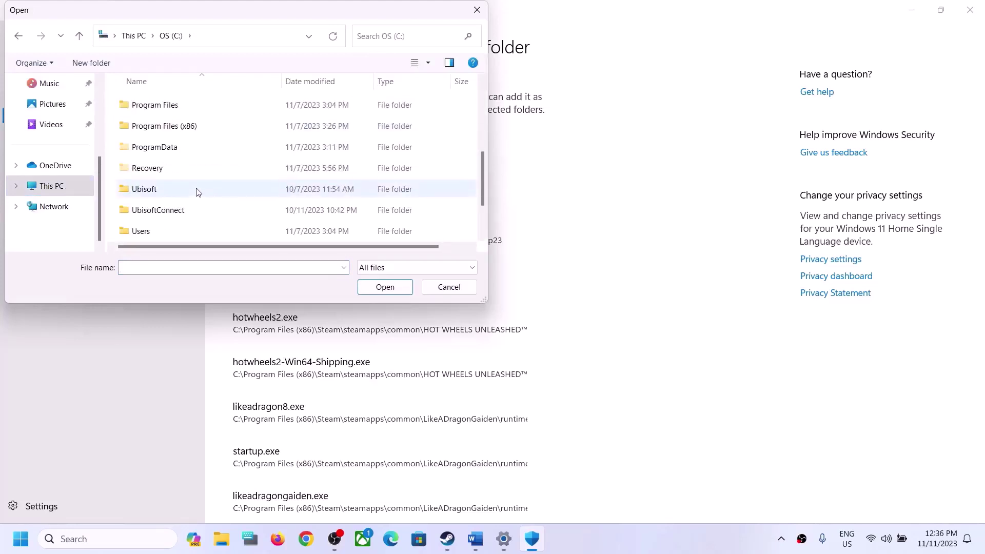
pyautogui.doubleClick(170, 126)
pyautogui.scroll(-3, 181, 186)
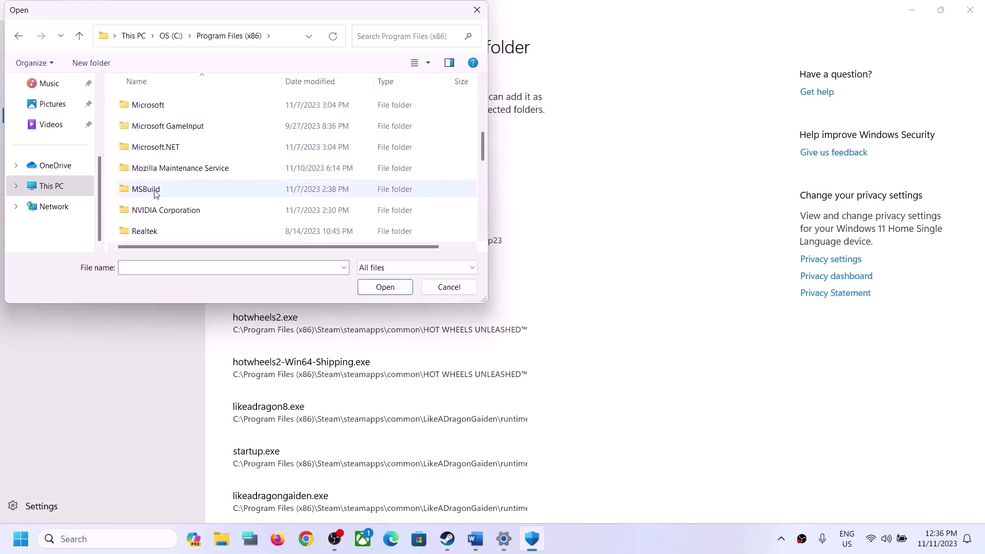
pyautogui.scroll(-2, 154, 189)
pyautogui.doubleClick(150, 172)
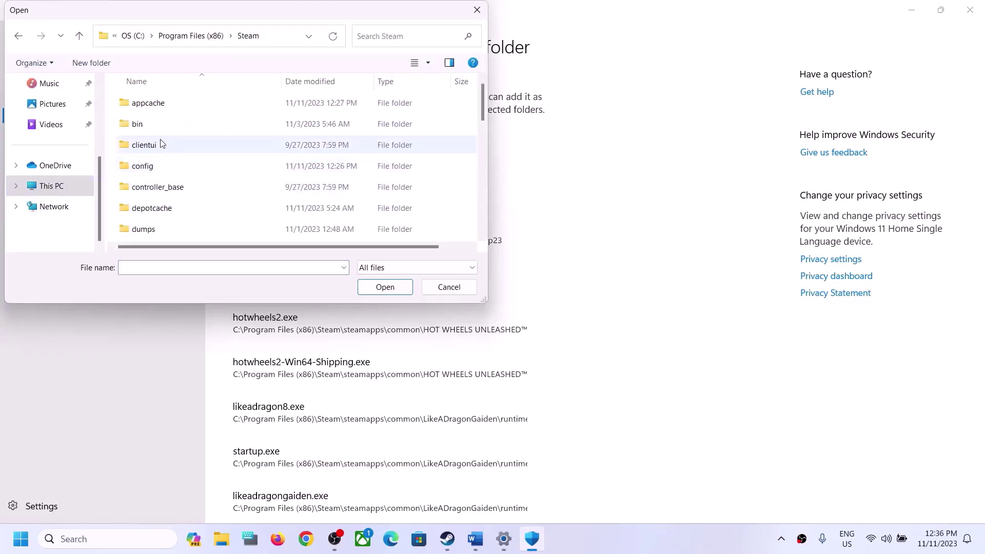
# Allow the Risk of Rain Returns application from steamapps\common\Risk of Rain Returns through Controlled folder access
pyautogui.scroll(-3, 163, 185)
pyautogui.scroll(-2, 167, 176)
pyautogui.click(158, 130)
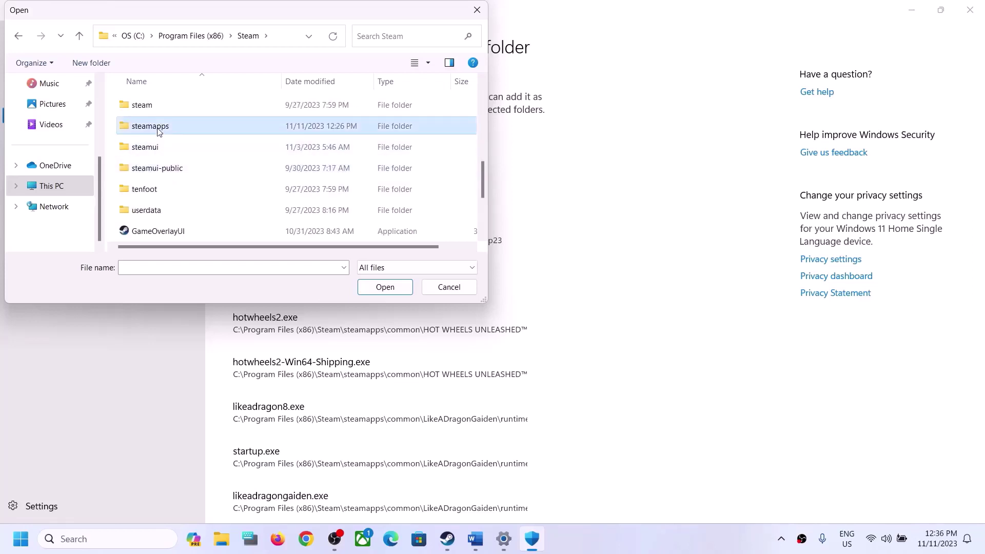
pyautogui.doubleClick(158, 128)
pyautogui.doubleClick(164, 107)
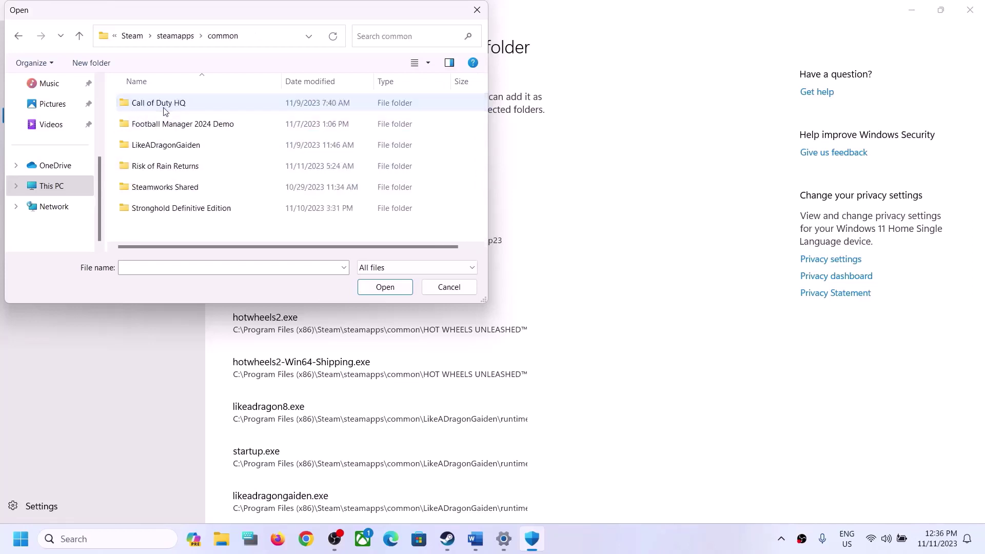
pyautogui.doubleClick(160, 170)
pyautogui.click(154, 146)
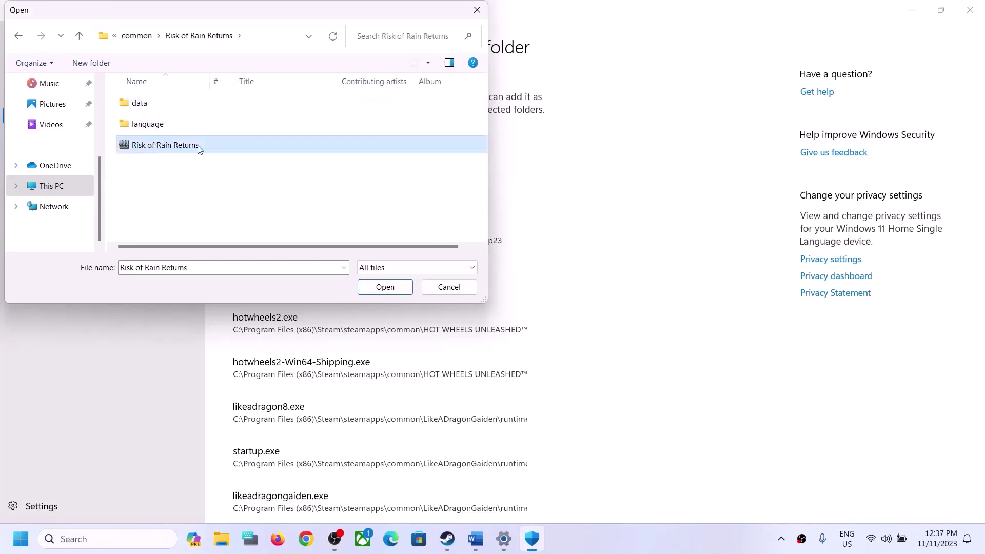
pyautogui.click(393, 285)
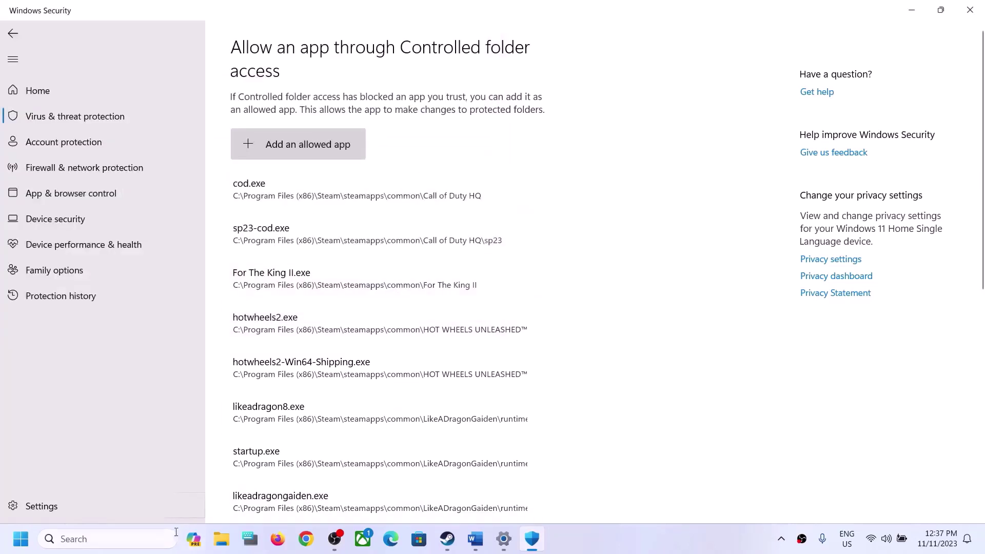
# Search Windows for "control" and open Control Panel
pyautogui.click(138, 542)
pyautogui.write('con')
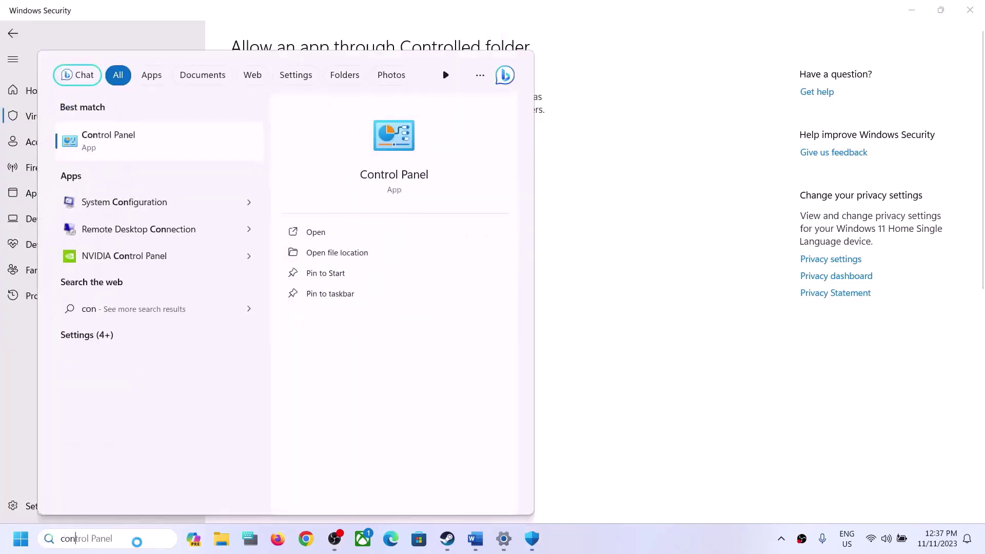
pyautogui.write('trol')
pyautogui.click(136, 139)
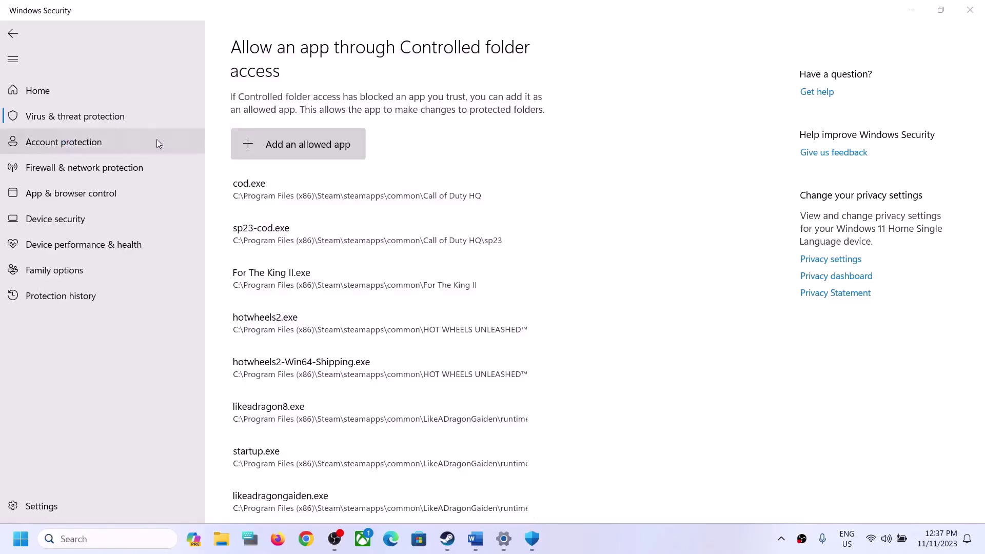
# Open the list of apps allowed through Windows Defender Firewall under System and Security and unlock it for changes
pyautogui.click(340, 103)
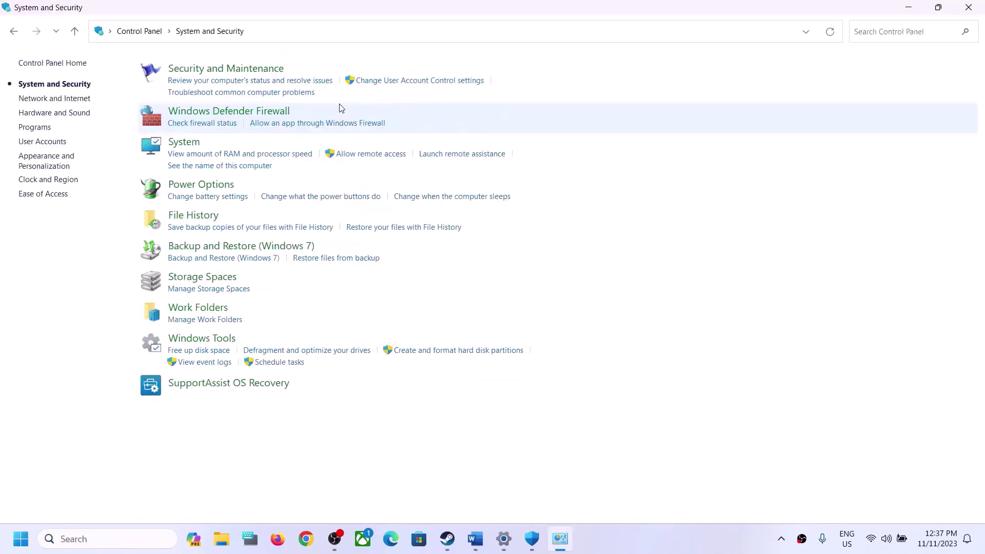
pyautogui.click(228, 112)
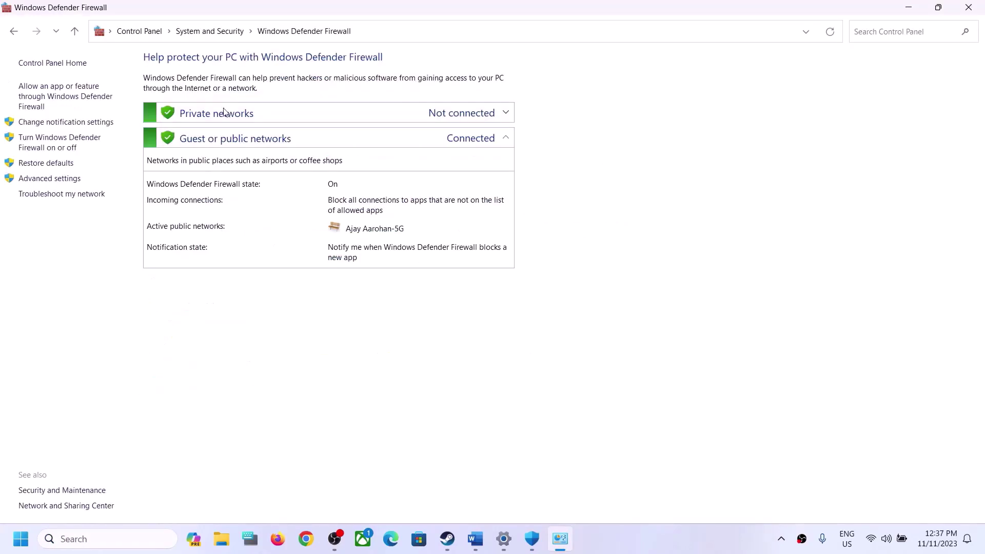
pyautogui.click(56, 100)
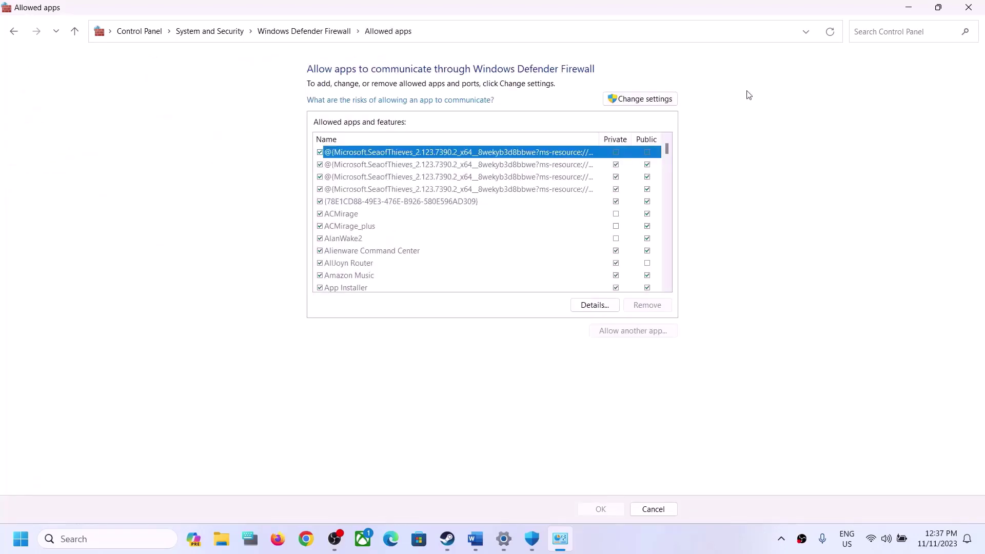
pyautogui.click(654, 103)
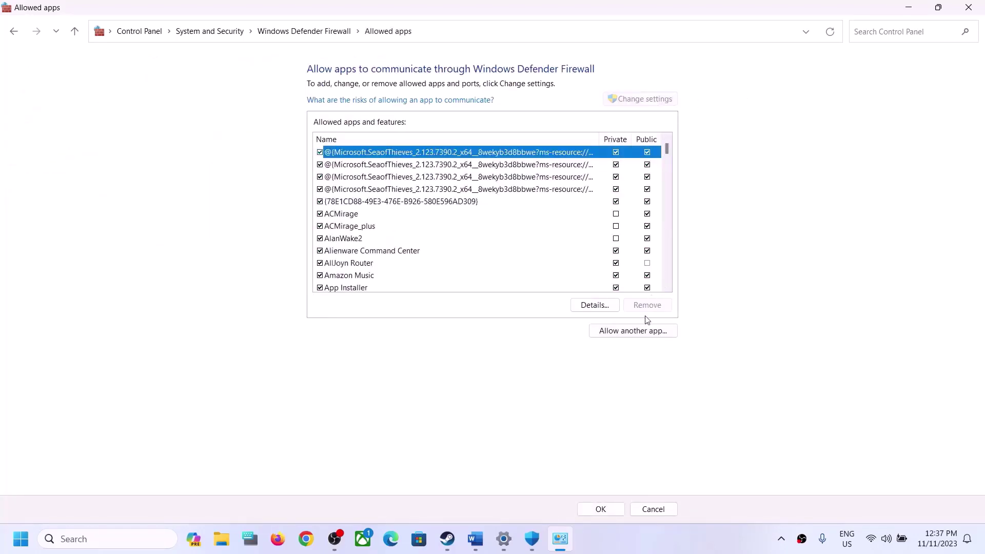
# Start allowing another app through the firewall by browsing to C:\Program Files (x86)\Steam
pyautogui.click(635, 334)
pyautogui.click(577, 328)
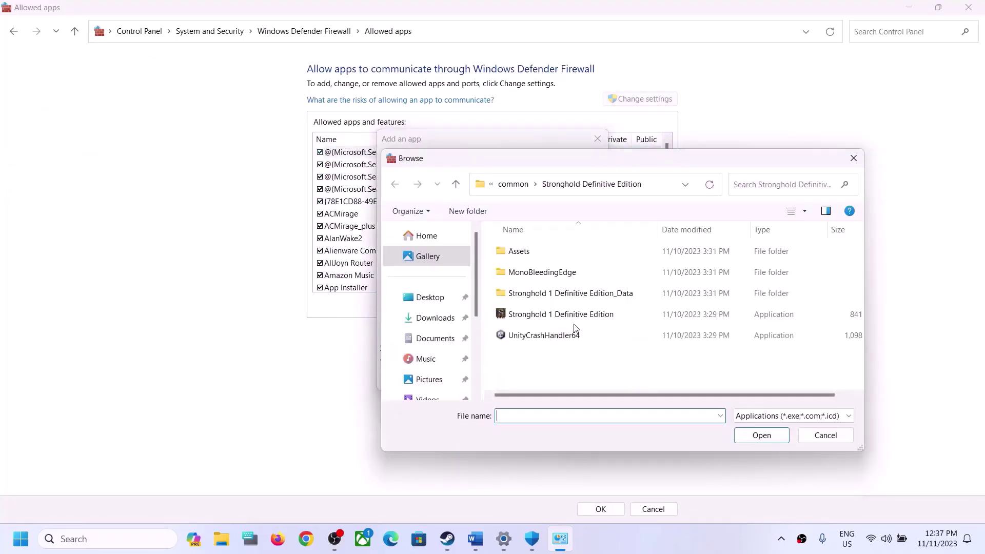
pyautogui.scroll(-3, 436, 354)
pyautogui.click(429, 334)
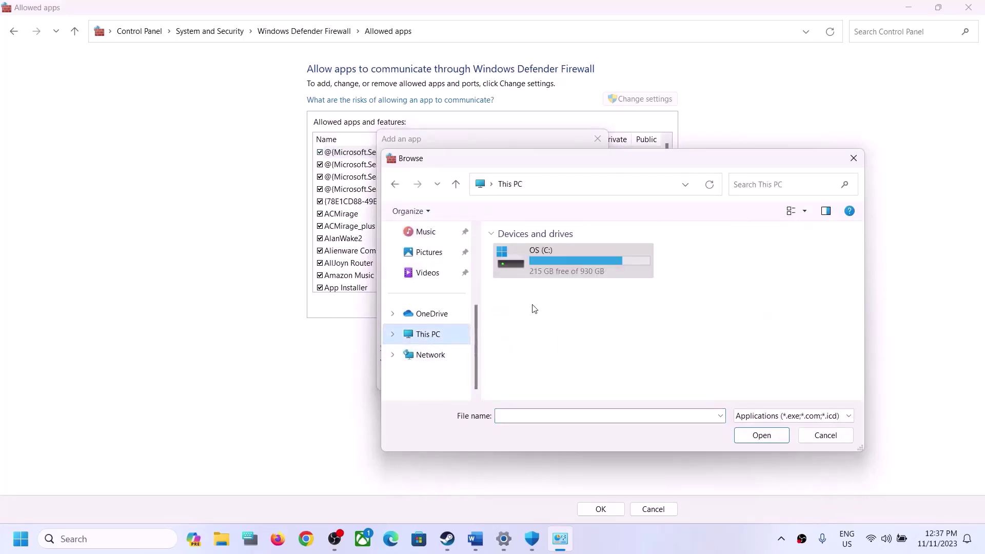
pyautogui.doubleClick(566, 253)
pyautogui.scroll(-5, 555, 308)
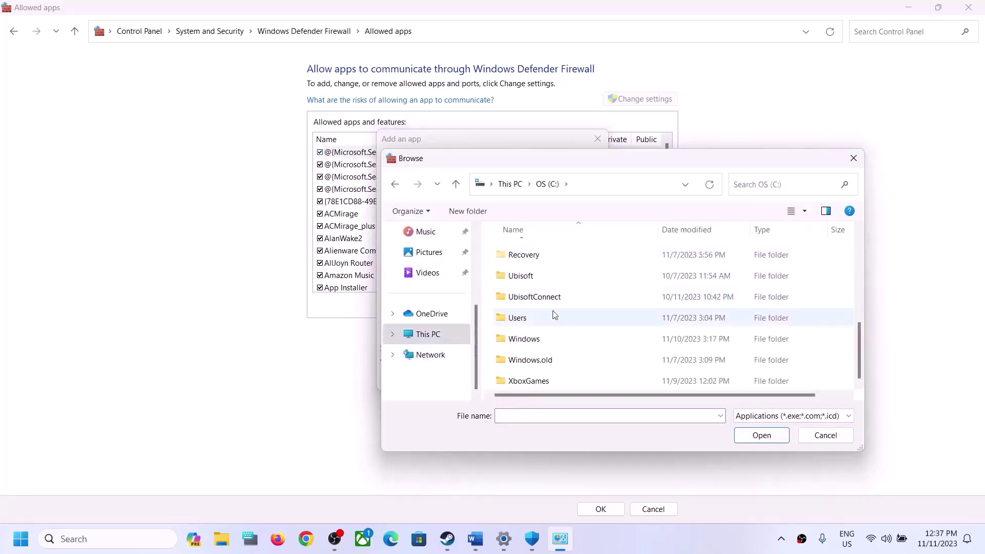
pyautogui.scroll(1, 541, 288)
pyautogui.doubleClick(541, 270)
pyautogui.scroll(-3, 547, 318)
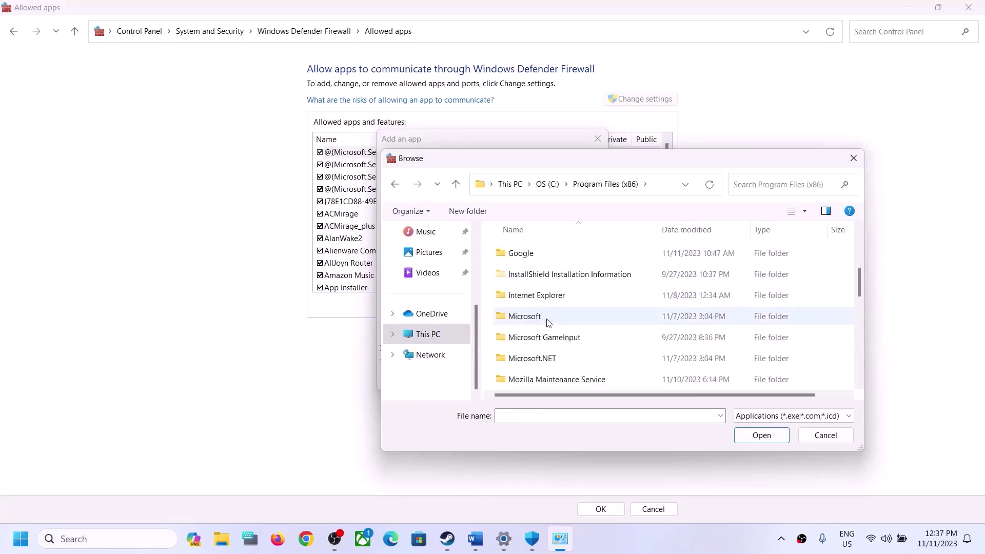
pyautogui.scroll(-4, 547, 322)
pyautogui.scroll(2, 540, 315)
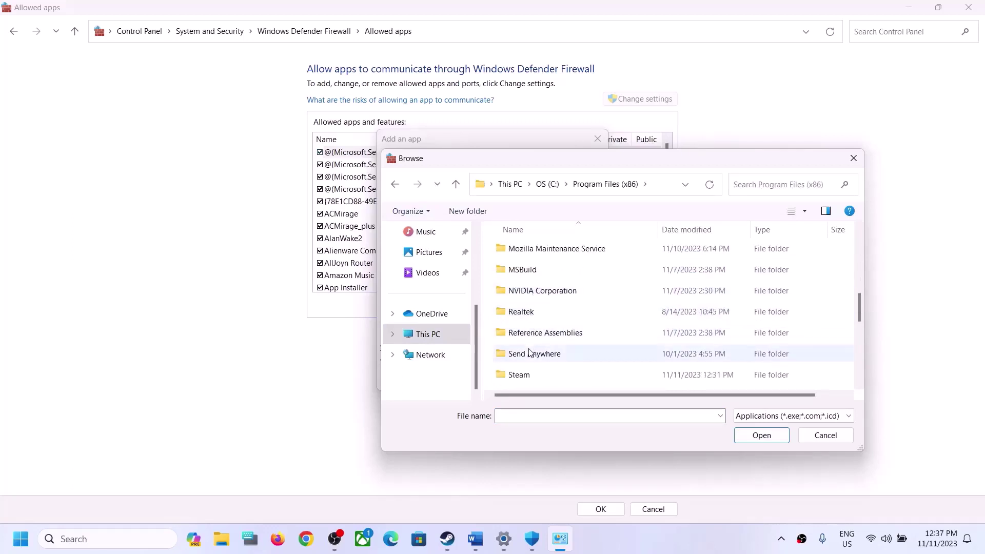
pyautogui.doubleClick(528, 377)
# Try to add the Risk of Rain Returns application from steamapps\common\Risk of Rain Returns to the firewall's allowed apps
pyautogui.scroll(-5, 527, 317)
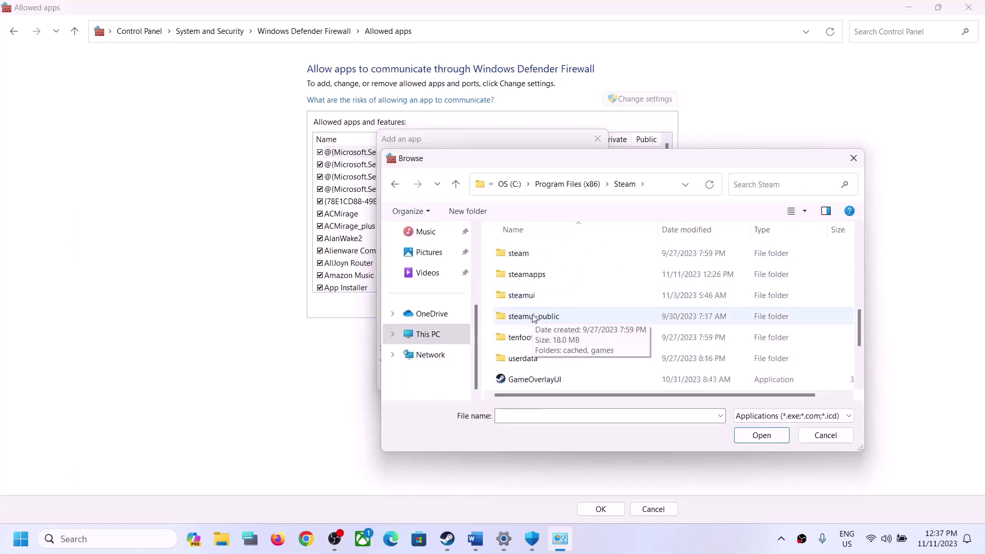
pyautogui.doubleClick(527, 275)
pyautogui.doubleClick(530, 254)
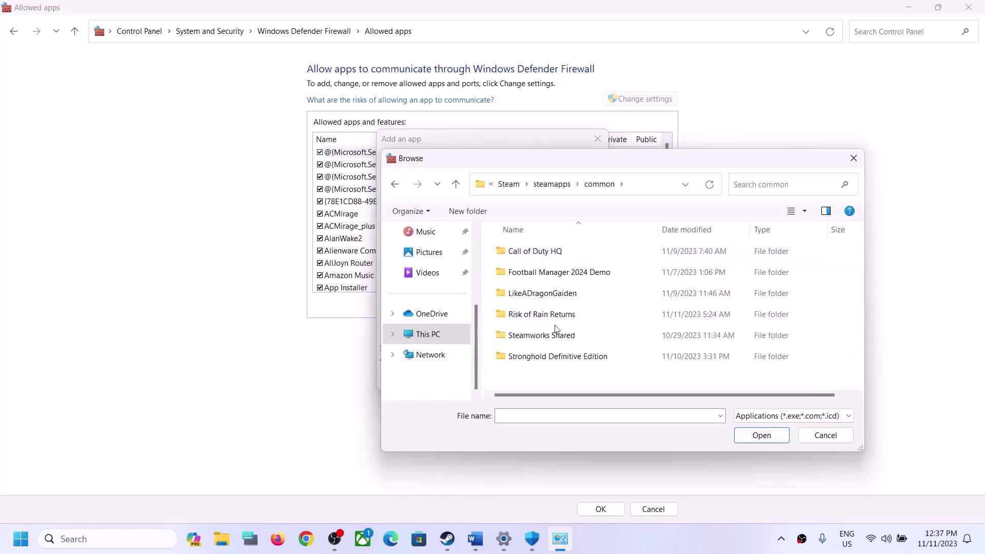
pyautogui.click(553, 318)
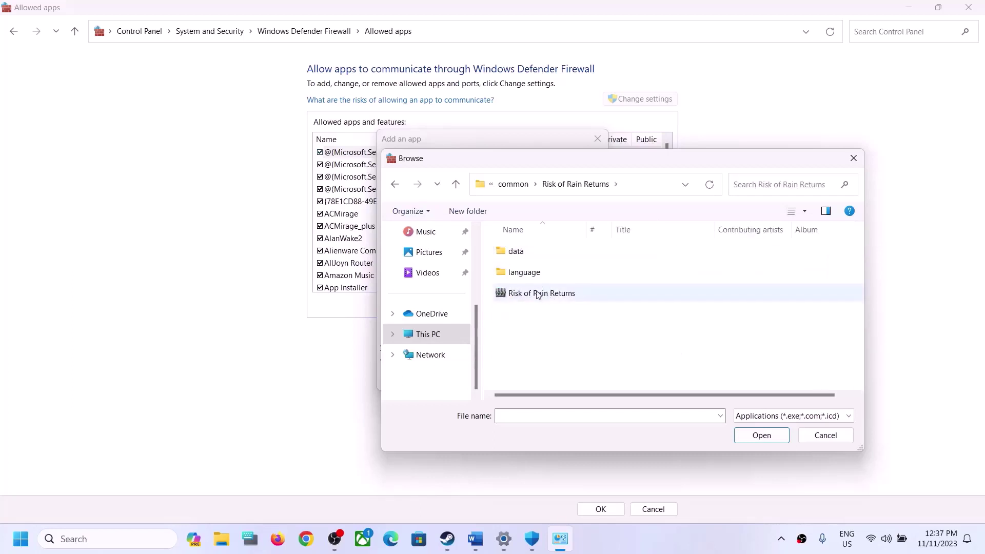
pyautogui.click(537, 294)
pyautogui.click(762, 435)
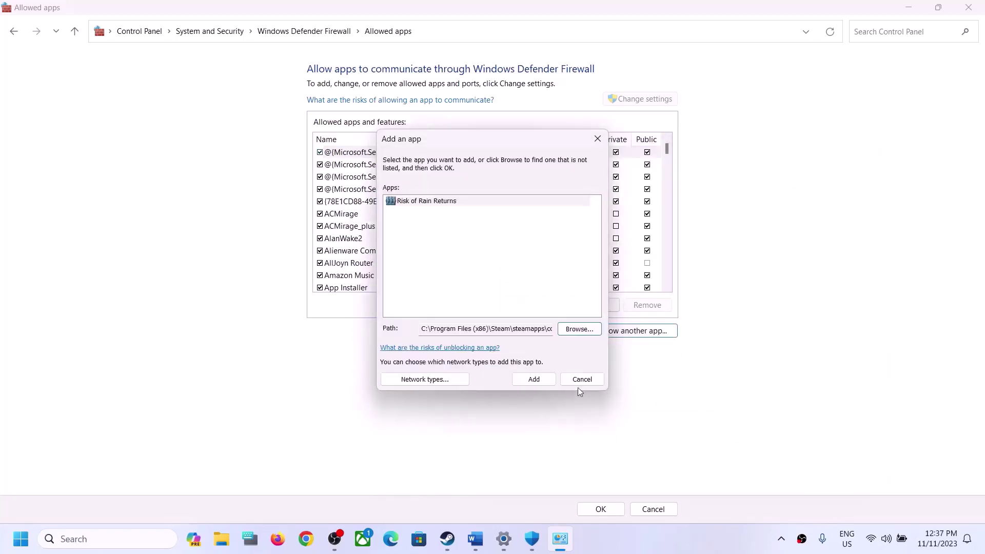
pyautogui.click(534, 379)
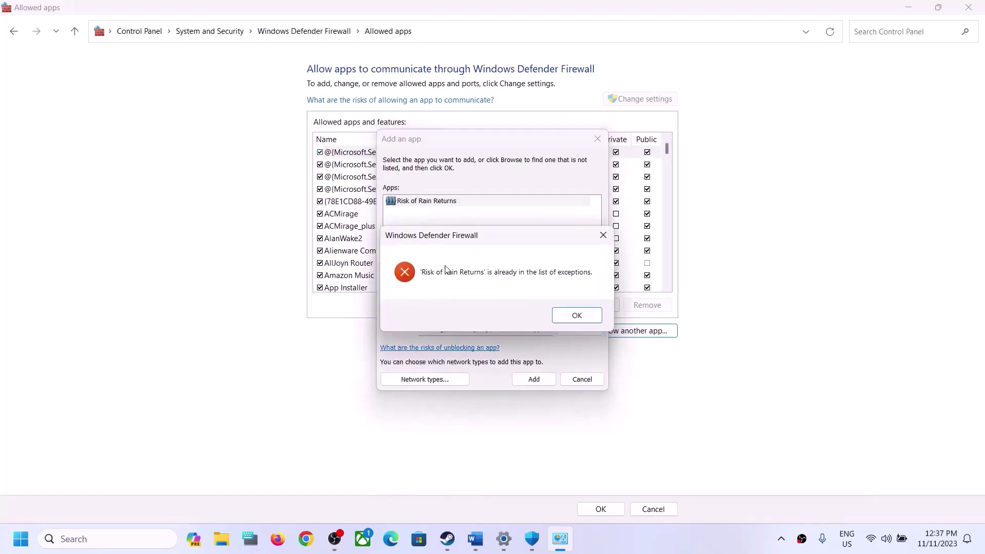
pyautogui.click(589, 315)
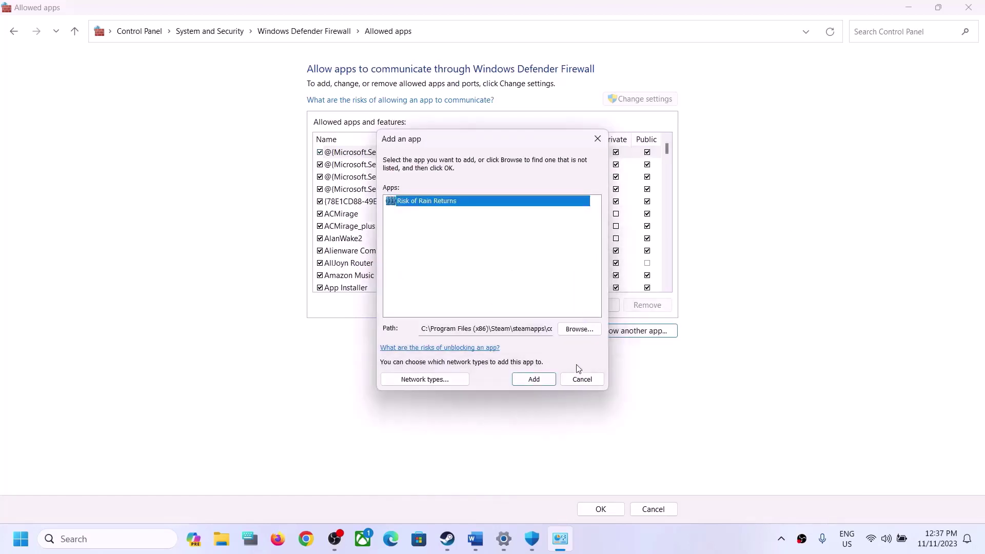
pyautogui.click(597, 139)
# Find Risk of Rain Returns in the firewall's allowed apps list, check its Private and Public access, and confirm the list
pyautogui.moveTo(669, 150); pyautogui.dragTo(667, 240)
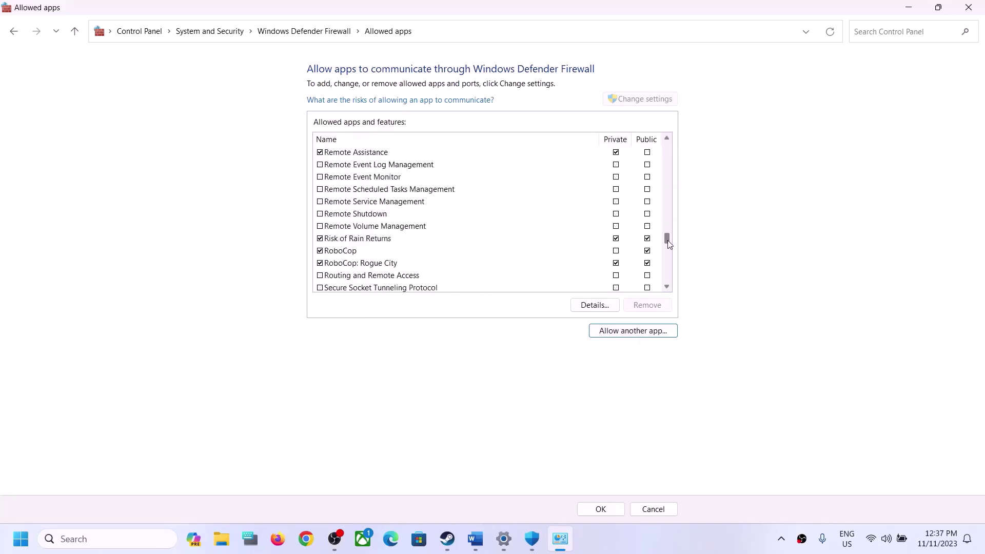
pyautogui.click(359, 242)
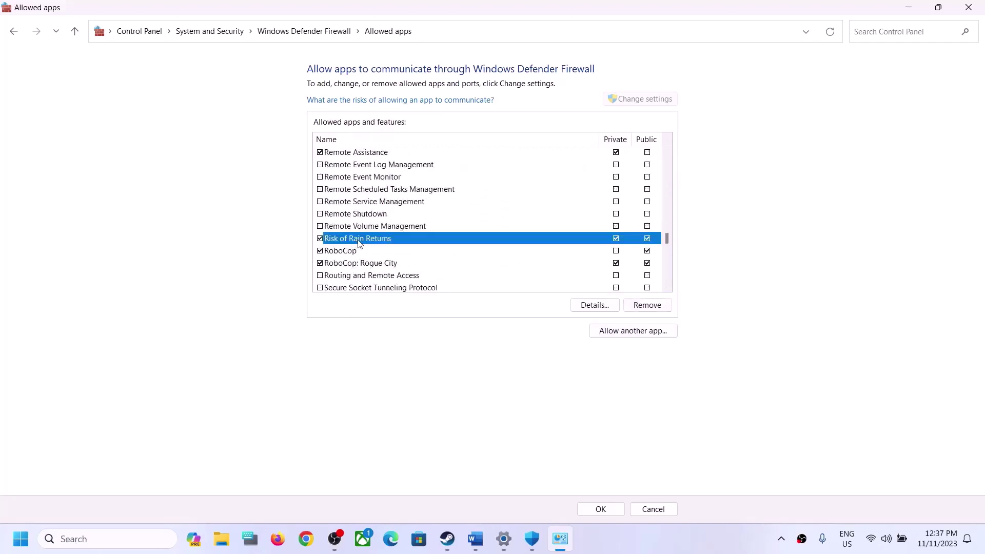
pyautogui.click(601, 509)
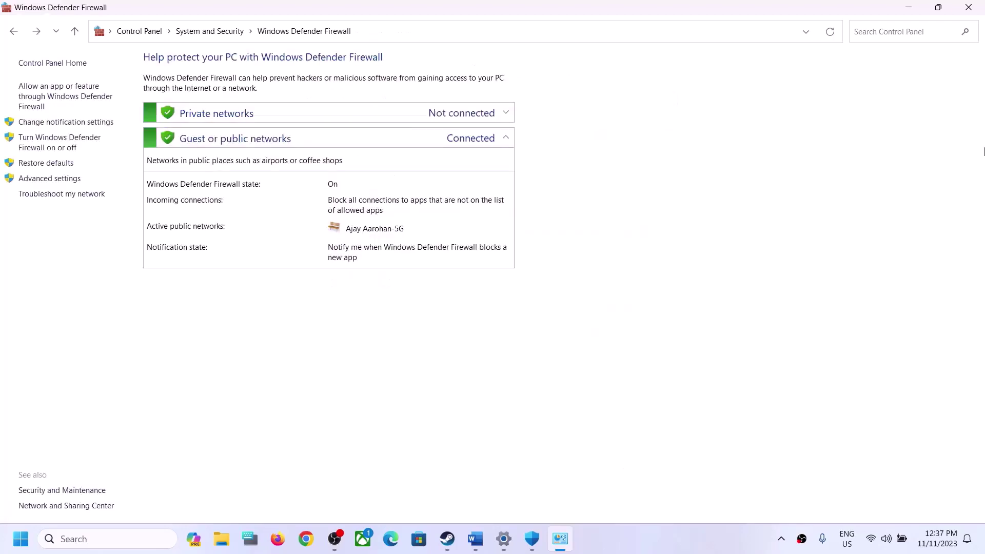
# Close the Control Panel, Windows Security and Settings windows
pyautogui.click(962, 14)
pyautogui.click(963, 15)
pyautogui.click(962, 13)
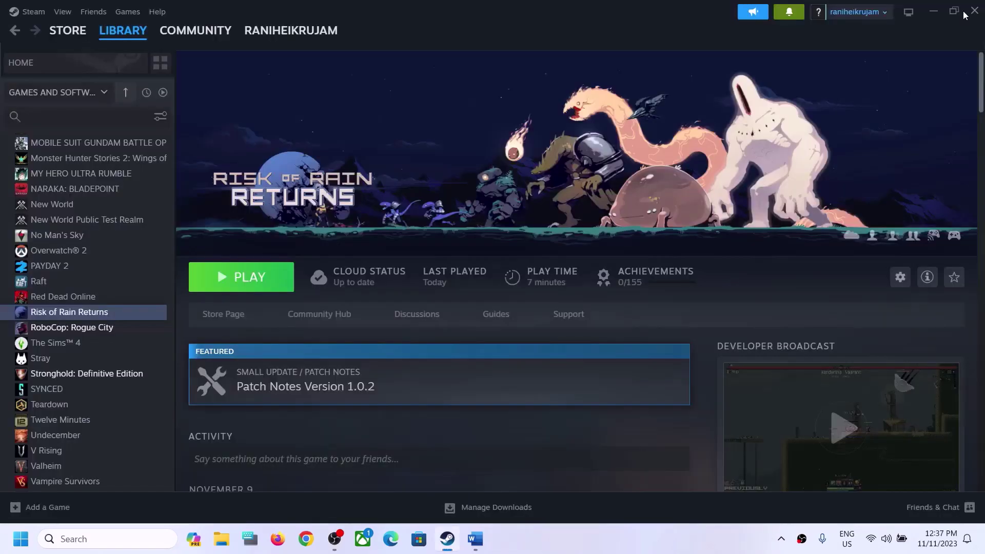
# Switch to the Word document and highlight Step 10 on deleting the save game files and losing game progress, then minimize it
pyautogui.click(475, 539)
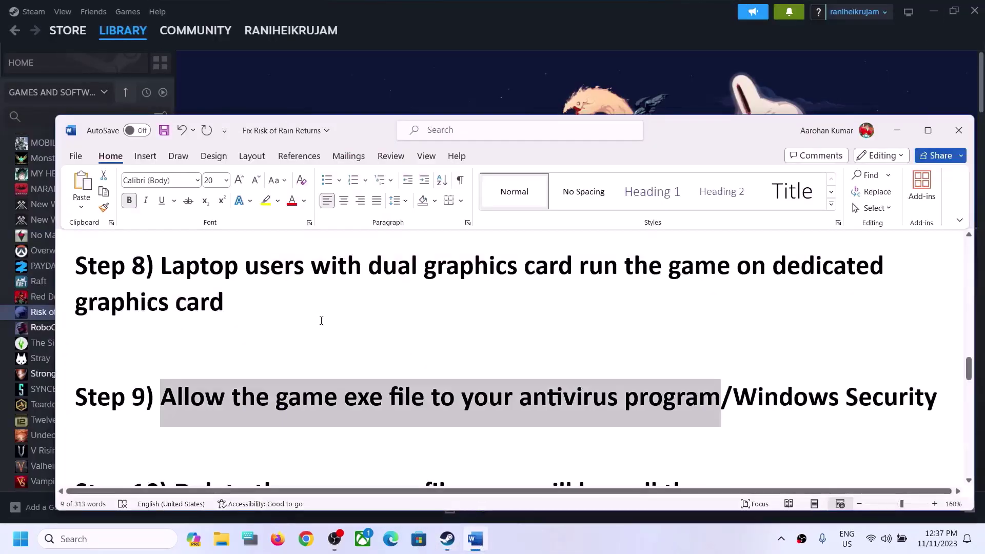
pyautogui.scroll(-1, 270, 371)
pyautogui.scroll(1, 271, 370)
pyautogui.moveTo(175, 395); pyautogui.dragTo(559, 400)
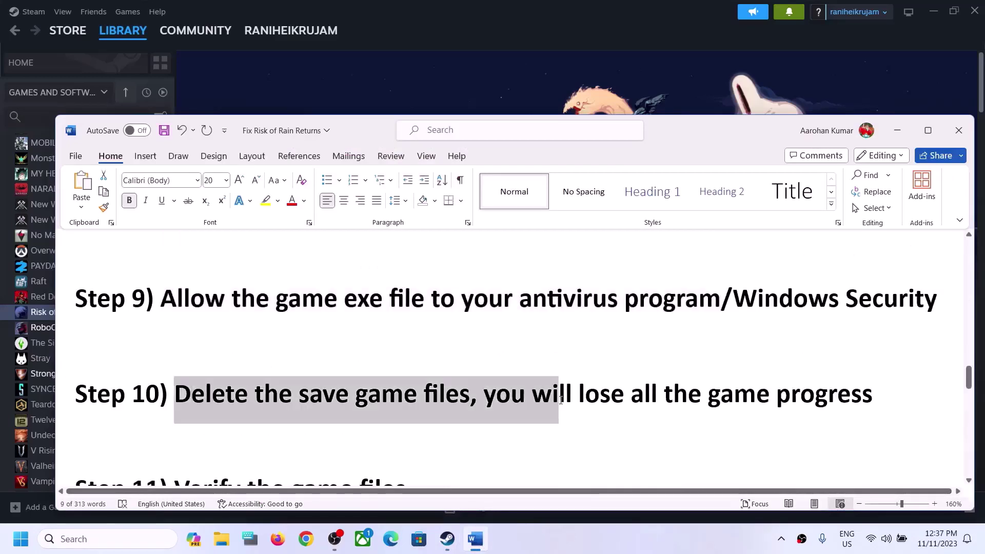
pyautogui.click(510, 420)
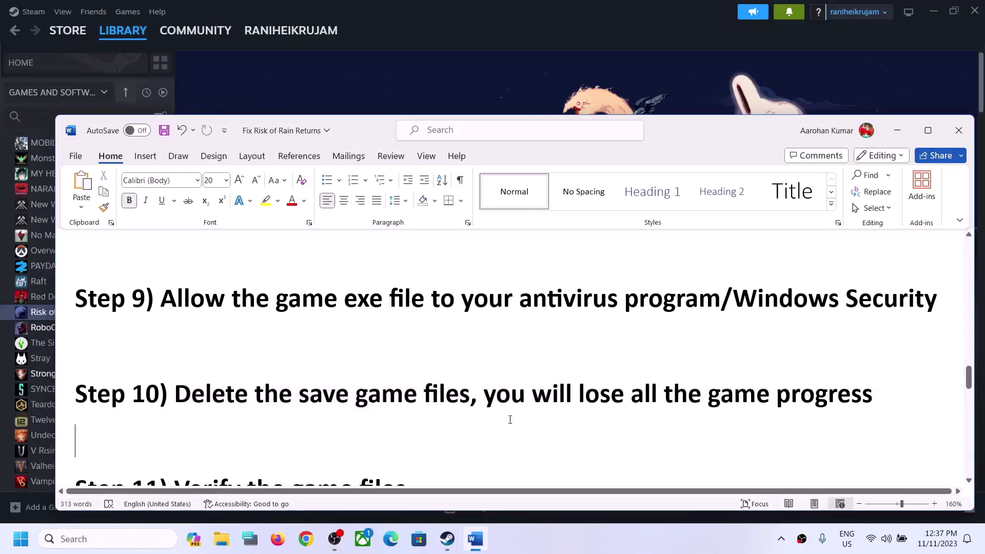
pyautogui.moveTo(488, 403); pyautogui.dragTo(873, 403)
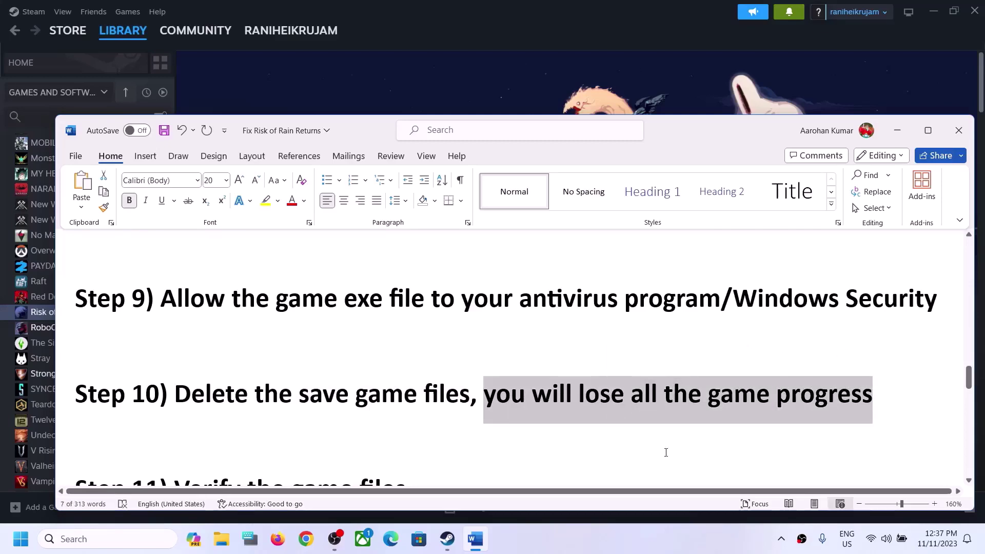
pyautogui.click(898, 130)
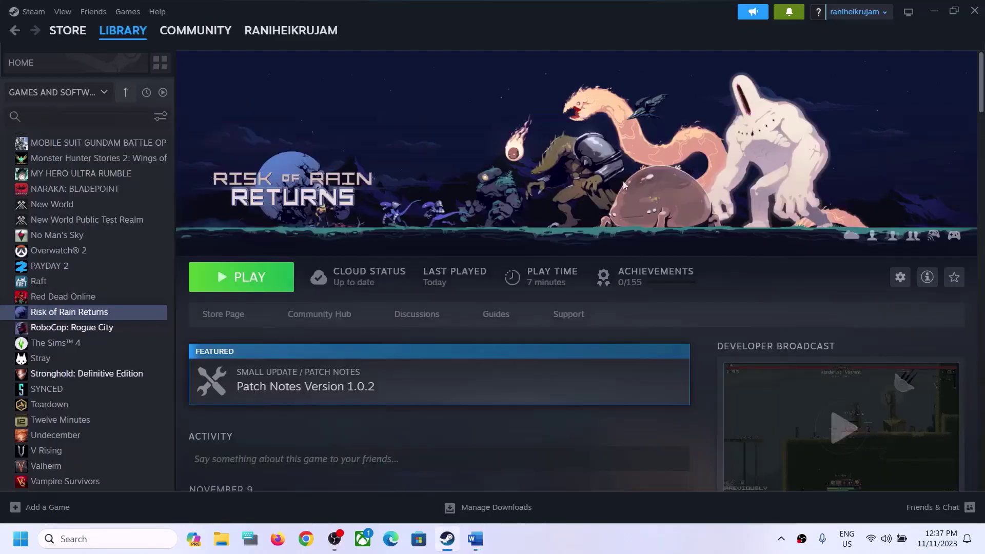
# Switch to File Explorer and open the current user's profile folder under C:\Users
pyautogui.click(221, 538)
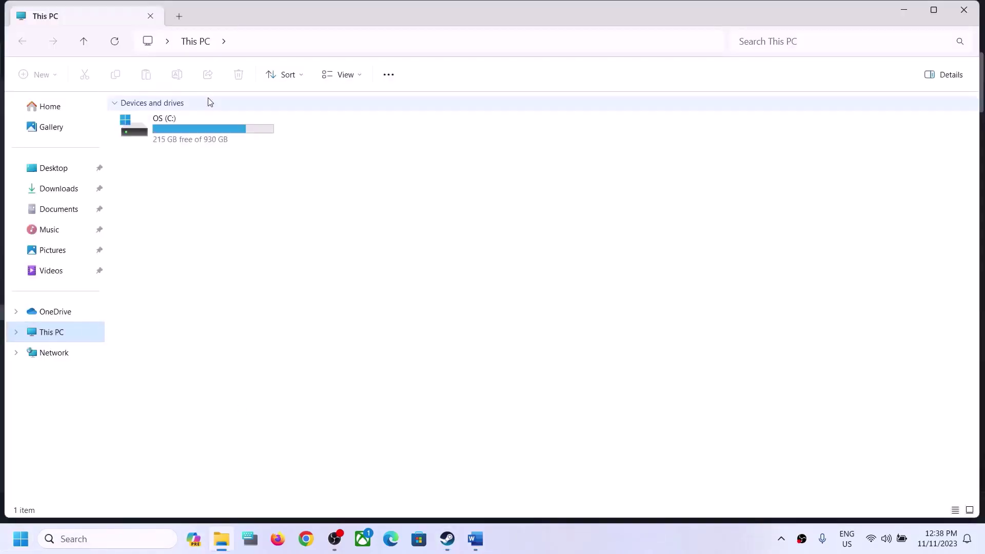
pyautogui.doubleClick(179, 133)
pyautogui.scroll(-1, 174, 380)
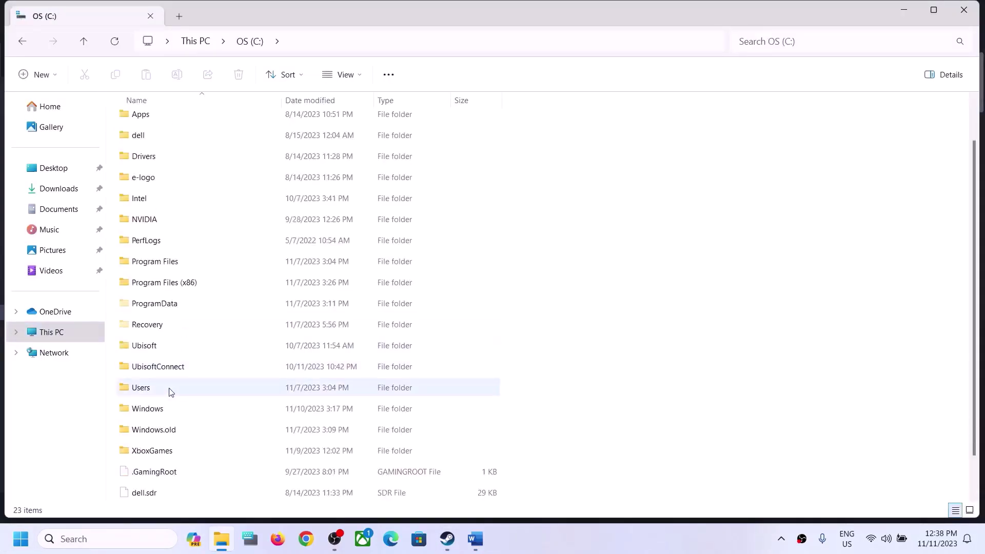
pyautogui.click(166, 394)
pyautogui.doubleClick(166, 394)
pyautogui.click(184, 122)
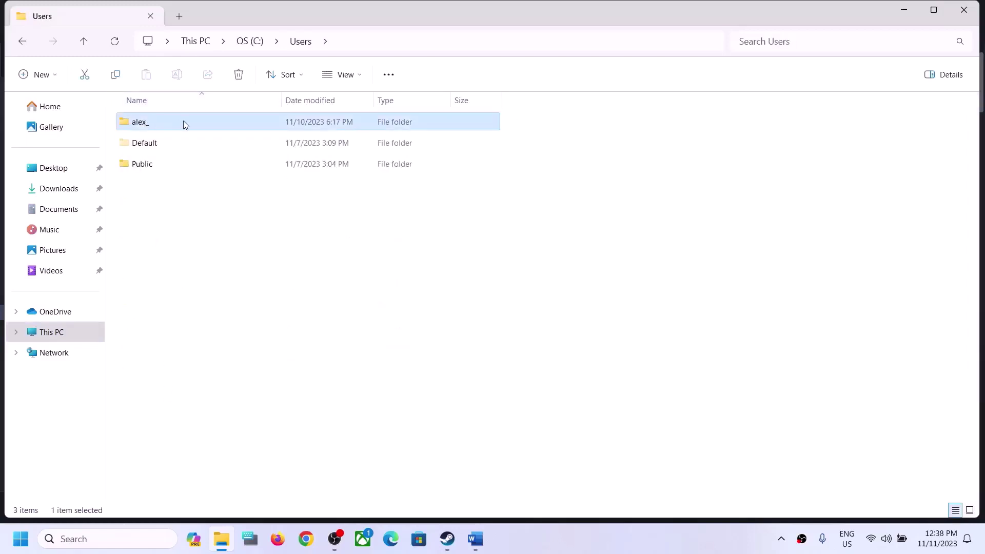
pyautogui.doubleClick(163, 130)
# Check that File Explorer is set to show hidden items so that the AppData folder can be accessed
pyautogui.click(182, 147)
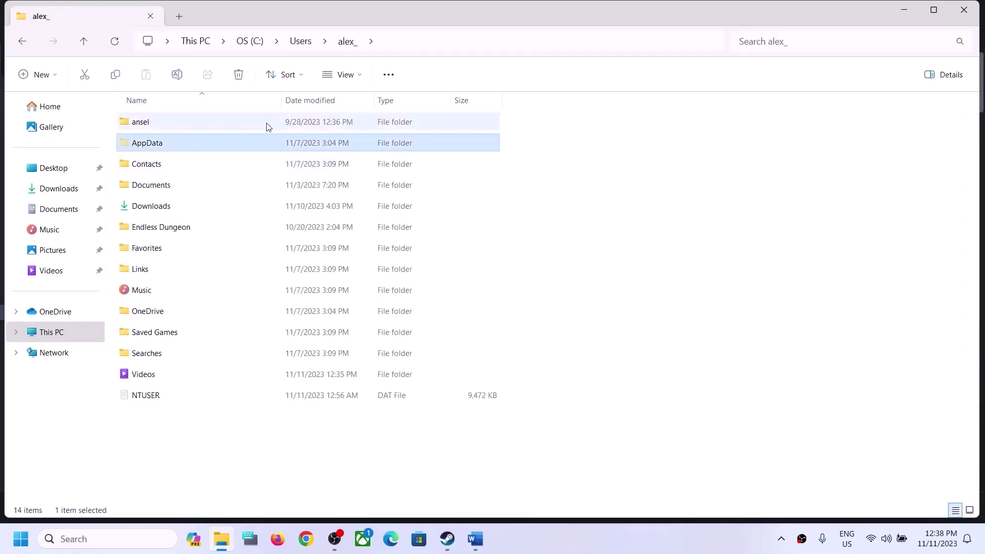
pyautogui.click(362, 76)
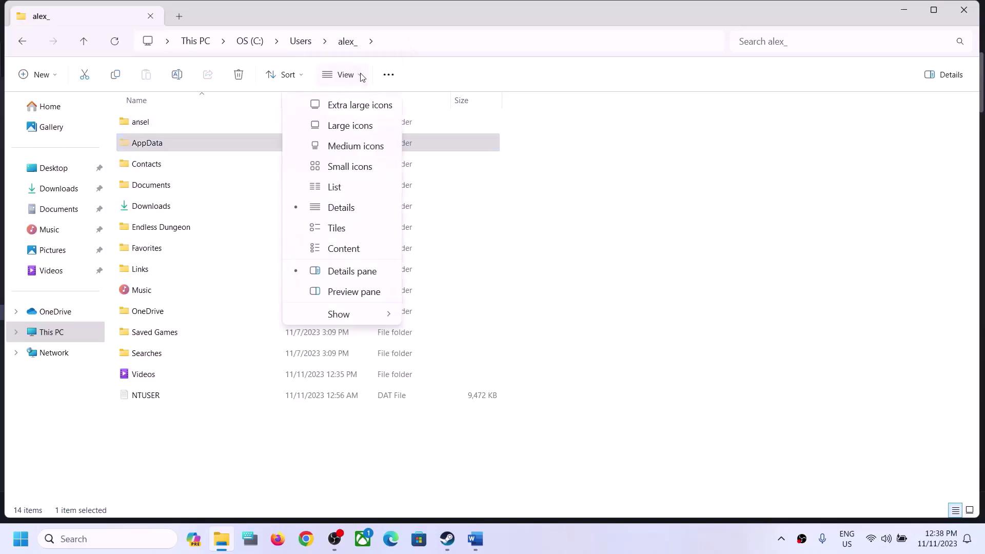
pyautogui.moveTo(332, 314)
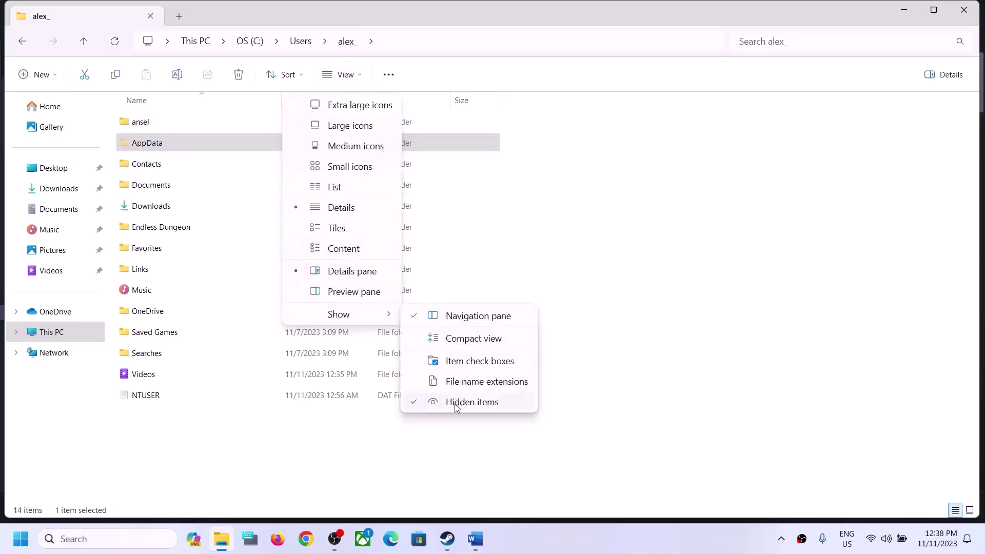
pyautogui.click(165, 151)
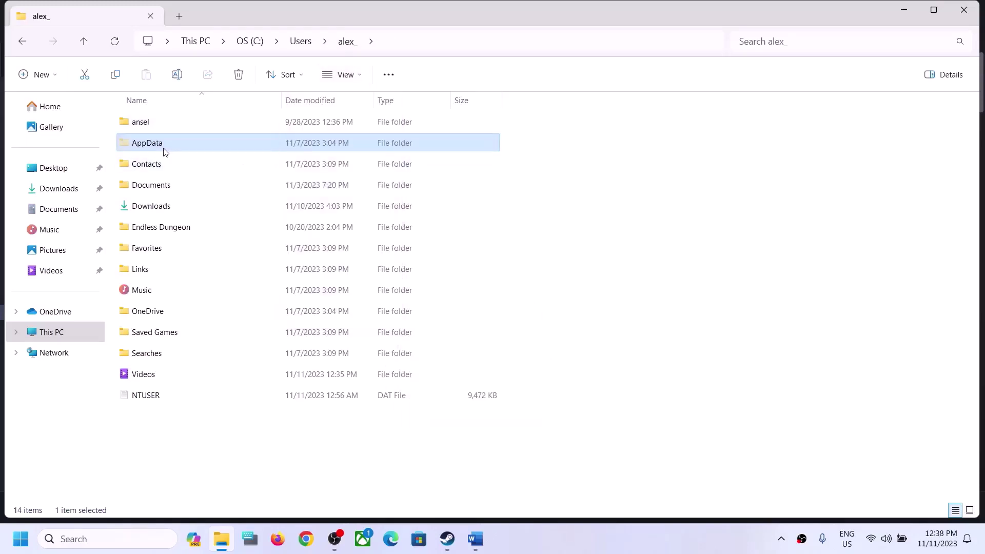
# Open the Roaming folder inside the user's AppData folder
pyautogui.doubleClick(173, 149)
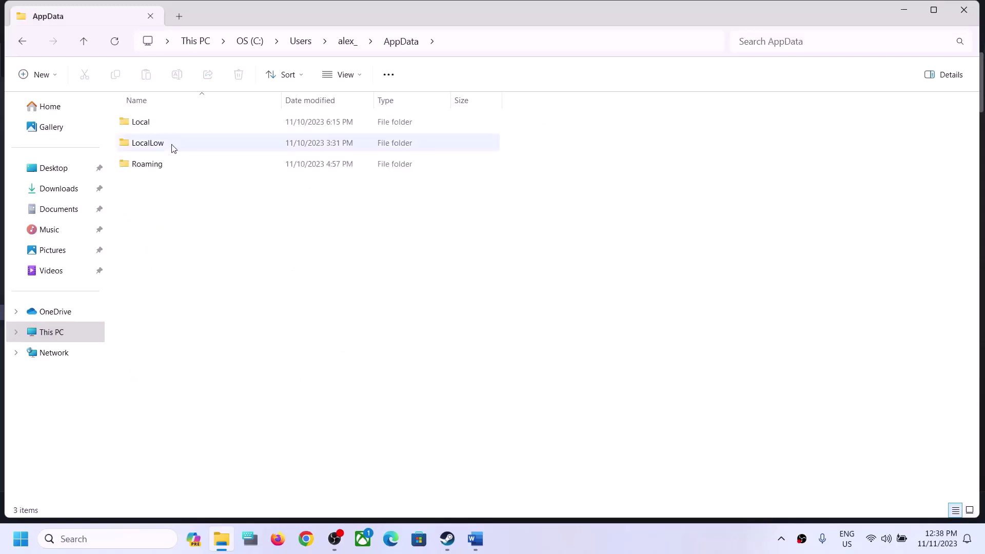
pyautogui.click(85, 44)
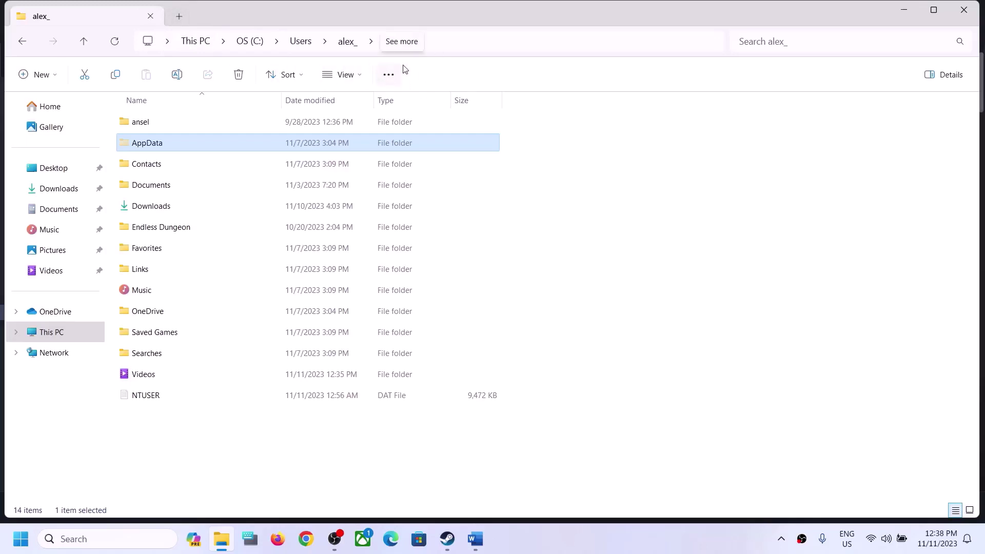
pyautogui.doubleClick(157, 149)
pyautogui.click(137, 163)
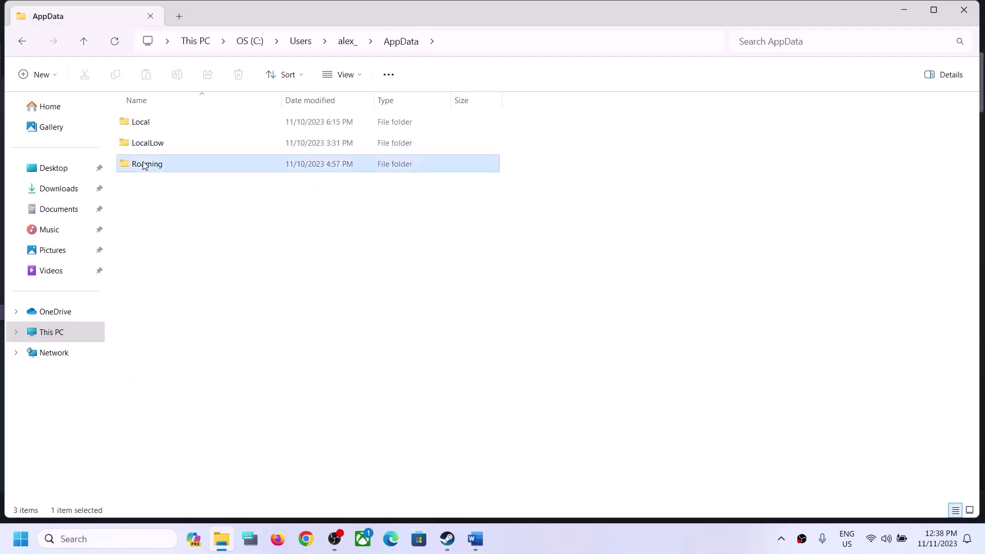
pyautogui.doubleClick(168, 162)
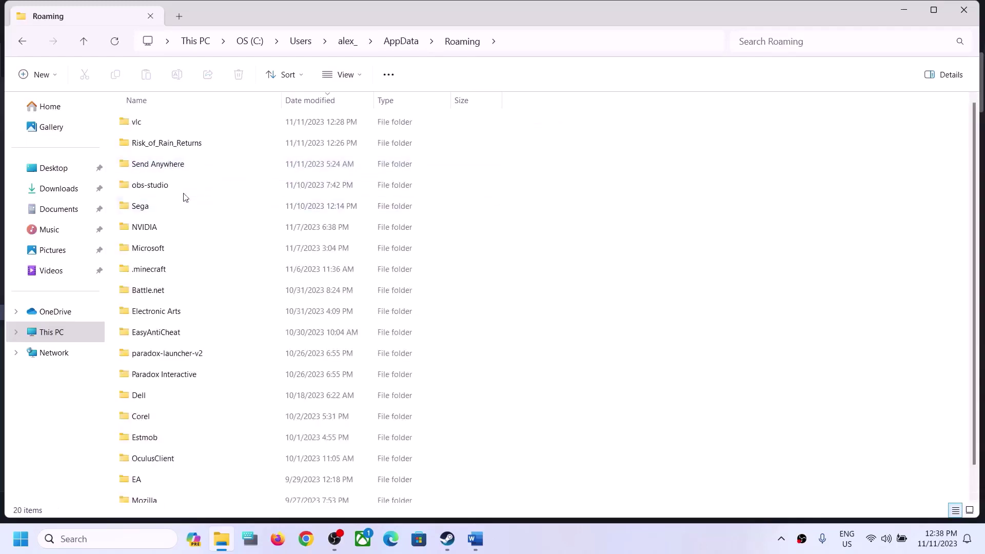
# Select the Risk_of_Rain_Returns folder in Roaming and show the actions available for it, including deletion
pyautogui.click(147, 147)
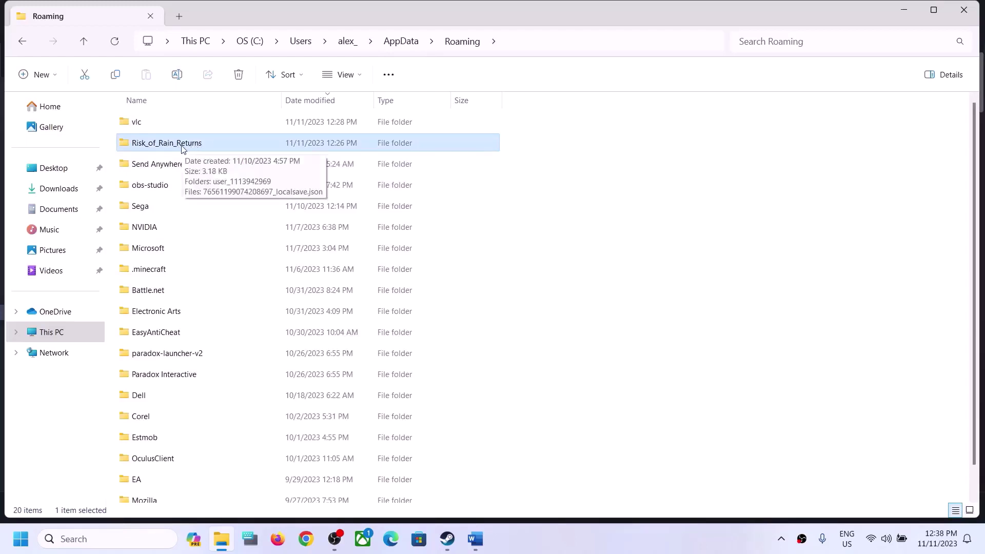
pyautogui.rightClick(235, 150)
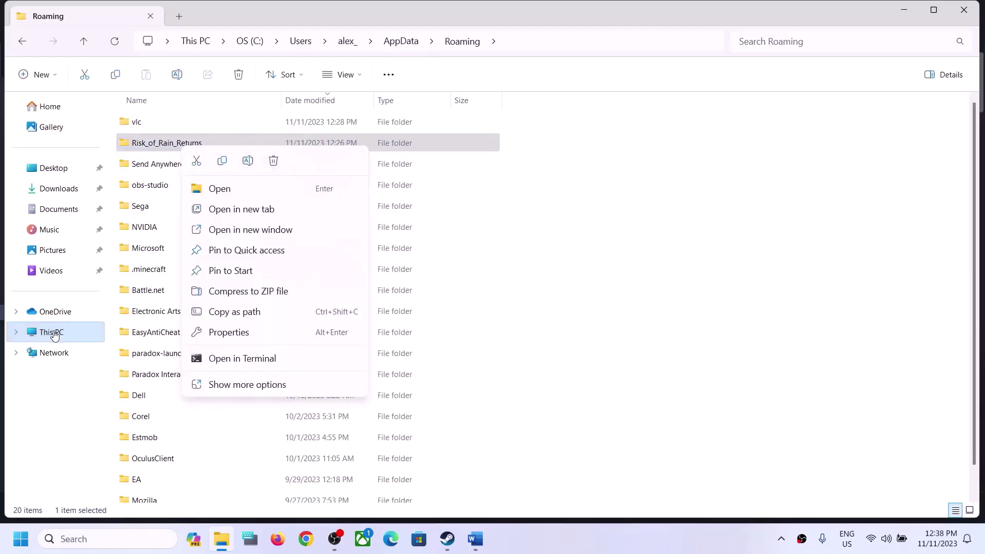
# Open the Steam folder inside Program Files (x86) on the C: drive
pyautogui.click(53, 334)
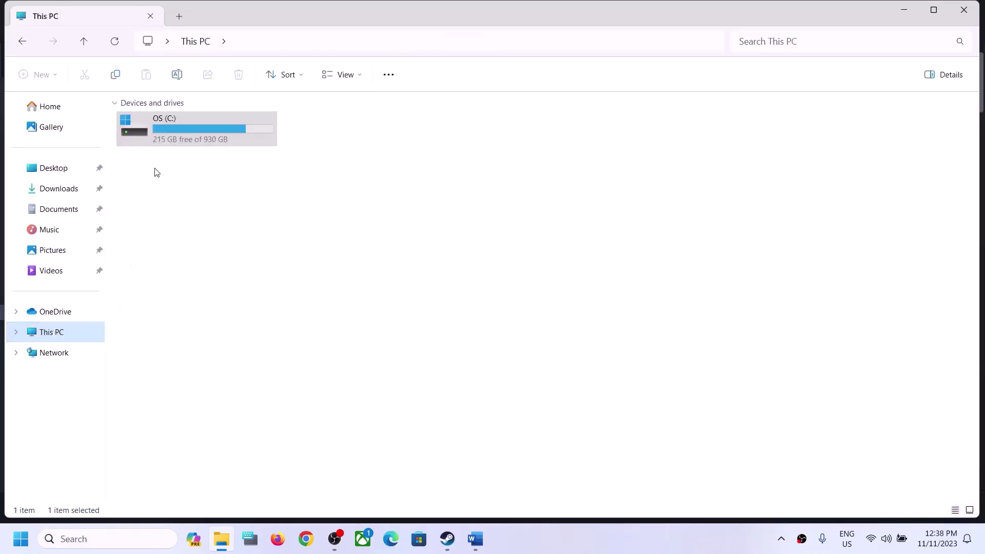
pyautogui.doubleClick(159, 141)
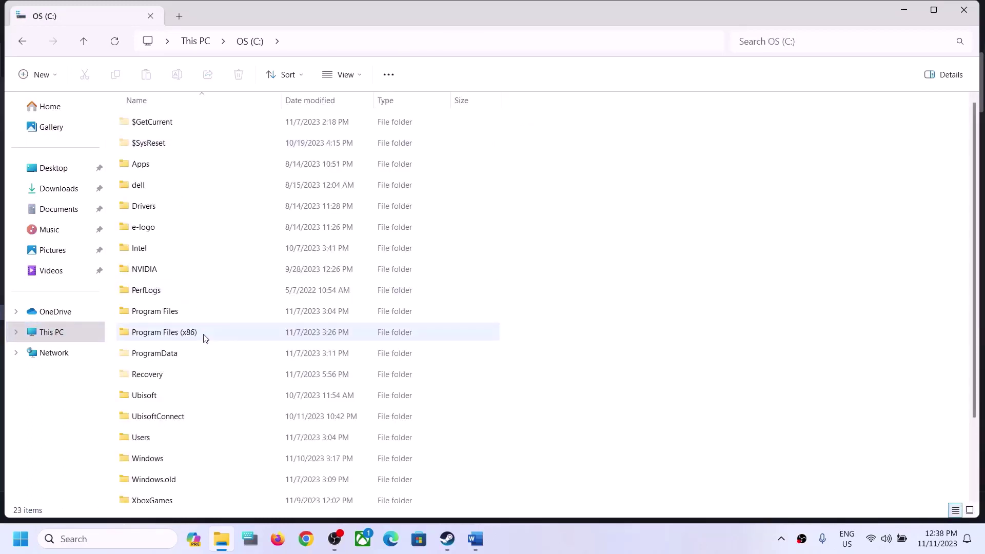
pyautogui.scroll(-1, 205, 338)
pyautogui.doubleClick(193, 283)
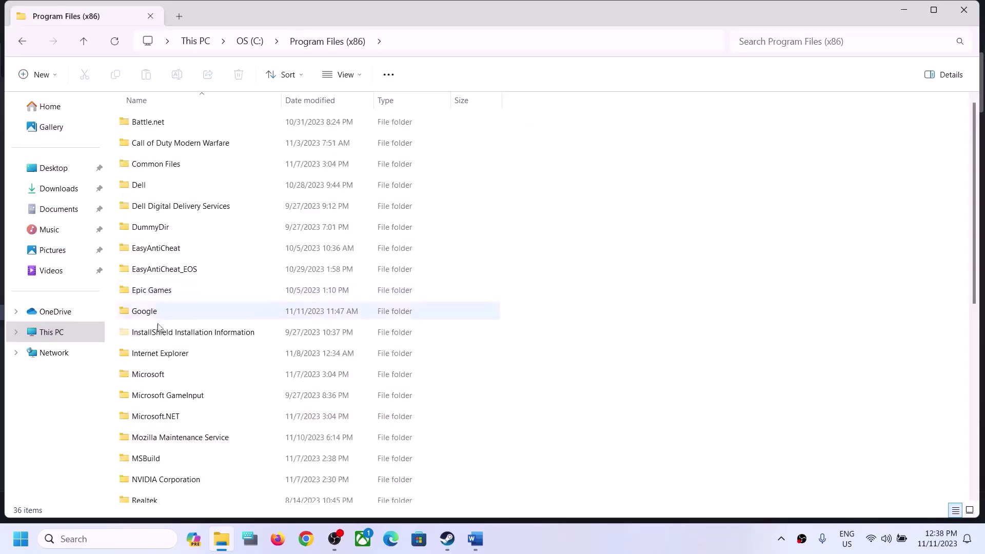
pyautogui.scroll(-2, 158, 333)
pyautogui.click(171, 456)
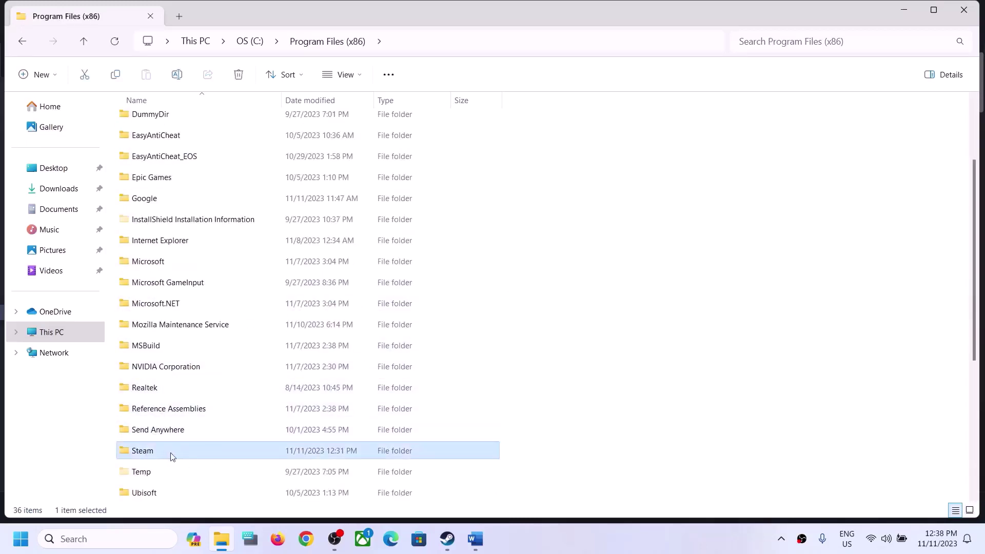
pyautogui.doubleClick(163, 456)
# Open the userdata folder in the Steam directory and go into the account ID folder inside it
pyautogui.scroll(-3, 174, 406)
pyautogui.click(149, 369)
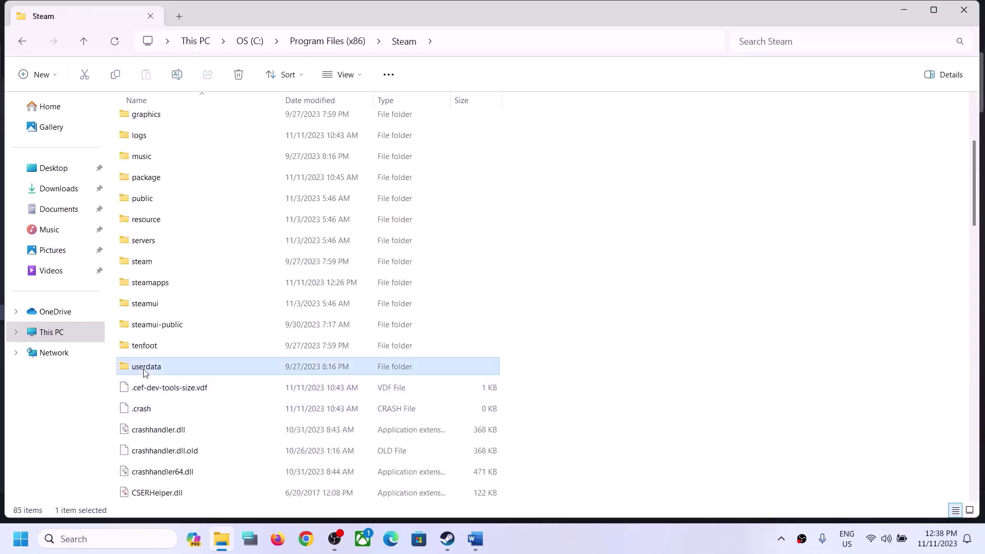
pyautogui.doubleClick(188, 368)
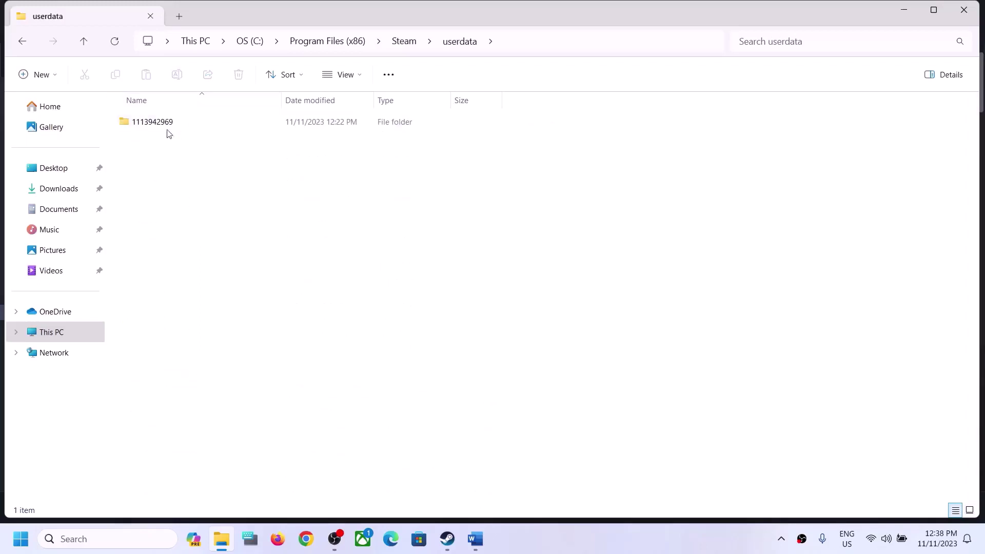
pyautogui.click(166, 128)
pyautogui.doubleClick(166, 128)
# Point out the delete option for the 1337520 save folder without deleting it, and close File Explorer
pyautogui.click(153, 146)
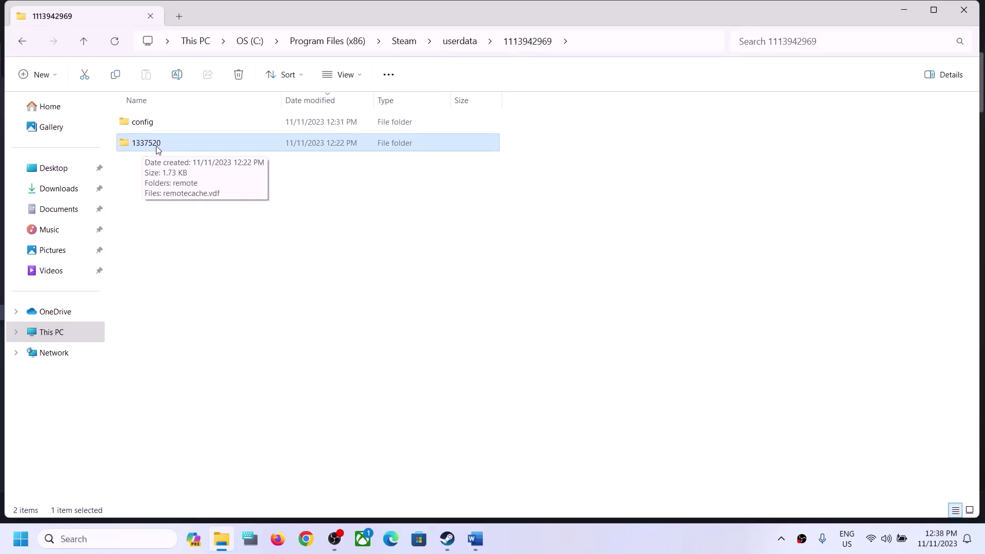
pyautogui.rightClick(158, 148)
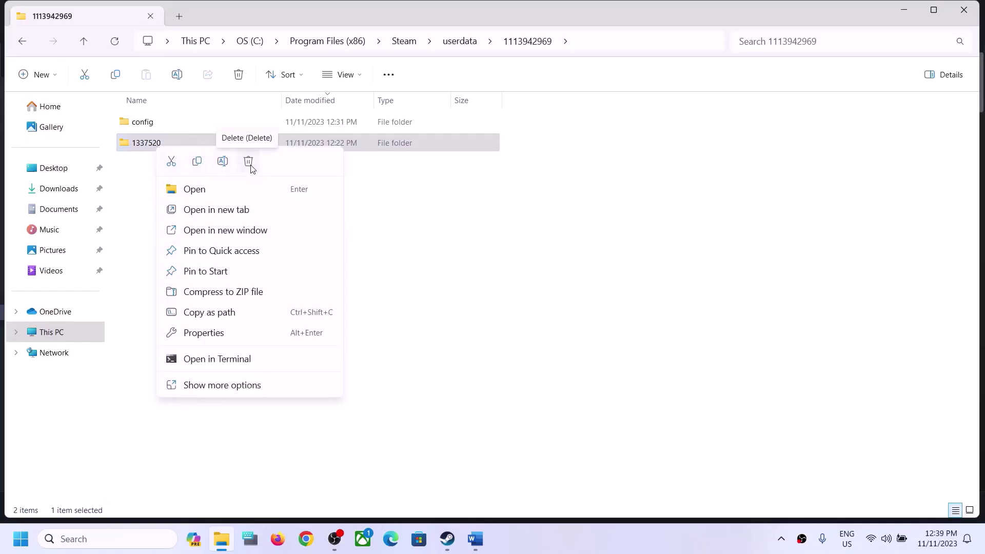
pyautogui.click(471, 264)
pyautogui.click(965, 10)
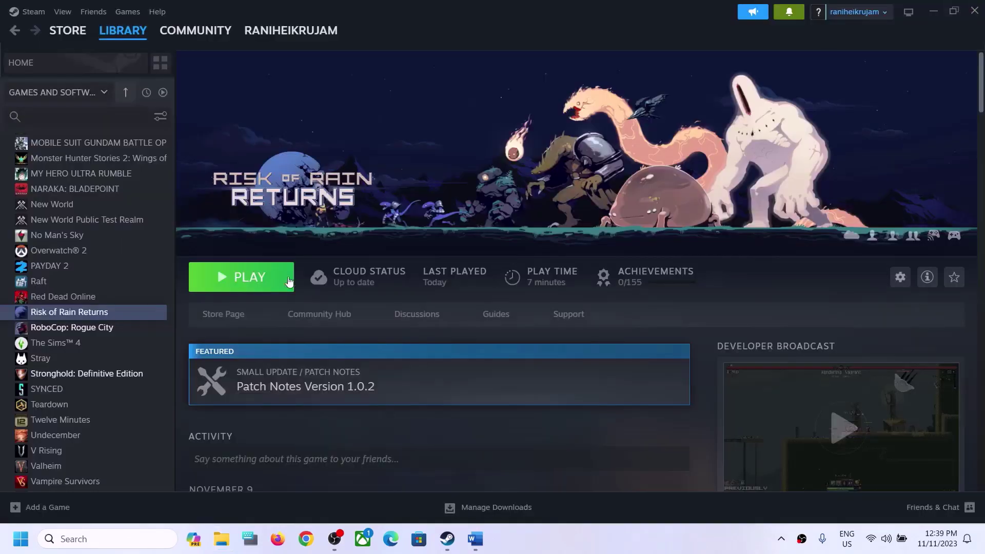
# Check the game's cloud status in Steam, and switch to the Word document to read Step 11 before minimizing it
pyautogui.moveTo(327, 291)
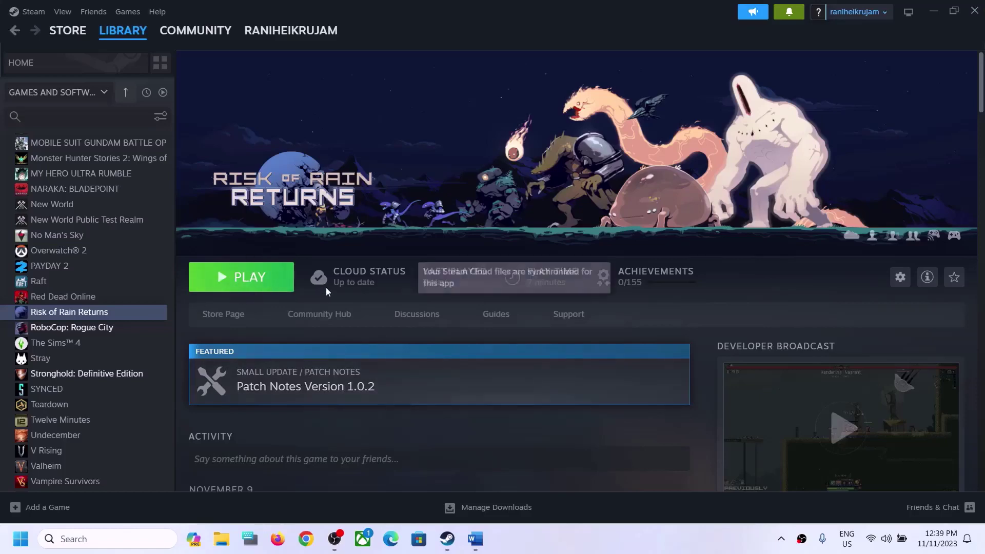
pyautogui.click(475, 539)
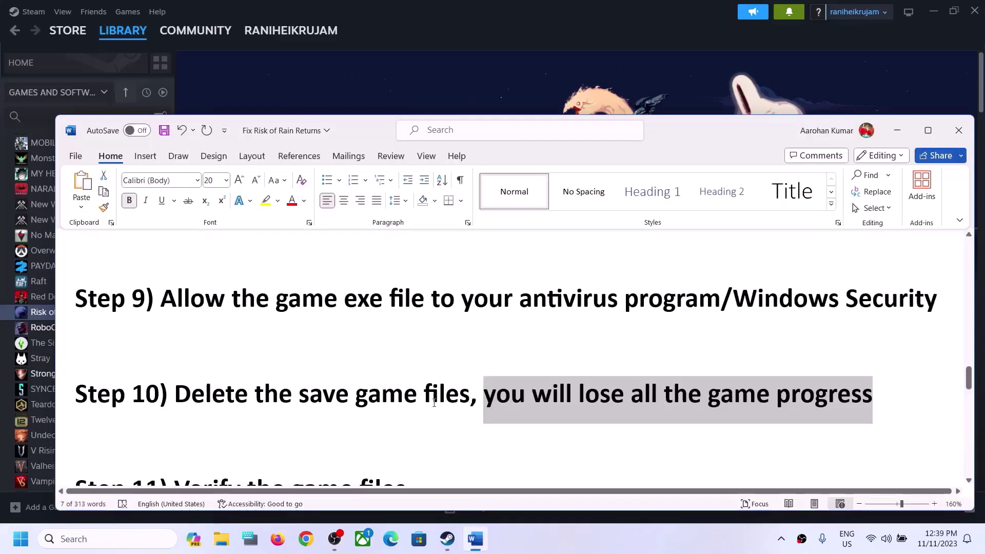
pyautogui.scroll(-3, 378, 348)
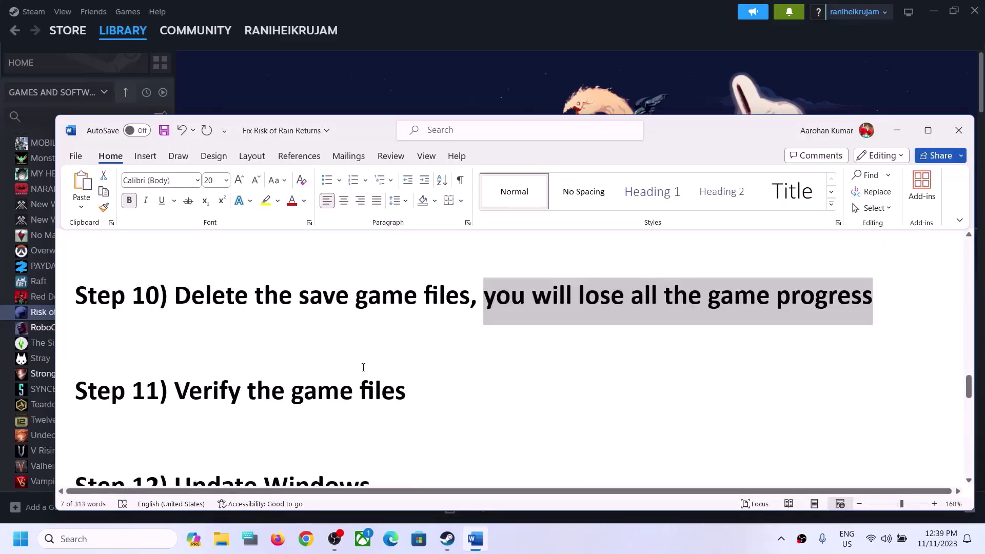
pyautogui.click(897, 132)
# View the option to verify the integrity of game files in the Risk of Rain Returns properties, and close them
pyautogui.rightClick(43, 313)
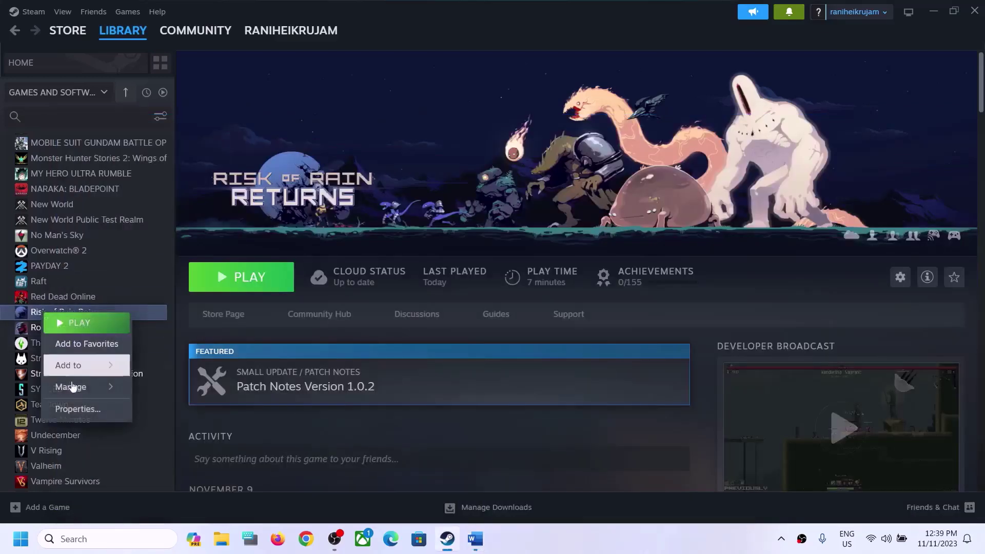
pyautogui.click(77, 409)
pyautogui.click(255, 201)
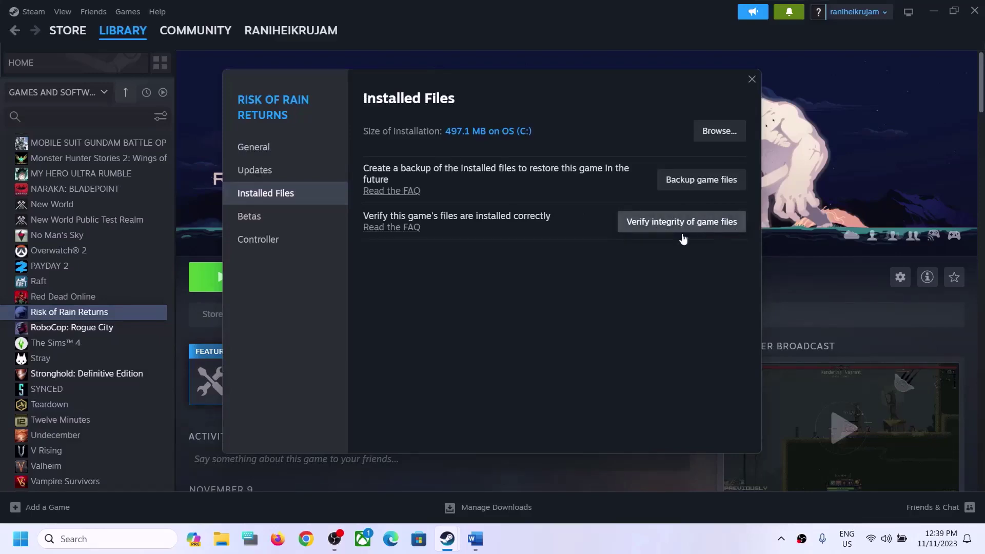
pyautogui.click(751, 79)
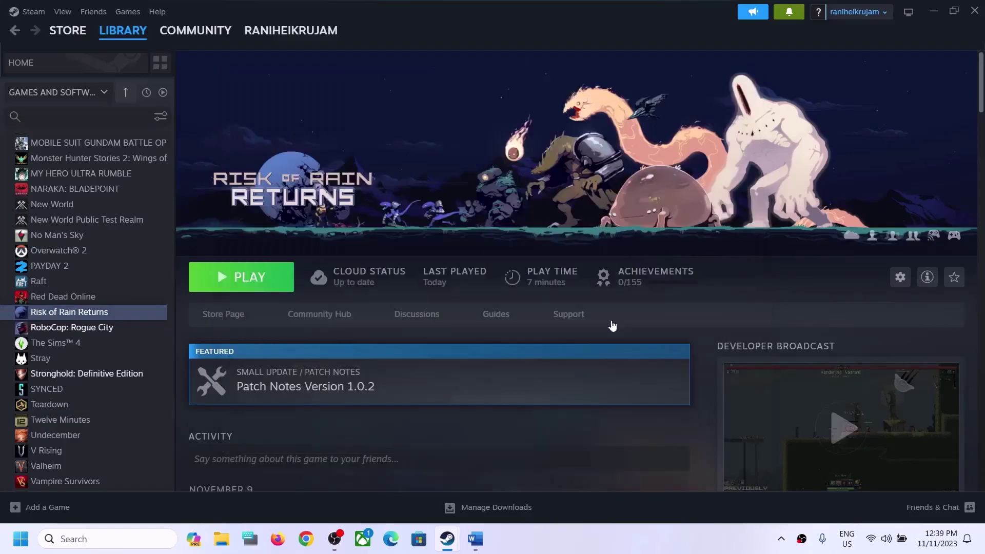
# Switch to the Word document, highlight Step 12 on updating Windows, and minimize it
pyautogui.click(475, 539)
pyautogui.scroll(-2, 278, 353)
pyautogui.moveTo(164, 393); pyautogui.dragTo(373, 393)
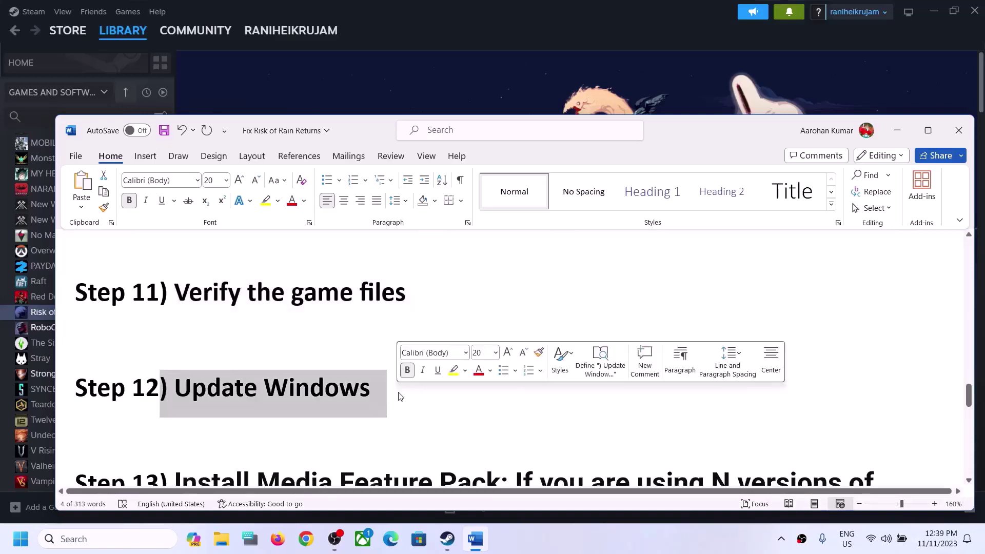
pyautogui.click(899, 131)
# Switch to Windows Settings and check for Windows updates
pyautogui.press('super+i')
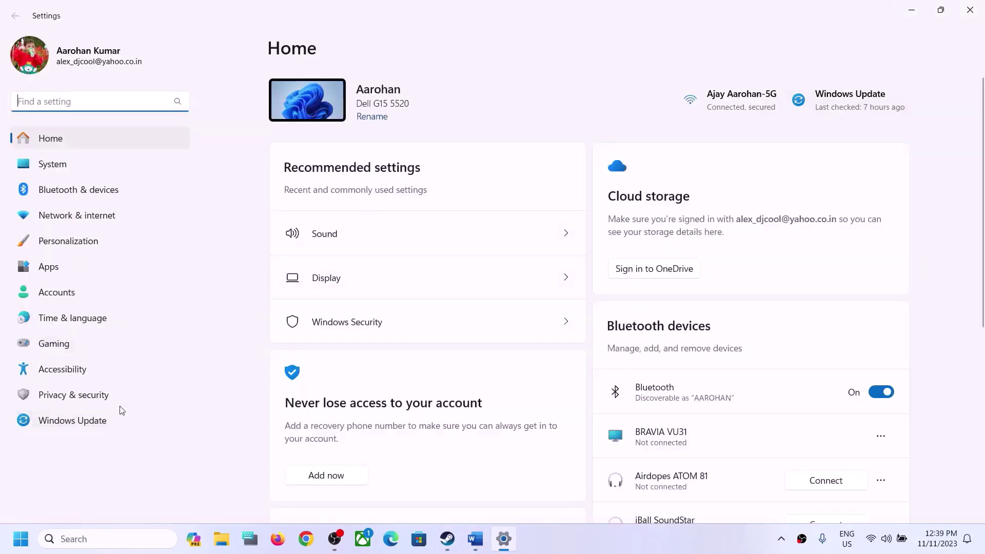
pyautogui.click(114, 400)
pyautogui.click(107, 419)
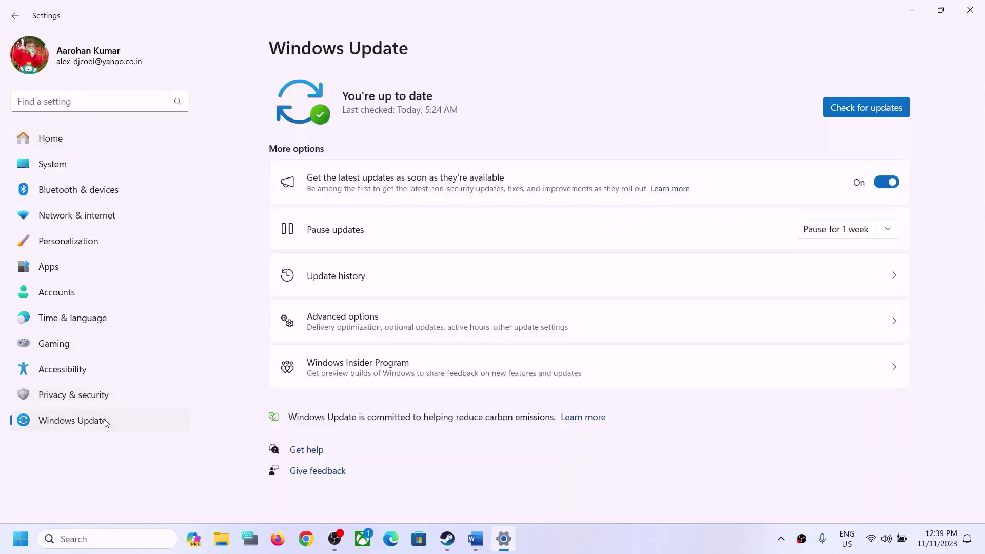
pyautogui.click(898, 105)
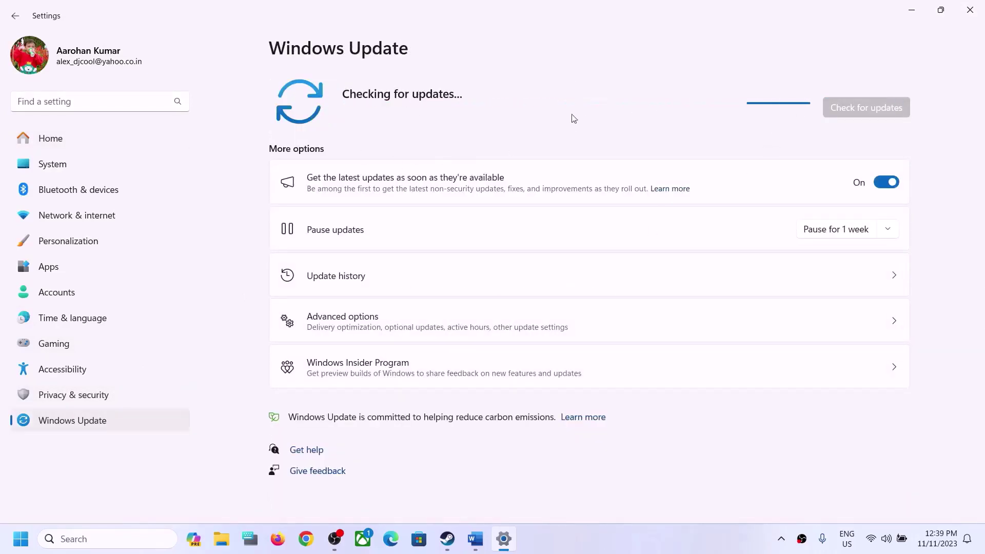
# Show the power options for restarting the computer without choosing one, and switch back to Steam
pyautogui.press('super')
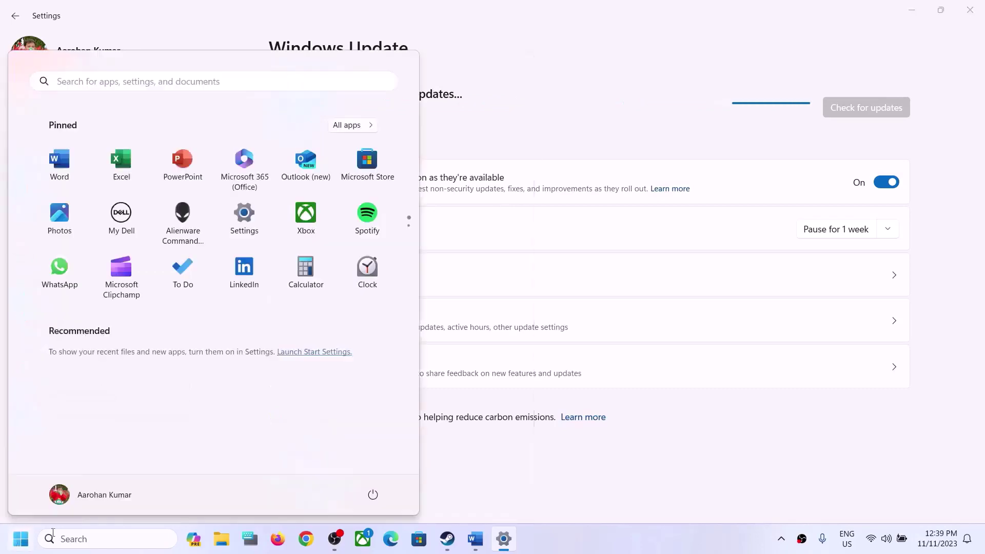
pyautogui.click(373, 495)
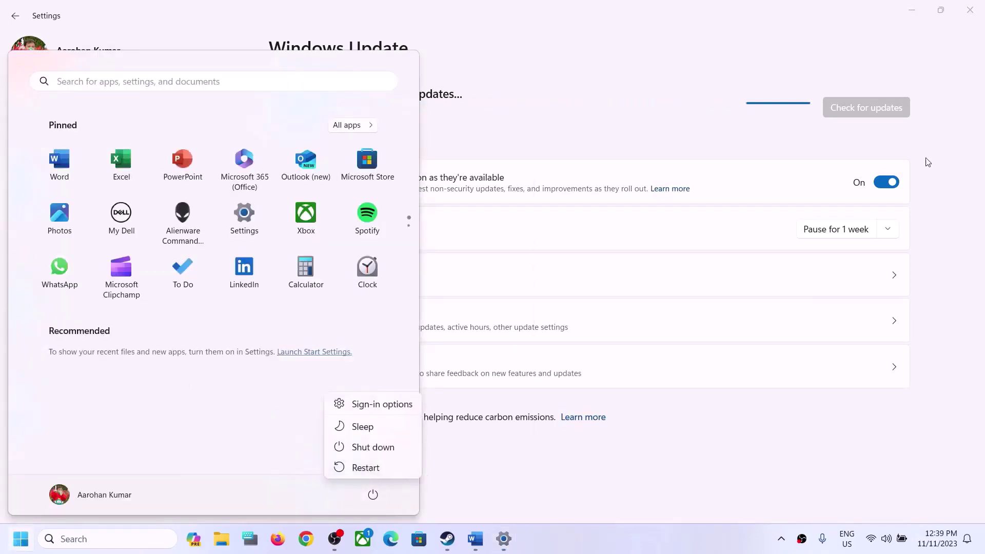
pyautogui.click(448, 539)
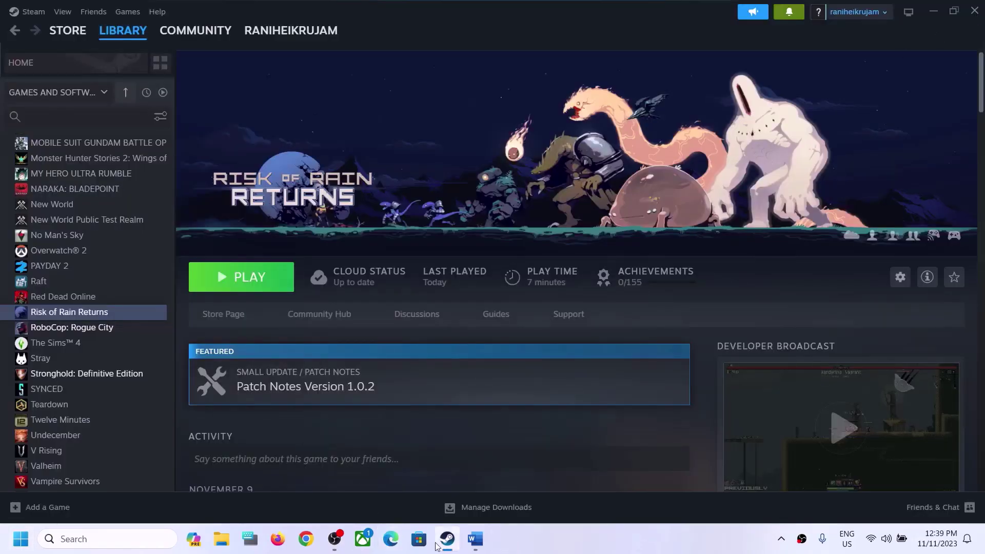
# Switch to the Word document and copy the Microsoft support link for the Media Feature Pack in Step 13
pyautogui.click(475, 539)
pyautogui.scroll(-3, 348, 359)
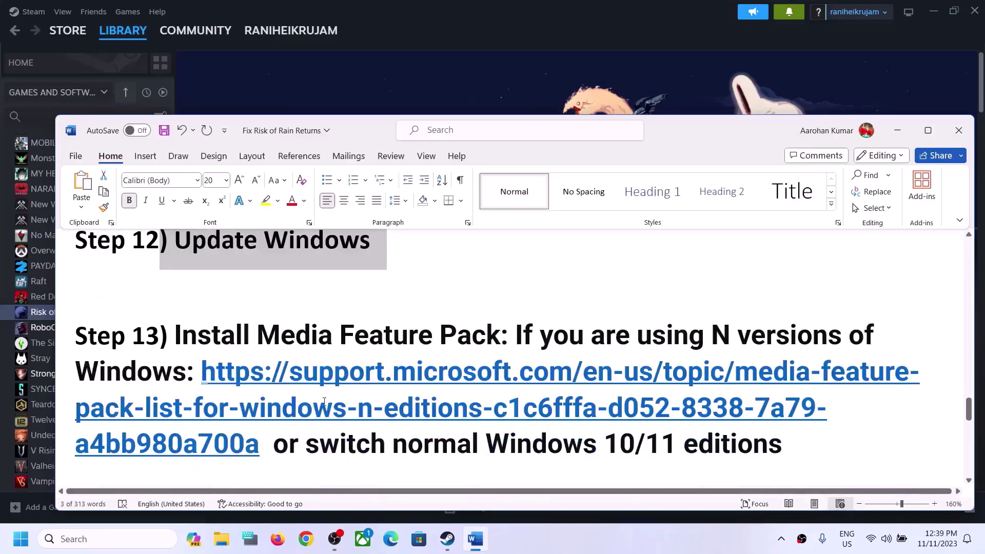
pyautogui.moveTo(272, 444); pyautogui.dragTo(202, 370)
pyautogui.hotkey('ctrl', 'c')
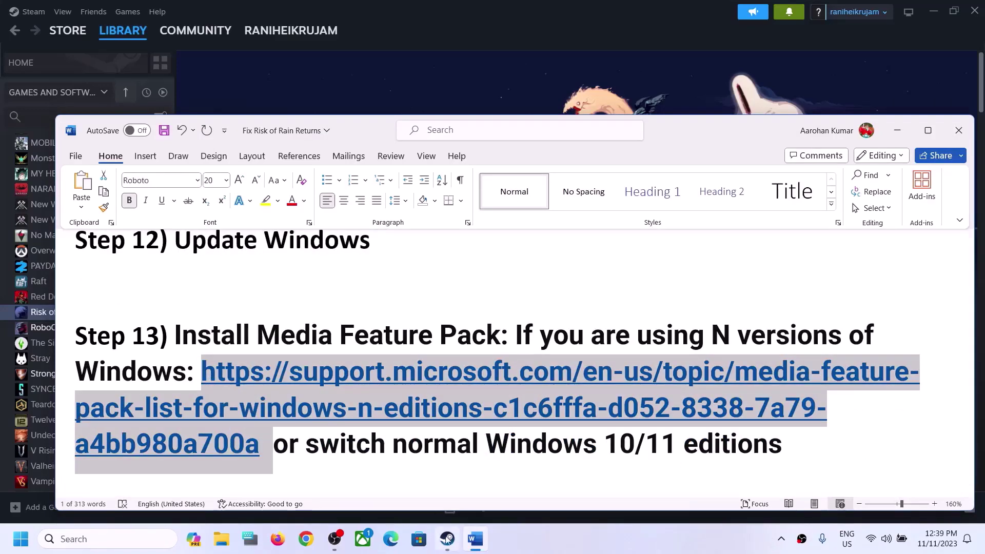
# Switch to Chrome and load the copied Media Feature Pack support link
pyautogui.click(306, 545)
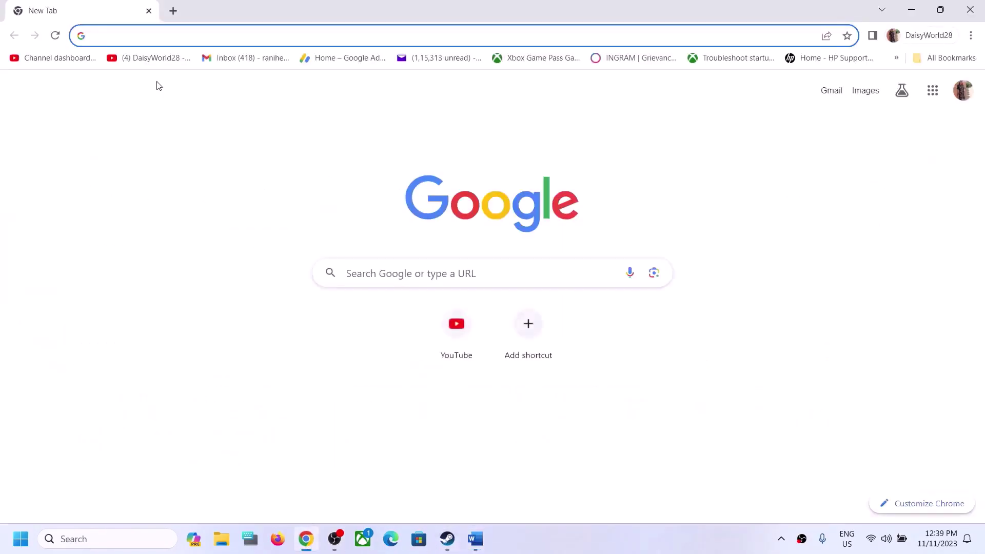
pyautogui.hotkey('ctrl', 'v')
pyautogui.press('Return')
# Return to the Word document, highlight the Step 13 condition about N versions of Windows, and switch back to Chrome
pyautogui.hotkey('alt', 'Tab')
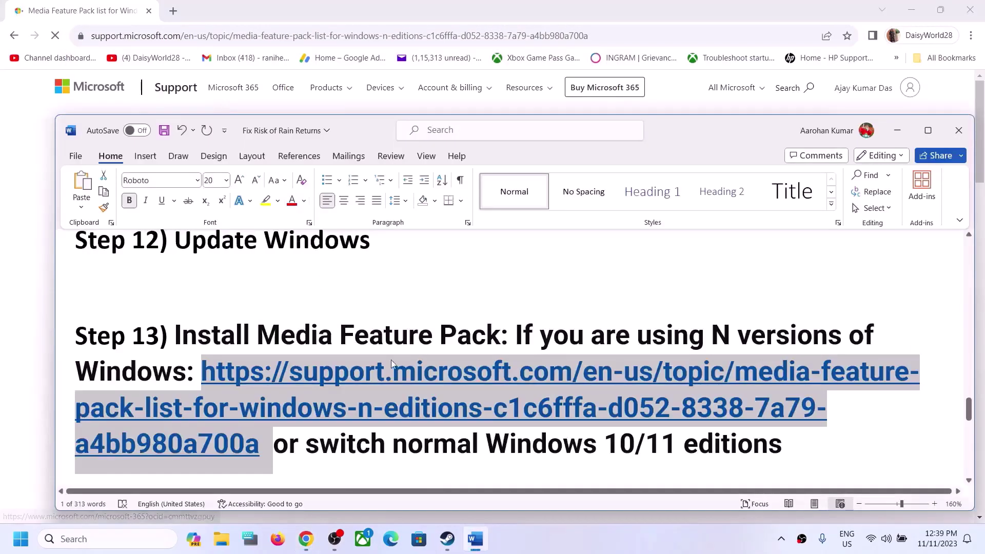
pyautogui.moveTo(517, 335); pyautogui.dragTo(185, 370)
pyautogui.hotkey('alt', 'Tab')
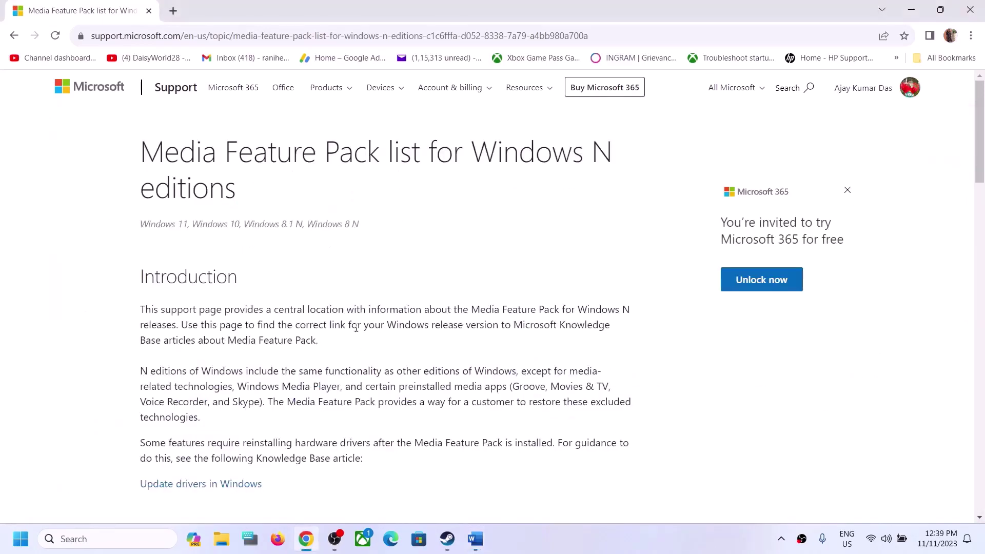
# Highlight the Media Feature Pack list title on the support page and the Windows 11 N label in its notes
pyautogui.moveTo(154, 159); pyautogui.dragTo(475, 154)
pyautogui.scroll(-8, 308, 372)
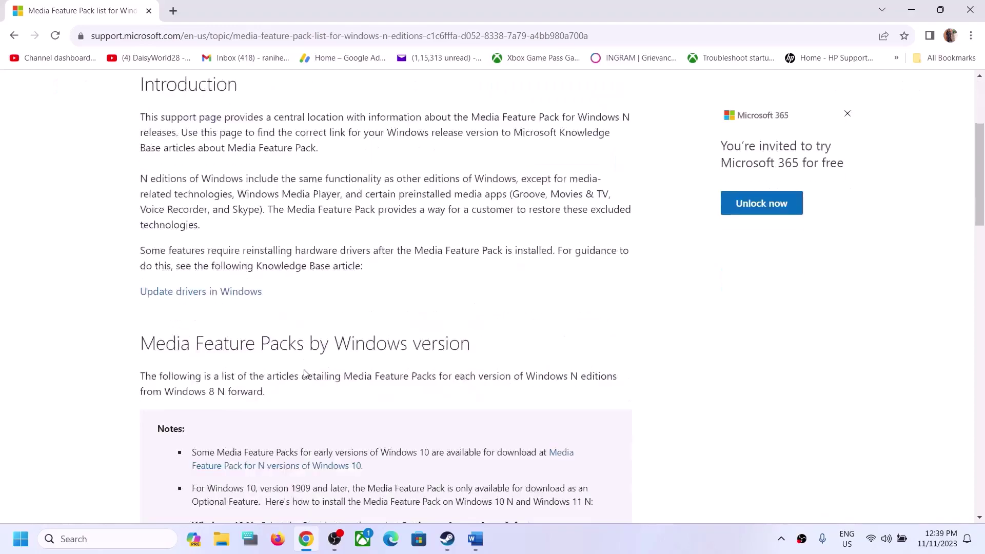
pyautogui.moveTo(201, 323); pyautogui.dragTo(253, 321)
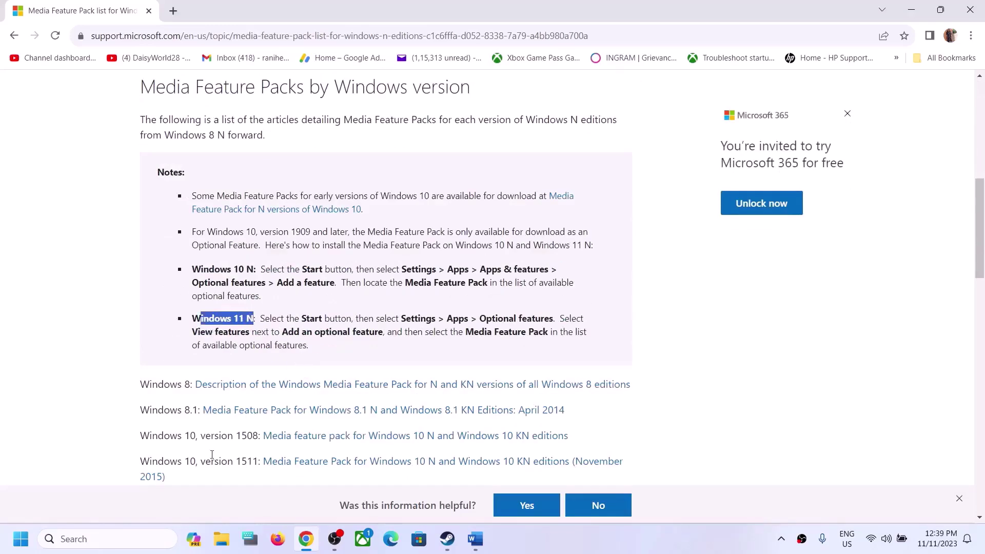
# Open Optional features in Windows Settings, search the features available to add for "media feature pack", and cancel the dialog
pyautogui.press('super+i')
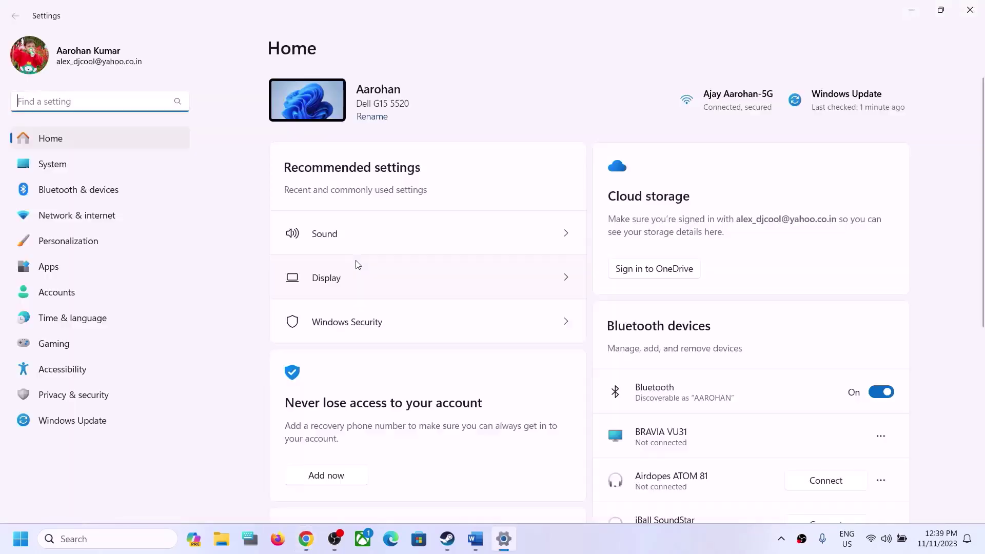
pyautogui.click(104, 264)
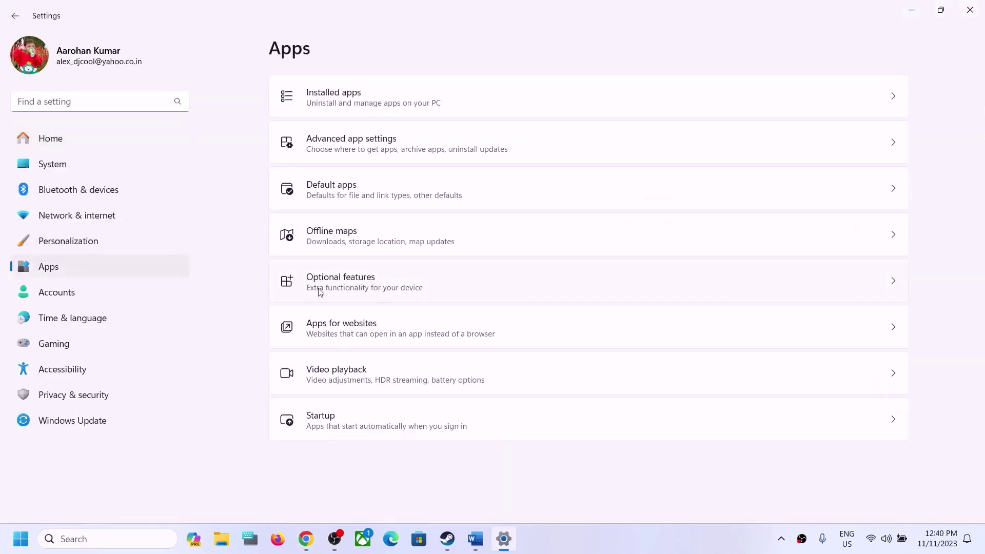
pyautogui.click(357, 289)
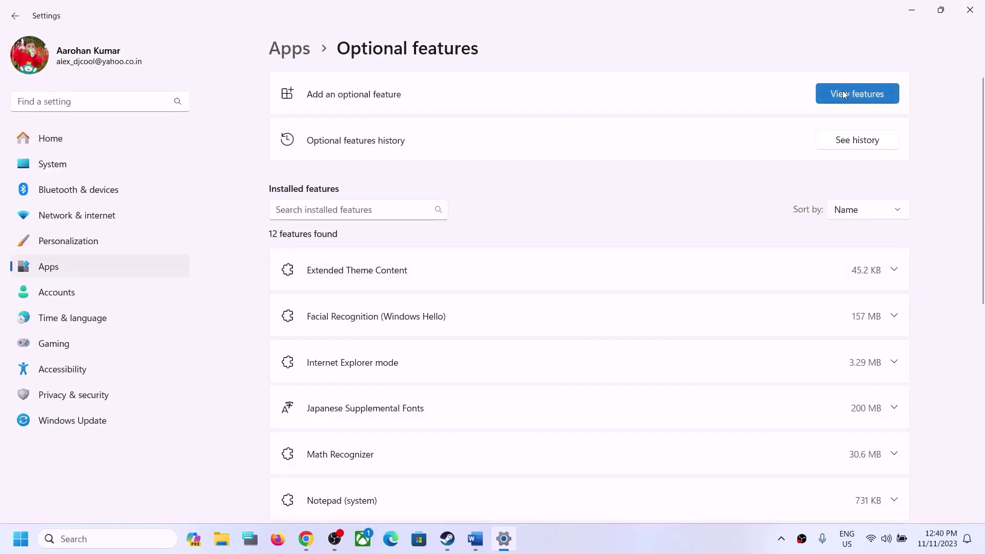
pyautogui.click(843, 90)
pyautogui.write('media feature pack')
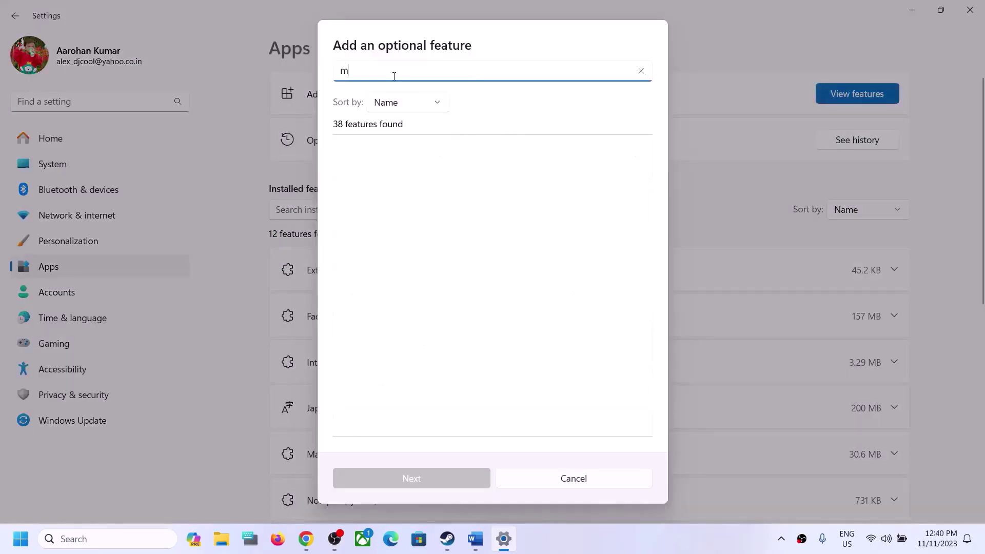
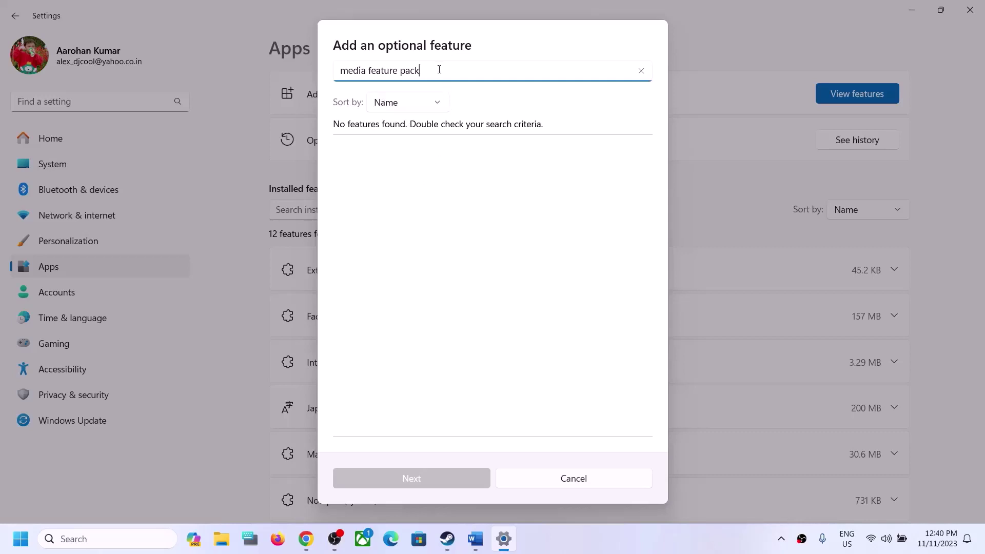
pyautogui.moveTo(439, 69); pyautogui.dragTo(309, 69)
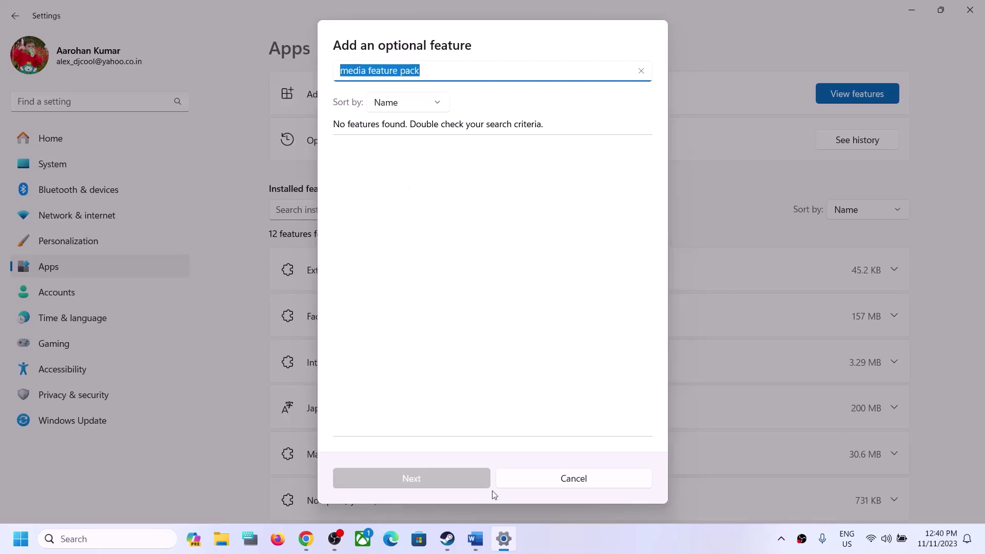
pyautogui.click(607, 487)
# Show the PC's power options without restarting, and switch to the Word document
pyautogui.click(21, 538)
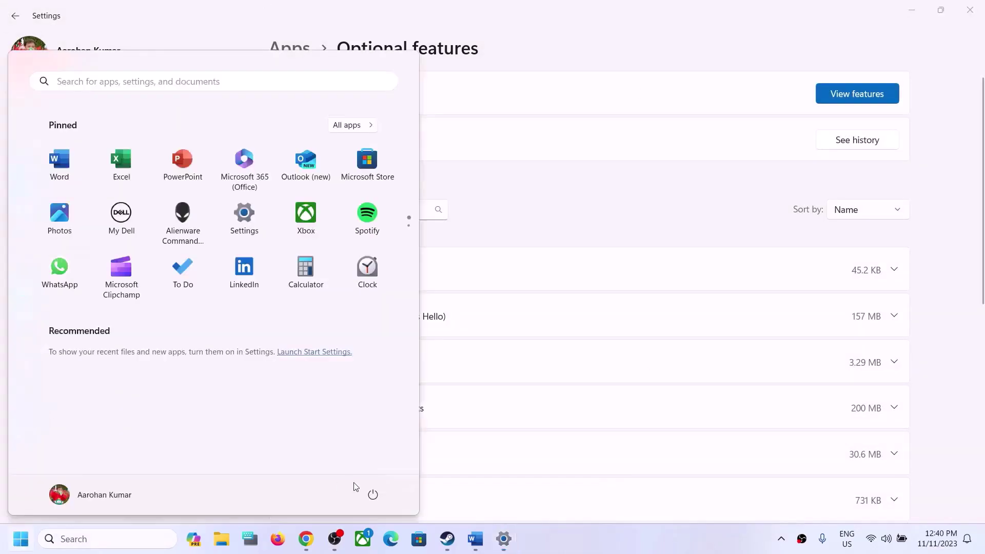
pyautogui.click(374, 494)
pyautogui.click(428, 479)
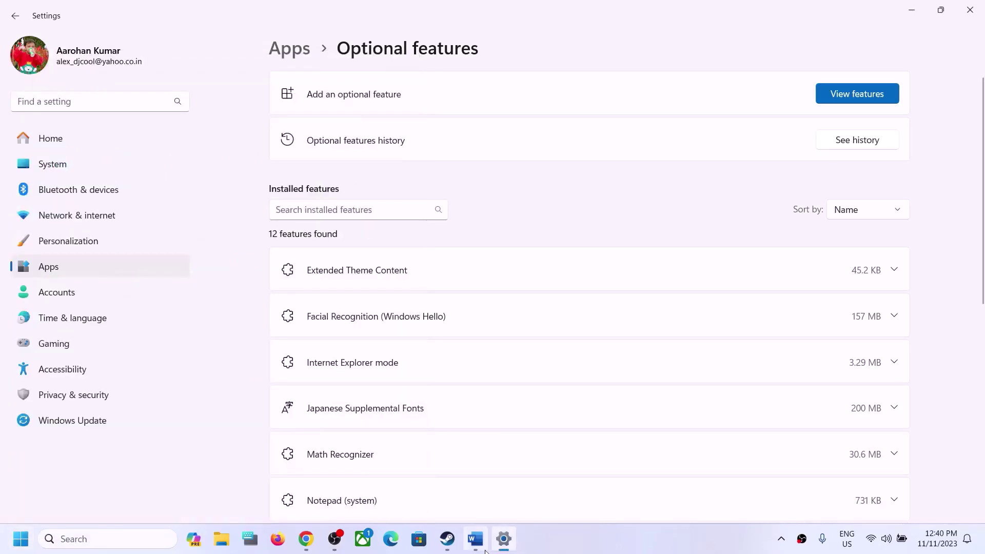
pyautogui.click(476, 539)
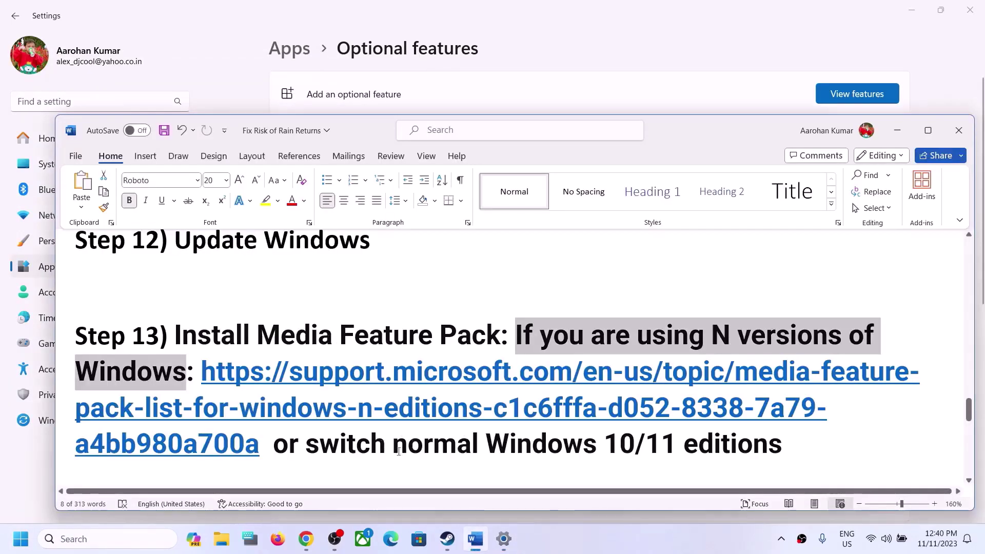
# Switch to Chrome and highlight the Windows 10 N instructions for adding the Media Feature Pack as an optional feature
pyautogui.click(307, 539)
pyautogui.moveTo(203, 272); pyautogui.dragTo(251, 271)
pyautogui.moveTo(401, 271); pyautogui.dragTo(527, 270)
pyautogui.moveTo(193, 283); pyautogui.dragTo(331, 284)
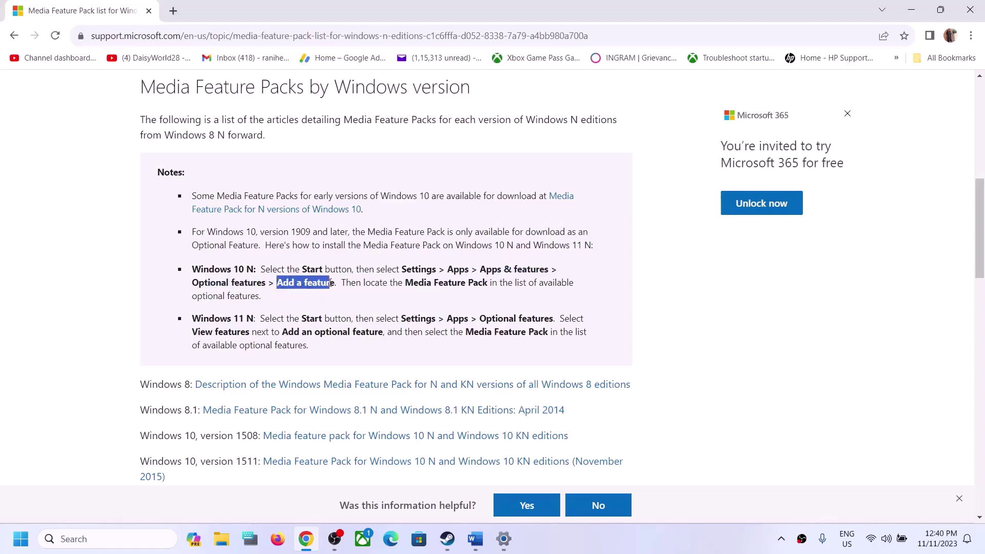
pyautogui.moveTo(407, 283); pyautogui.dragTo(484, 283)
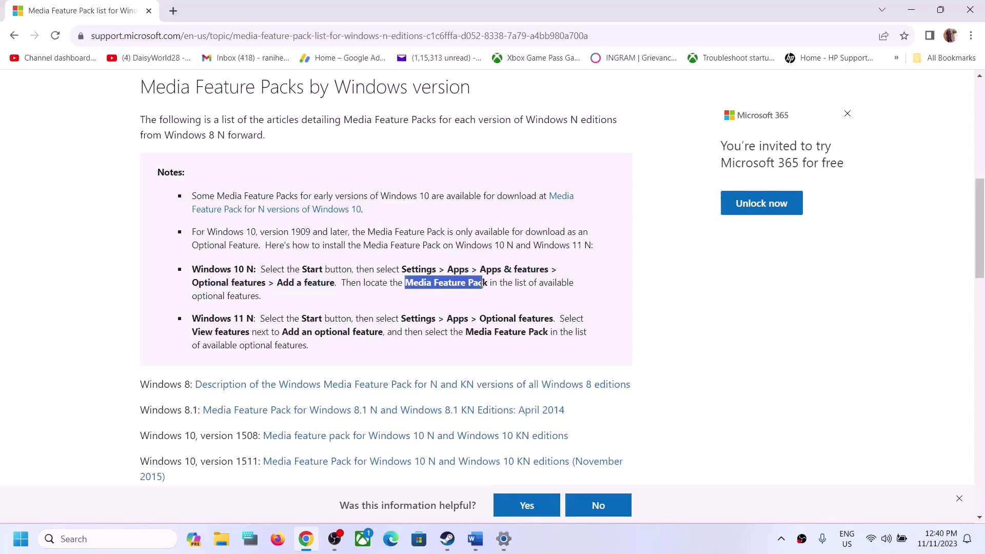
# Show the Restart choice among the PC's power options and dismiss it over the support page
pyautogui.click(20, 539)
pyautogui.click(373, 495)
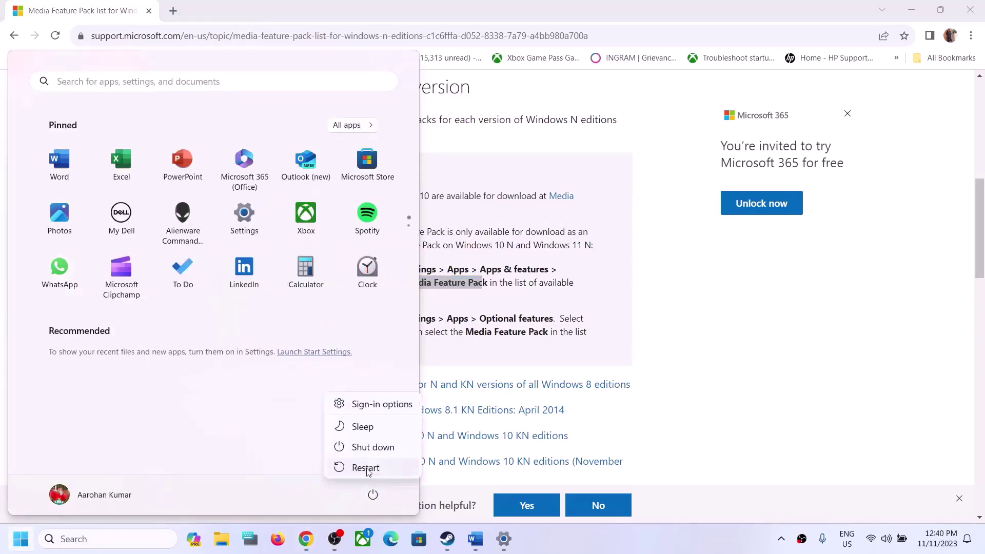
pyautogui.click(779, 385)
# Switch to the Word document and go to Step 14 about increasing the virtual memory
pyautogui.click(475, 539)
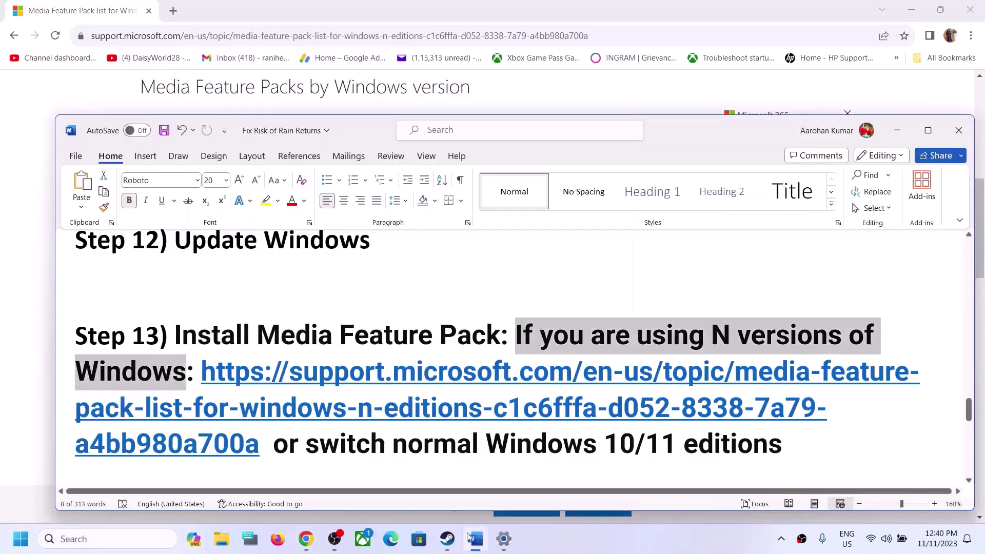
pyautogui.scroll(-2, 307, 356)
pyautogui.scroll(-1, 307, 355)
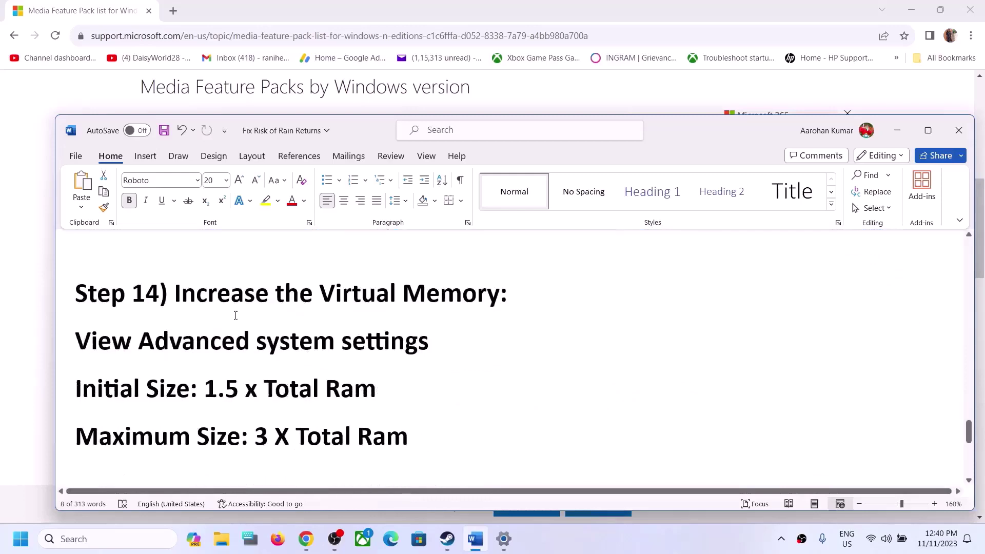
pyautogui.hotkey('shift', 'End')
pyautogui.click(650, 536)
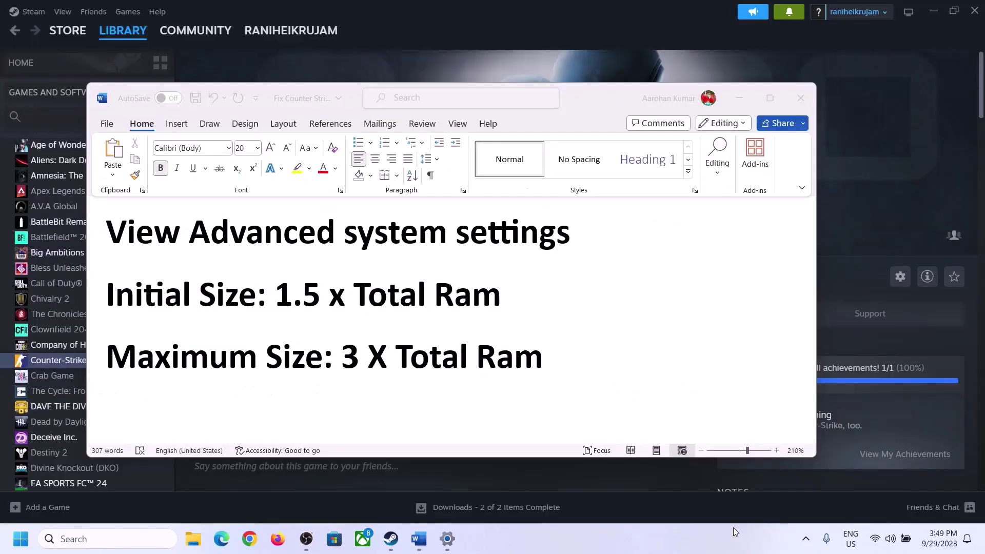
# Copy "View Advanced system settings" from the document, search Windows for it, and open the matching System Properties window
pyautogui.click(183, 230)
pyautogui.moveTo(119, 237); pyautogui.dragTo(537, 250)
pyautogui.hotkey('ctrl', 'c')
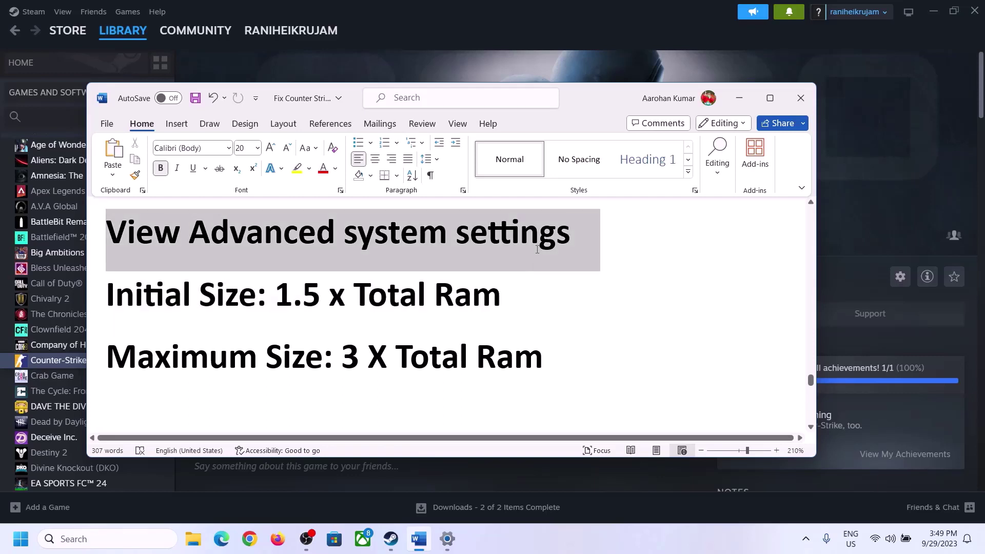
pyautogui.click(117, 539)
pyautogui.hotkey('ctrl', 'v')
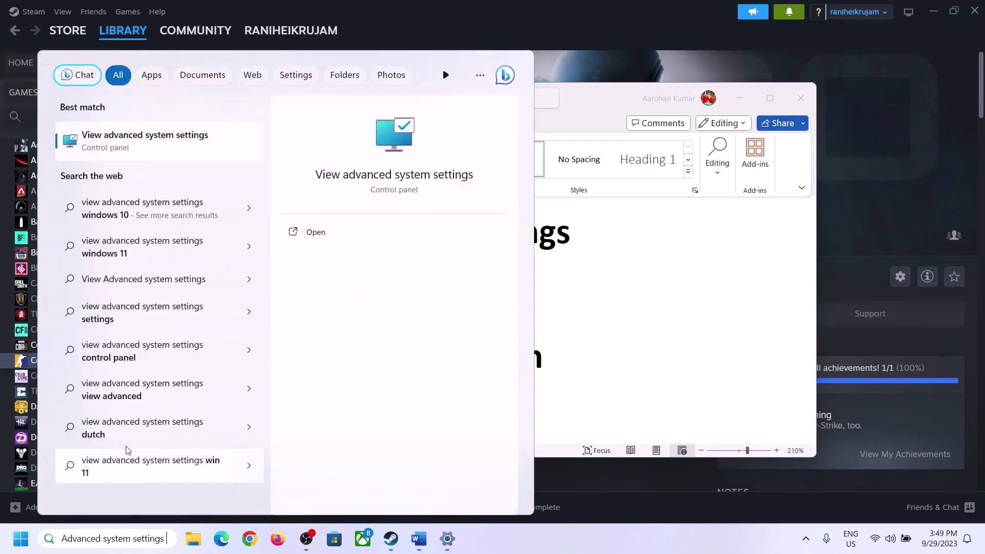
pyautogui.click(138, 150)
pyautogui.moveTo(201, 100); pyautogui.dragTo(440, 178)
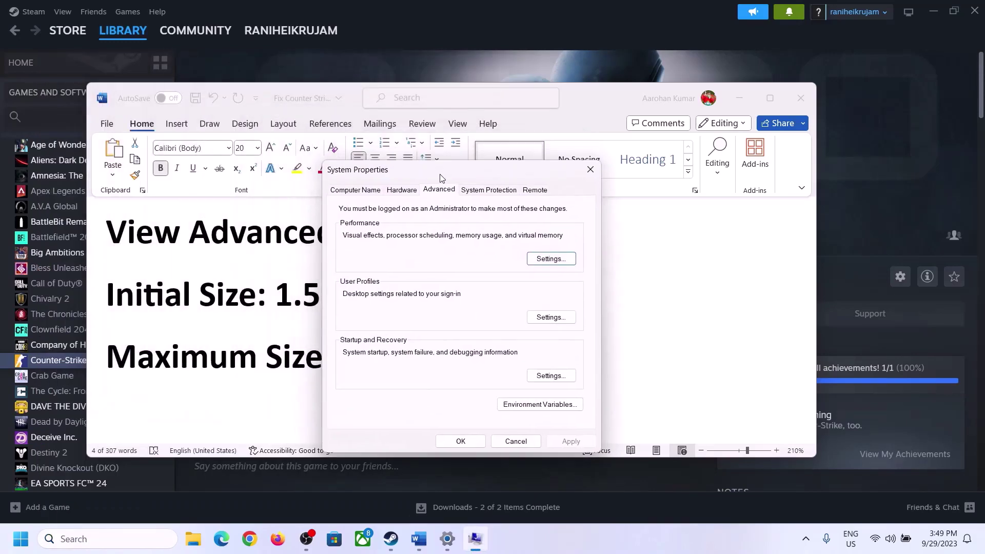
# Open the Virtual Memory settings, turn off automatic paging file management, and choose a custom size for drive C
pyautogui.click(551, 259)
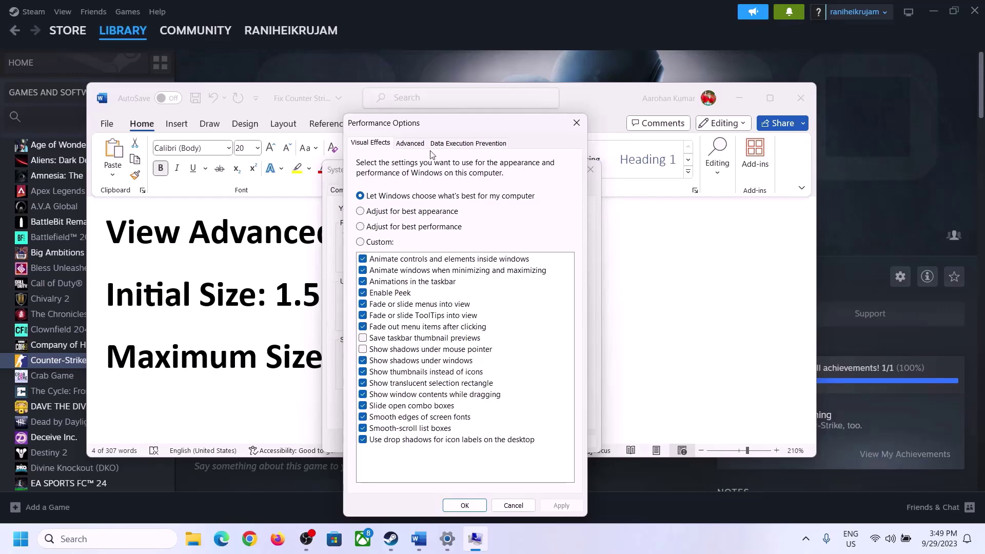
pyautogui.click(410, 144)
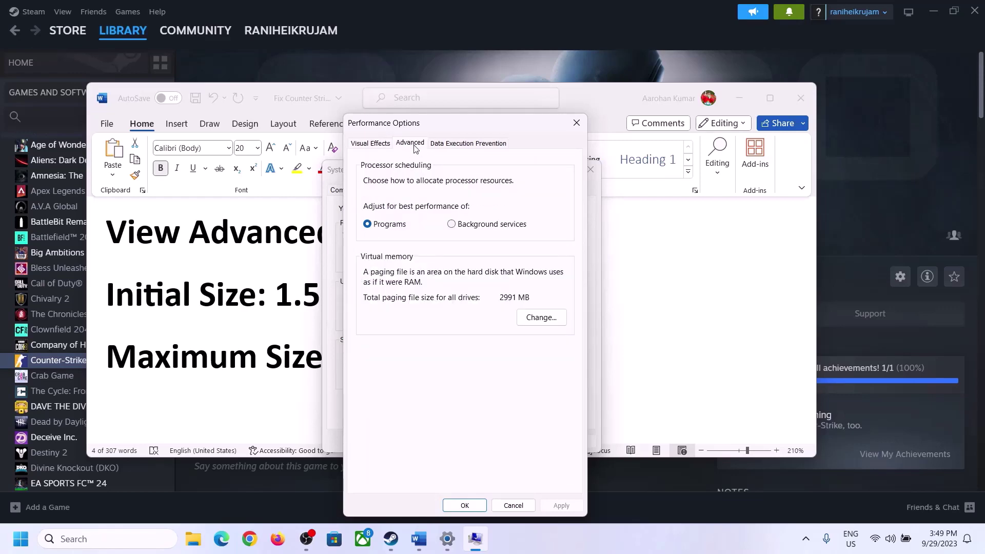
pyautogui.click(543, 318)
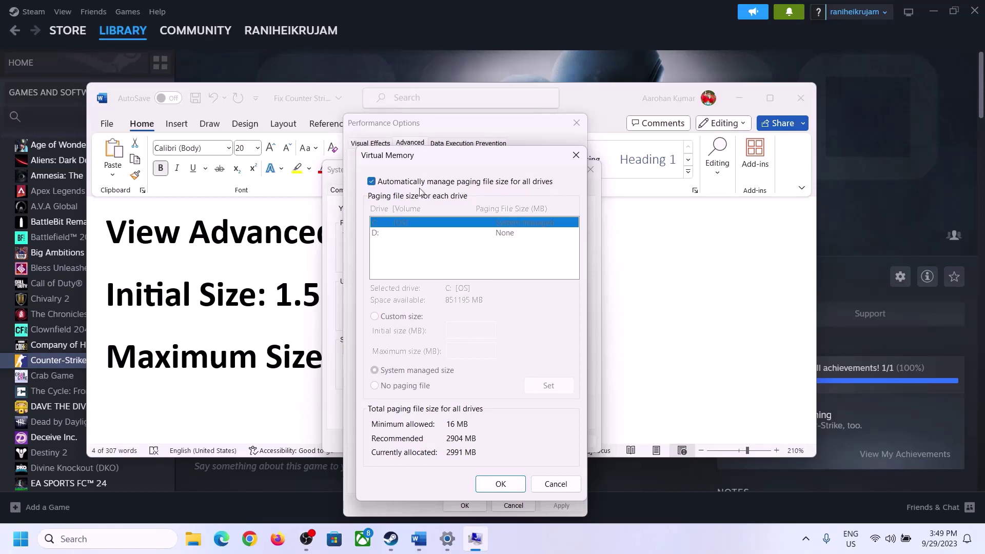
pyautogui.click(372, 182)
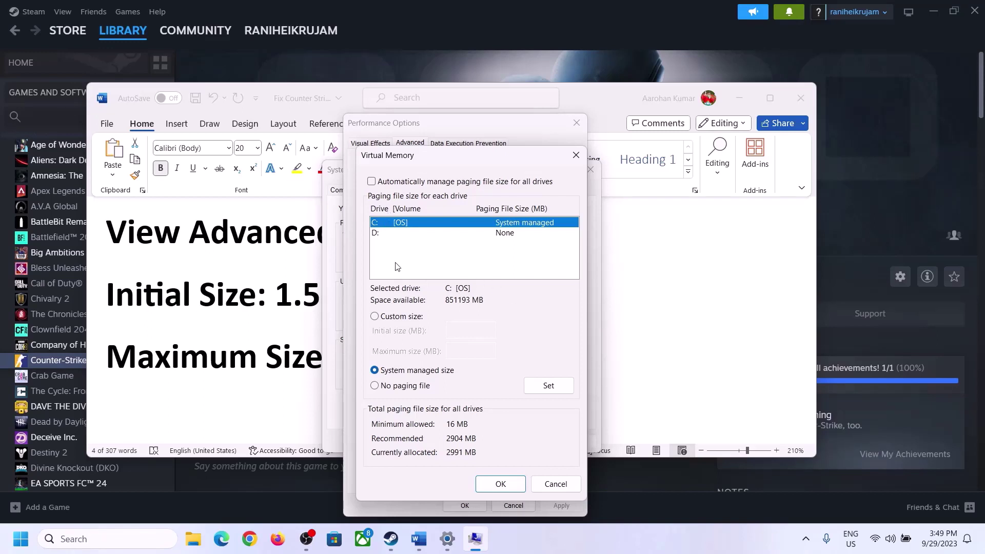
pyautogui.click(375, 317)
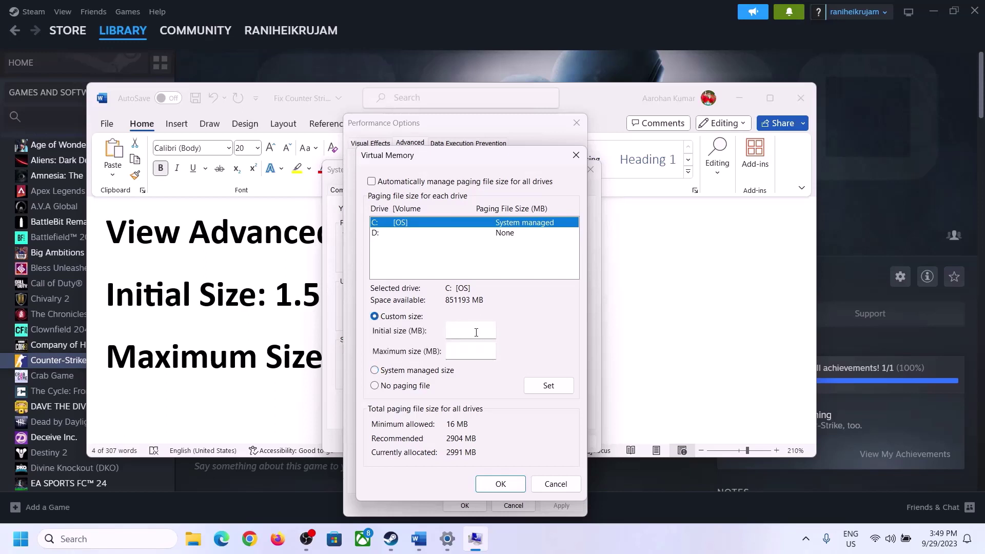
# Highlight the "1.5 x Total Ram" formula in the Word document and the installed RAM figure on the Settings About page
pyautogui.click(273, 309)
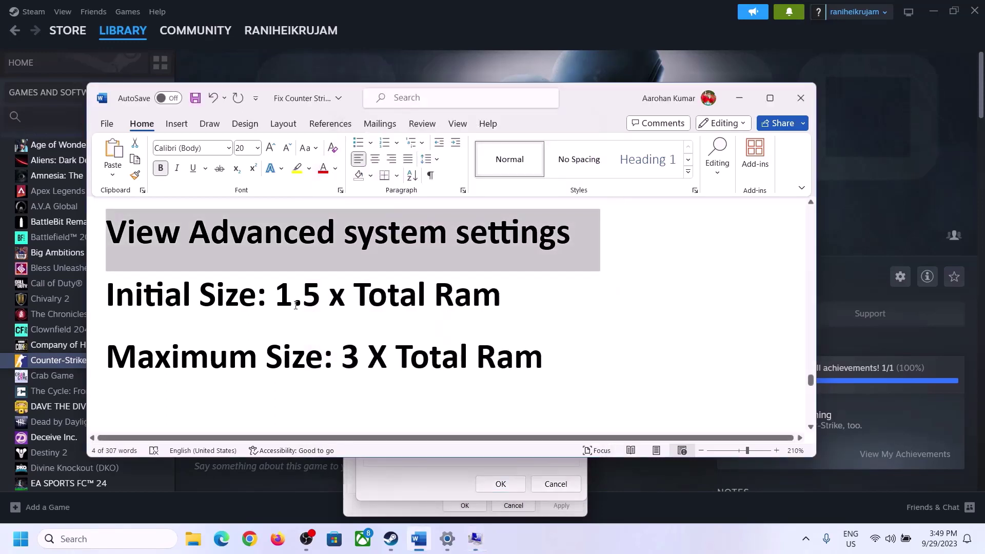
pyautogui.moveTo(296, 295); pyautogui.dragTo(457, 306)
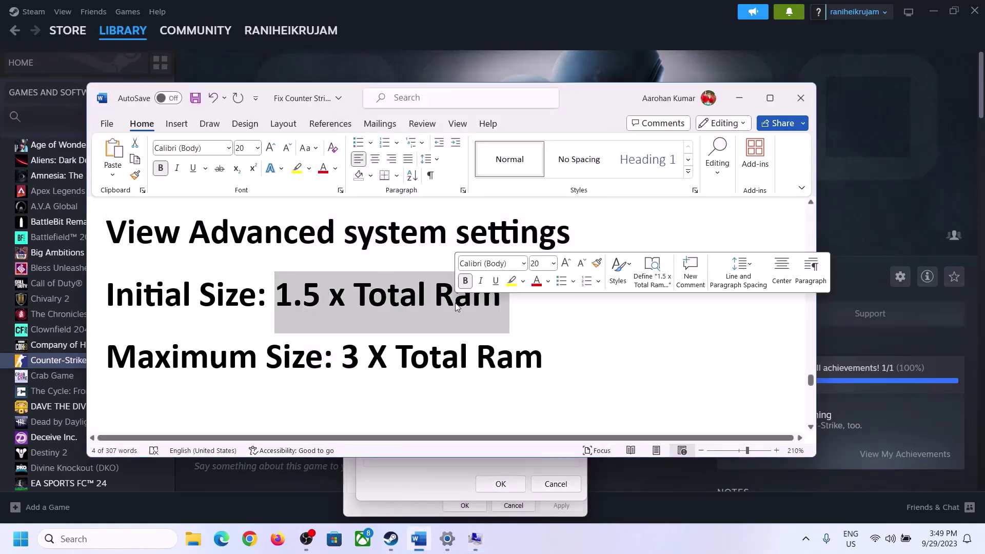
pyautogui.click(448, 542)
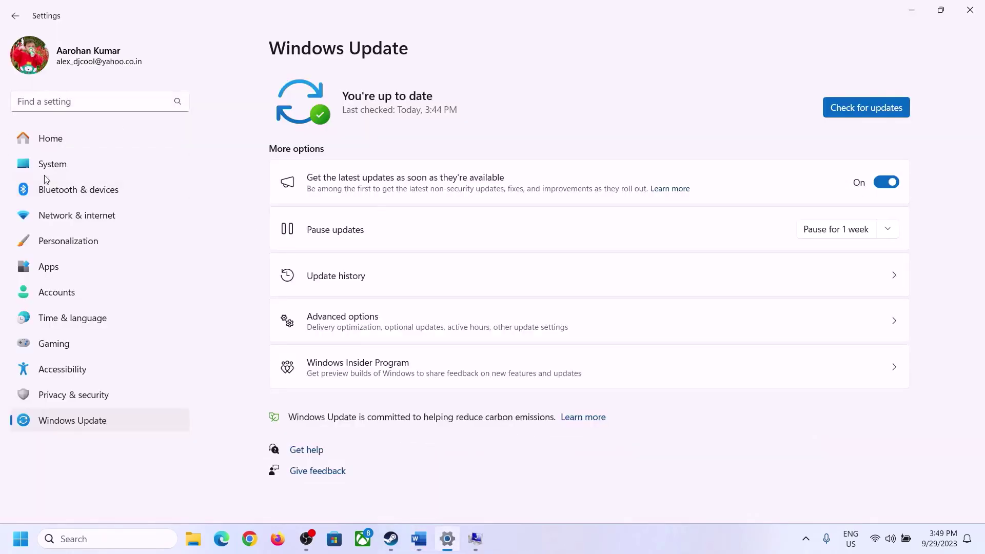
pyautogui.click(45, 167)
pyautogui.scroll(-7, 323, 462)
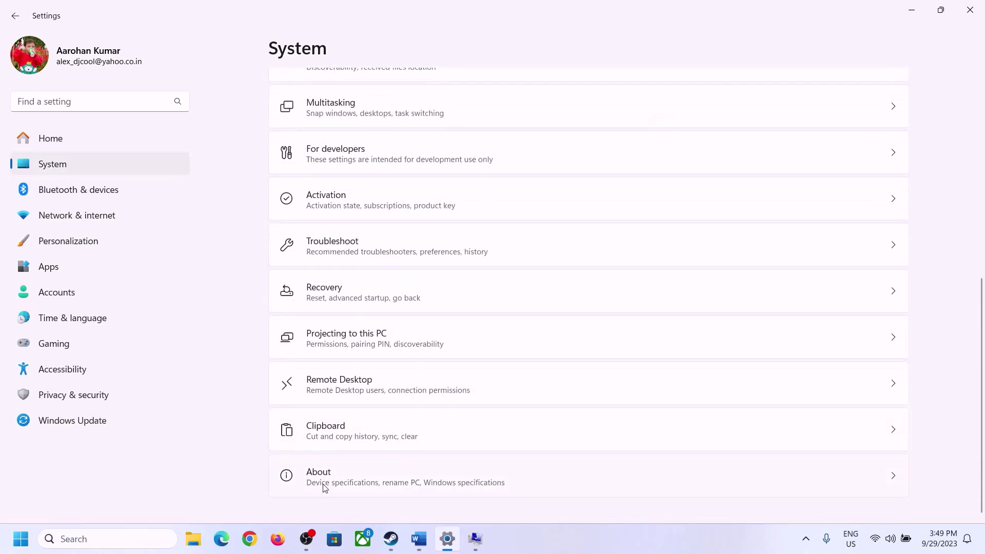
pyautogui.click(324, 483)
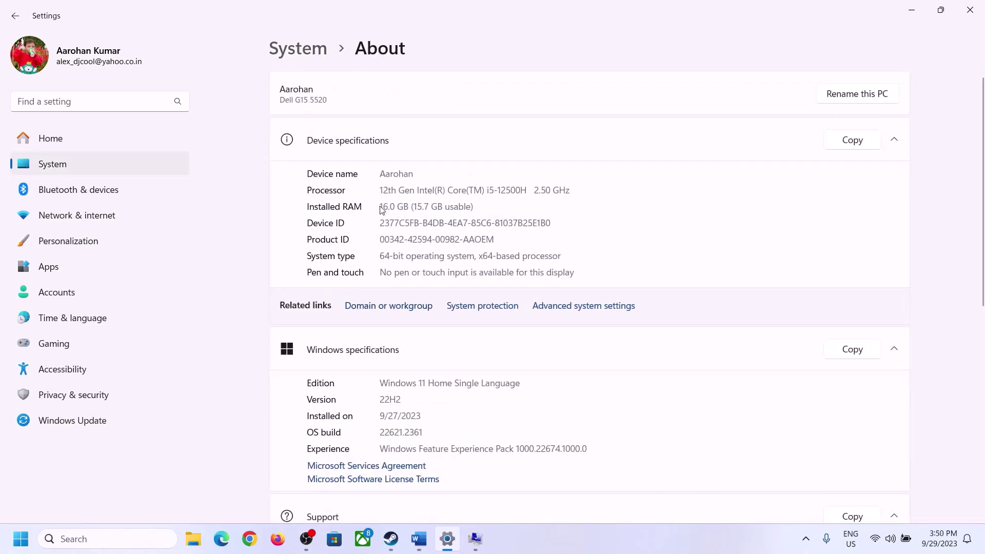
pyautogui.moveTo(387, 206); pyautogui.dragTo(375, 208)
pyautogui.click(397, 208)
pyautogui.moveTo(390, 202); pyautogui.dragTo(375, 201)
# Return to the Virtual Memory dialog, run "calc" to open Calculator, and place it beside the dialog
pyautogui.click(475, 539)
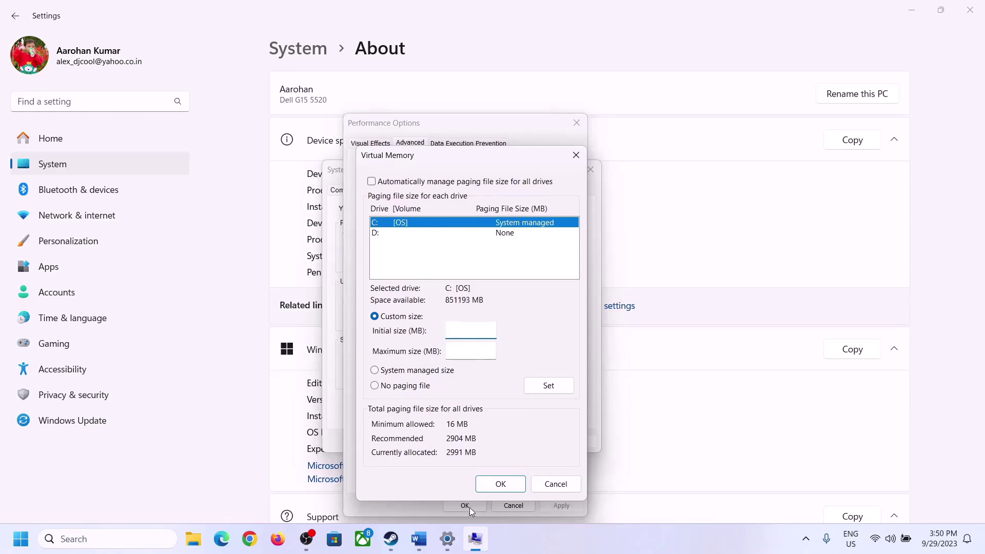
pyautogui.moveTo(447, 538)
pyautogui.moveTo(445, 475)
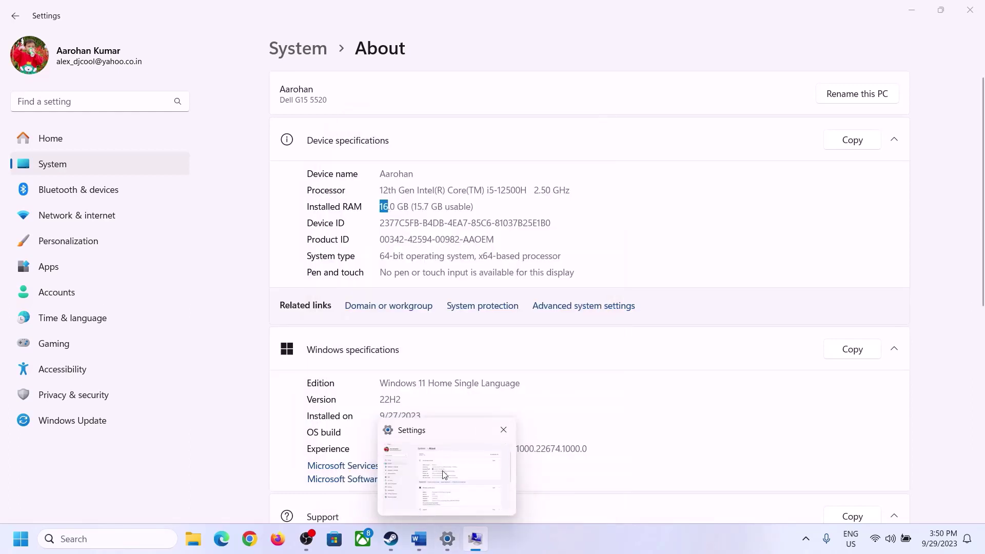
pyautogui.press('super+r')
pyautogui.write('calc')
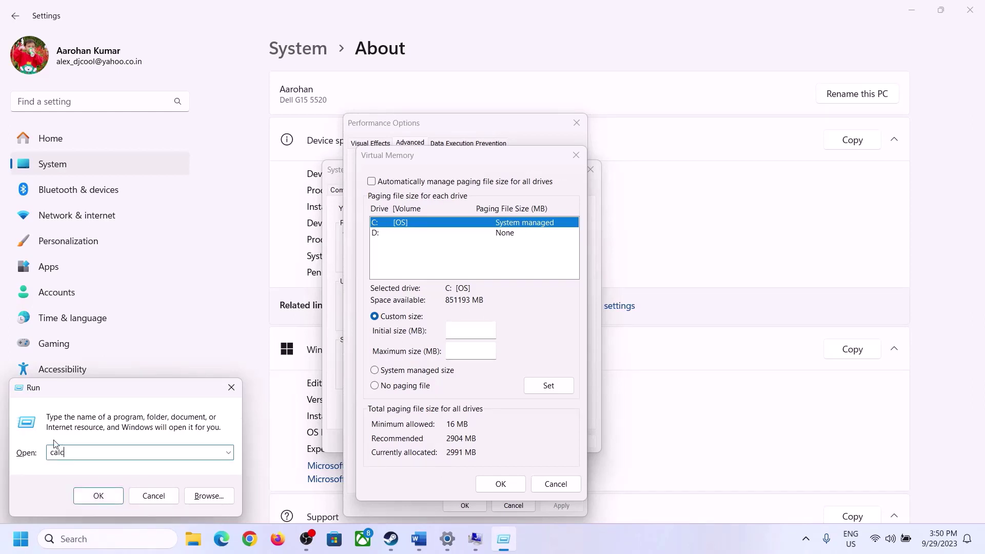
pyautogui.click(99, 495)
pyautogui.moveTo(129, 20); pyautogui.dragTo(725, 170)
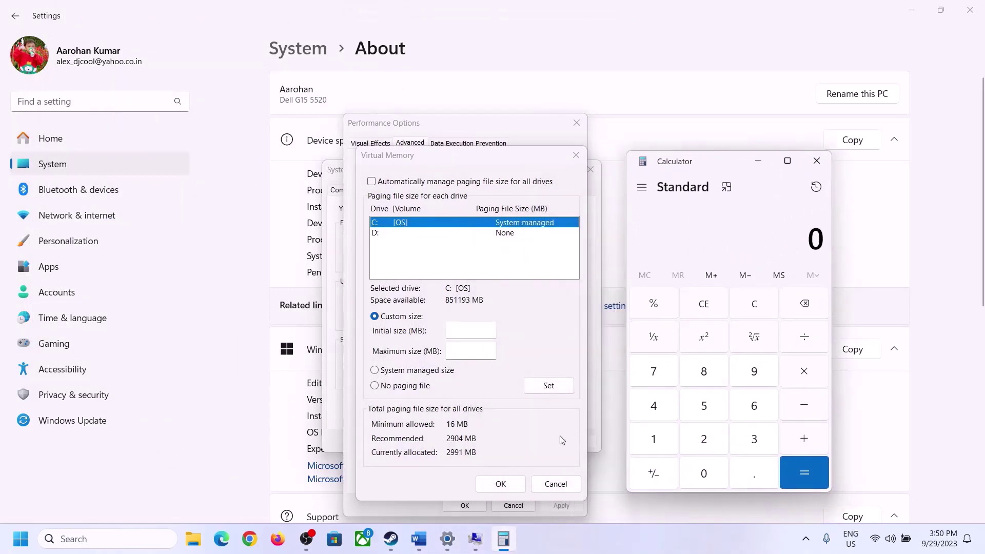
# Bring up the Word document's size formulas with Calculator in front of it
pyautogui.click(419, 545)
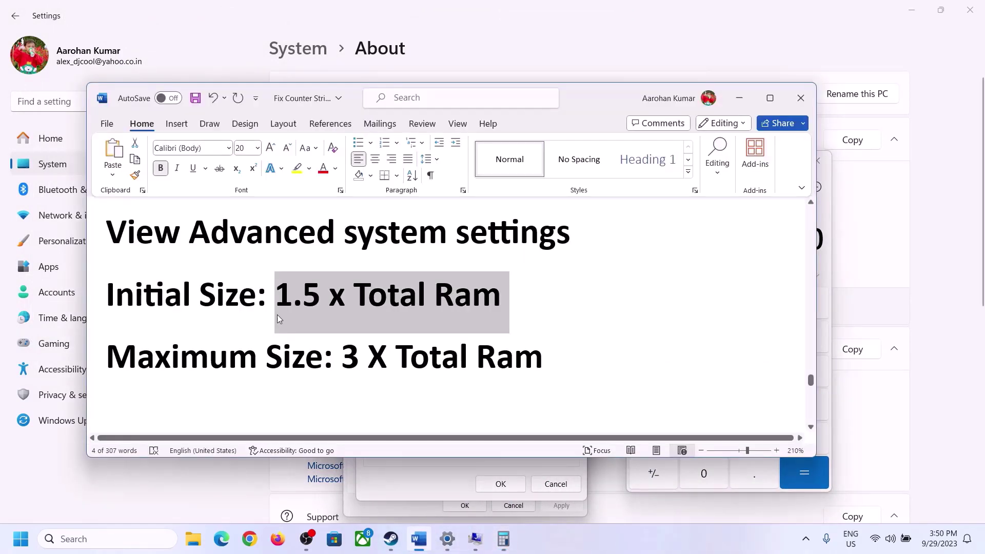
pyautogui.click(515, 539)
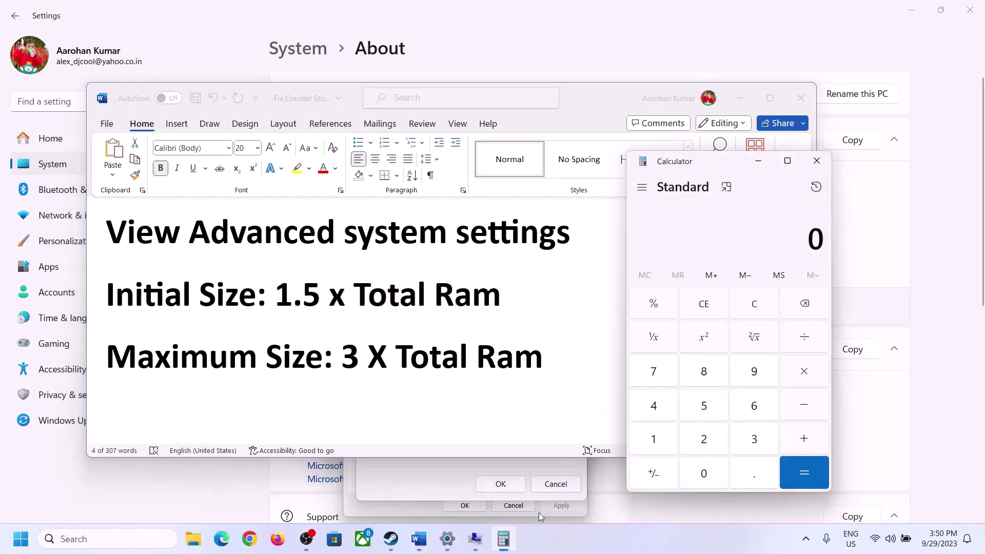
pyautogui.click(654, 439)
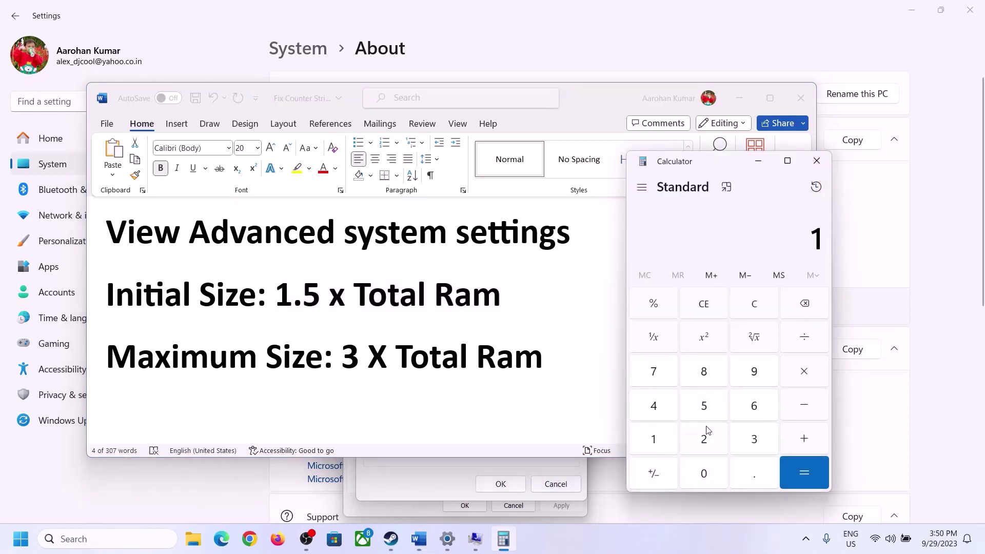
pyautogui.click(751, 411)
pyautogui.click(757, 312)
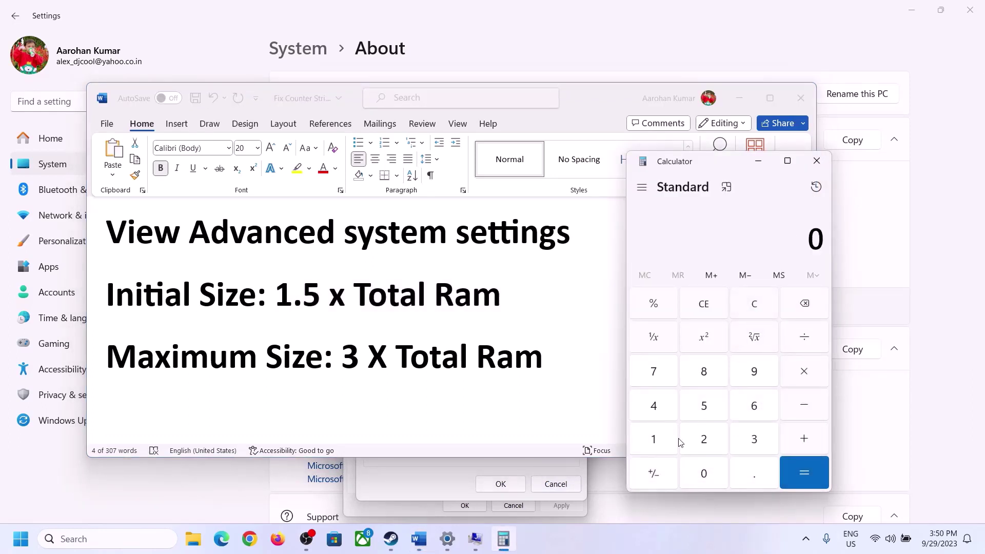
# Convert the installed RAM to megabytes by calculating 16 × 1024 in Calculator
pyautogui.click(662, 440)
pyautogui.click(741, 414)
pyautogui.click(805, 380)
pyautogui.click(654, 441)
pyautogui.click(705, 478)
pyautogui.click(704, 440)
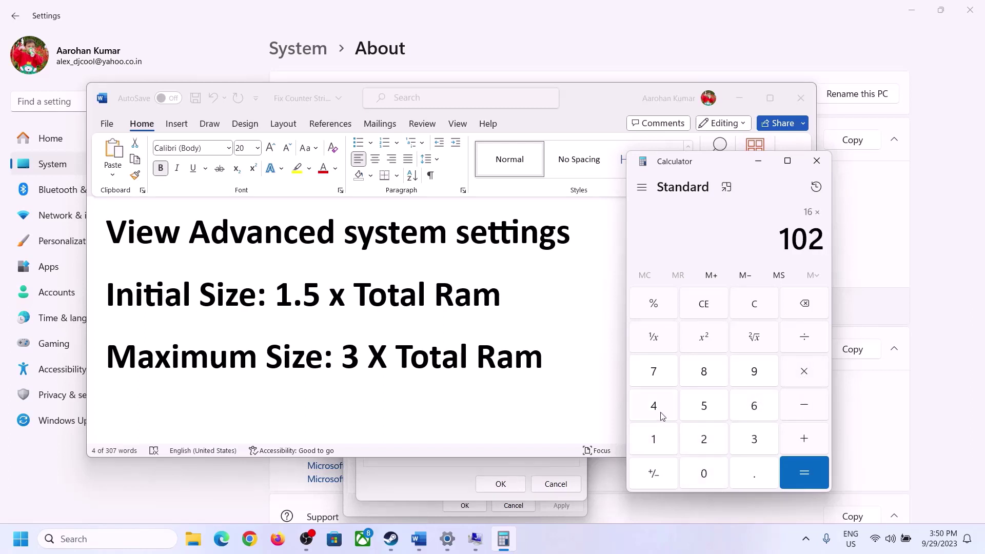
pyautogui.click(660, 414)
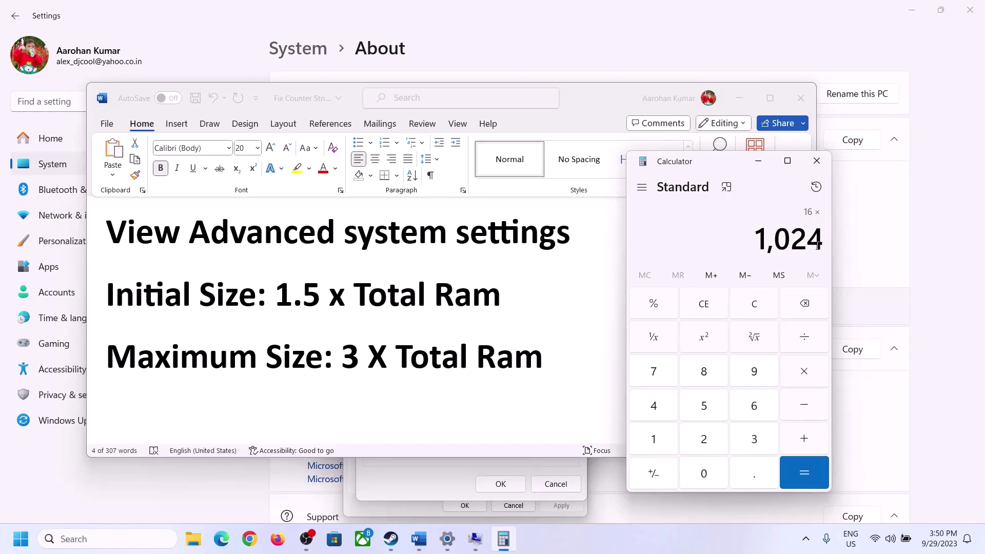
pyautogui.click(803, 473)
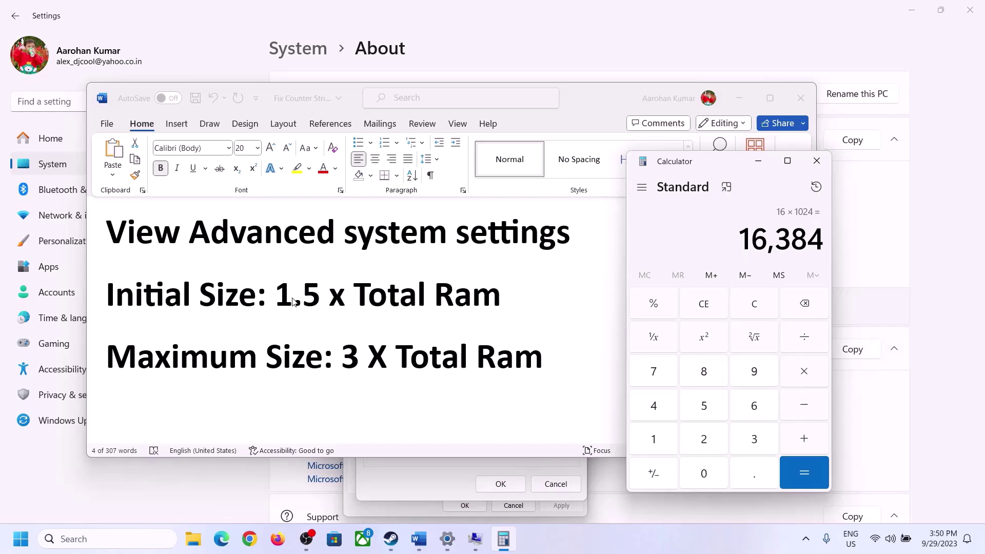
# Multiply the converted RAM amount by 1.5 to work out the initial paging file size
pyautogui.click(807, 377)
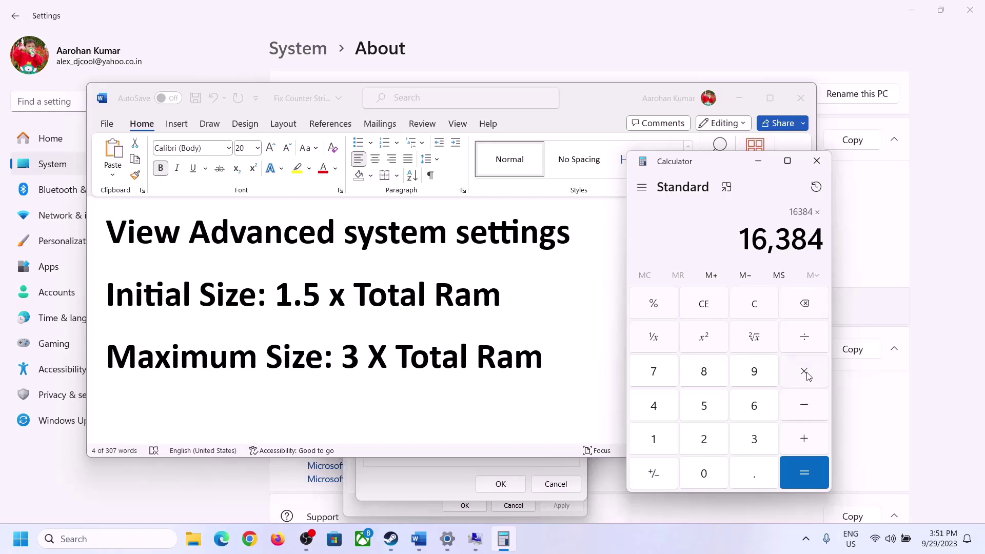
pyautogui.click(667, 442)
pyautogui.click(752, 481)
pyautogui.click(704, 406)
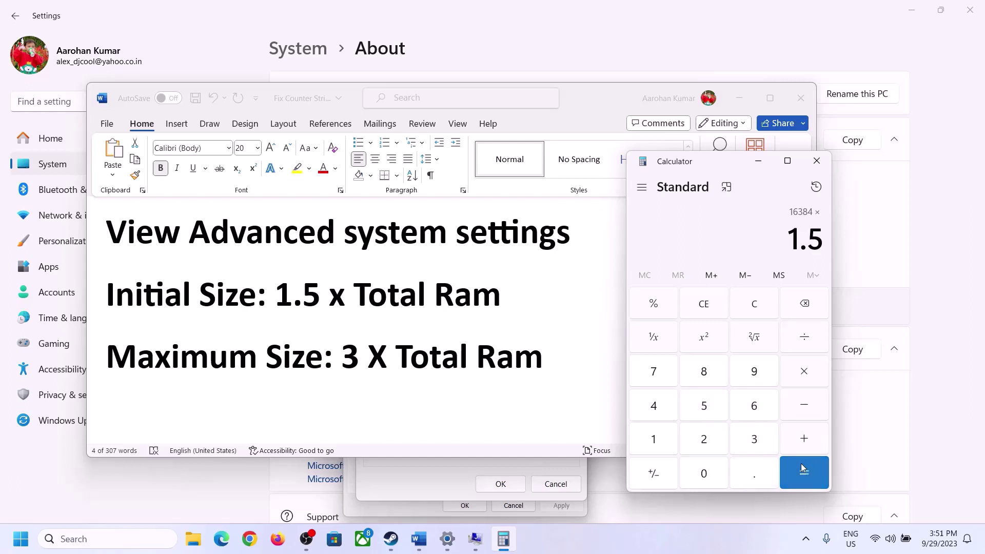
pyautogui.click(804, 472)
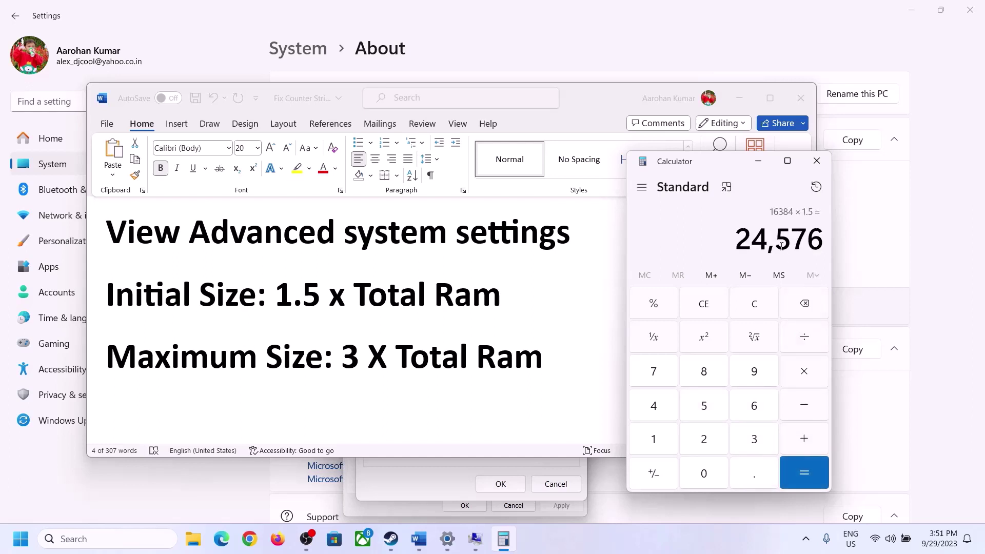
# Set the initial size for drive C to 24576 MB in the Virtual Memory dialog
pyautogui.click(456, 462)
pyautogui.click(466, 331)
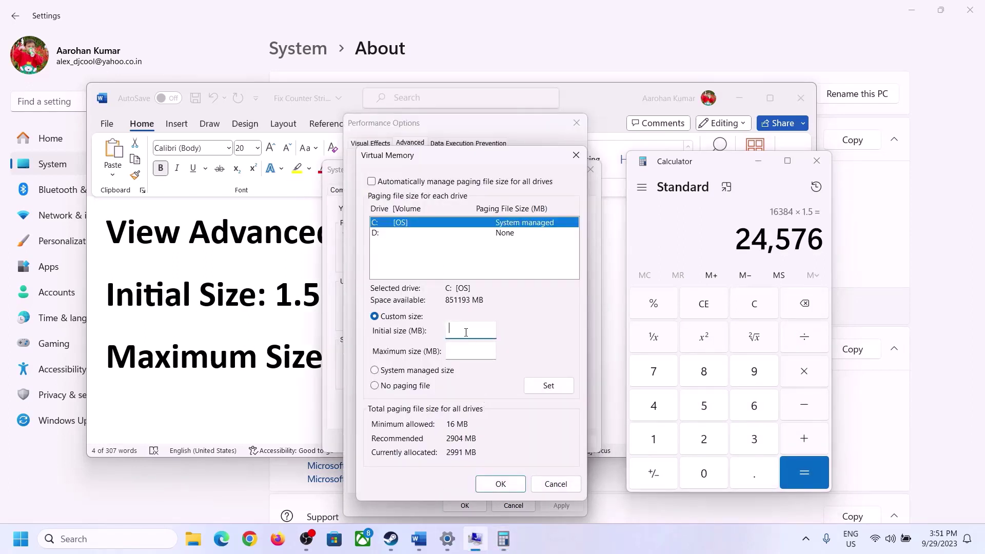
pyautogui.write('24576')
pyautogui.click(493, 351)
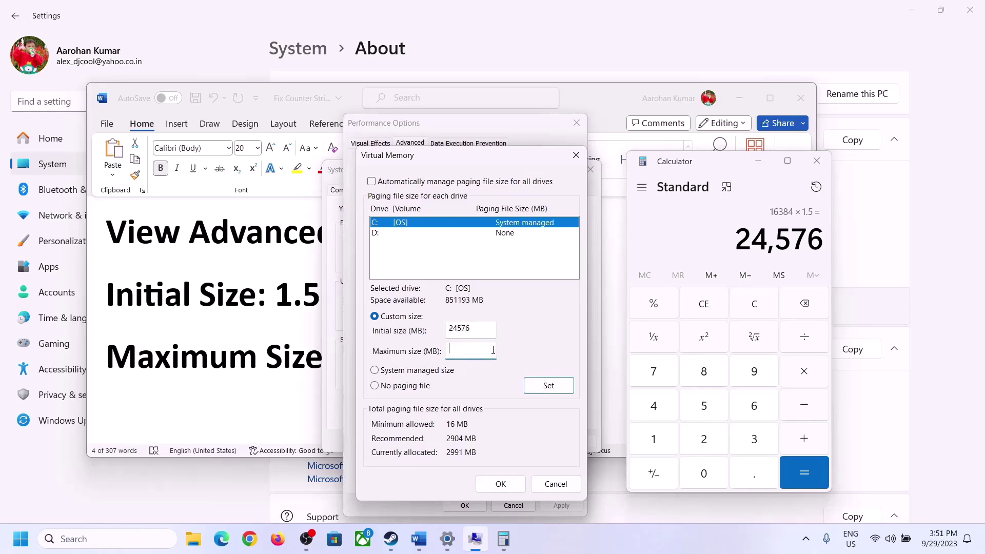
# Check the maximum size formula in the document, clear Calculator, and look up the installed RAM in Settings
pyautogui.click(308, 362)
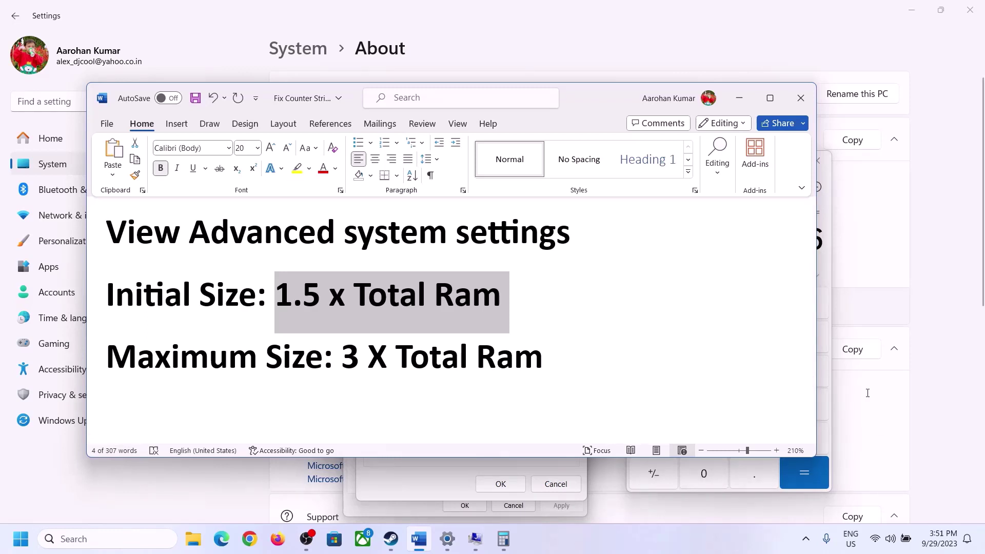
pyautogui.click(824, 267)
pyautogui.click(762, 303)
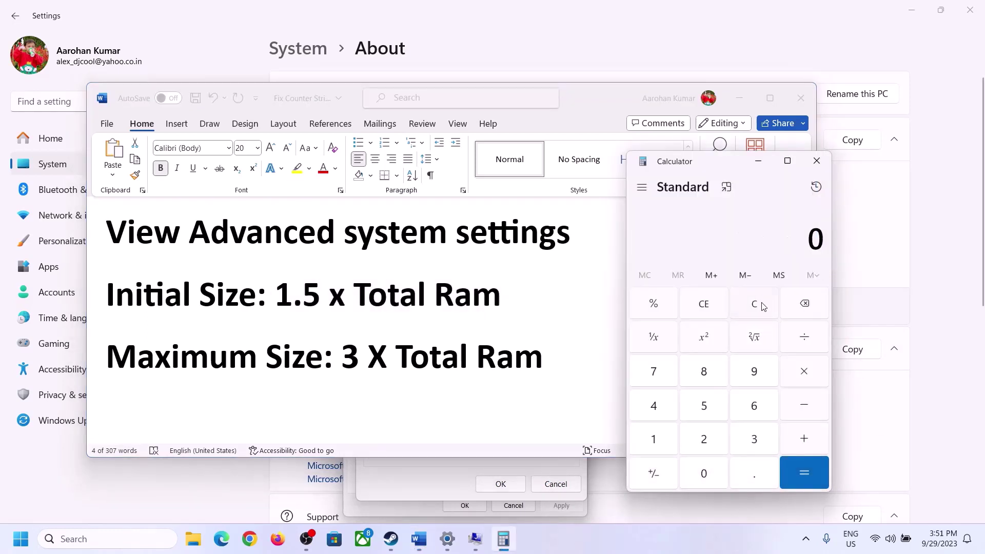
pyautogui.click(448, 540)
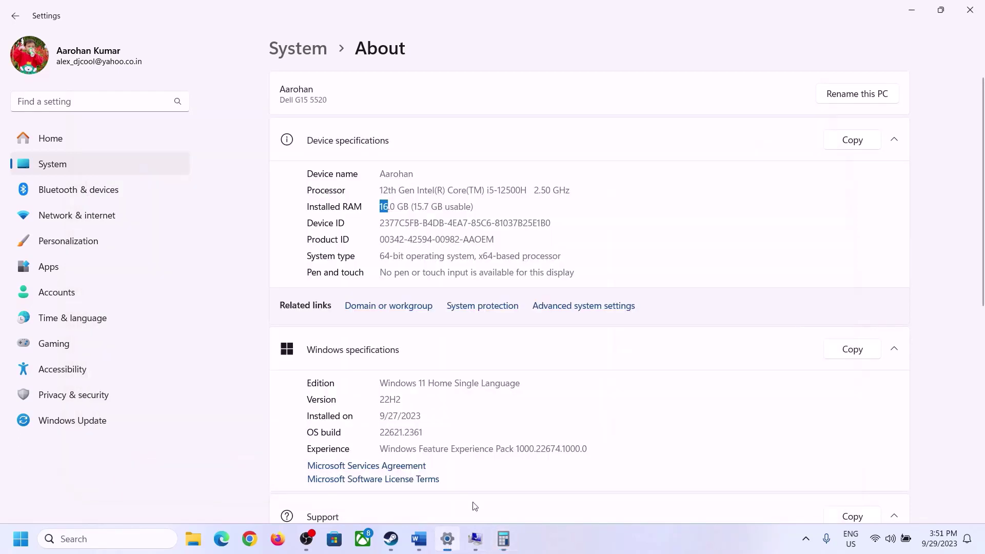
pyautogui.click(503, 539)
# Calculate 16 × 1024 again as the basis for the maximum paging file size
pyautogui.click(665, 437)
pyautogui.click(752, 408)
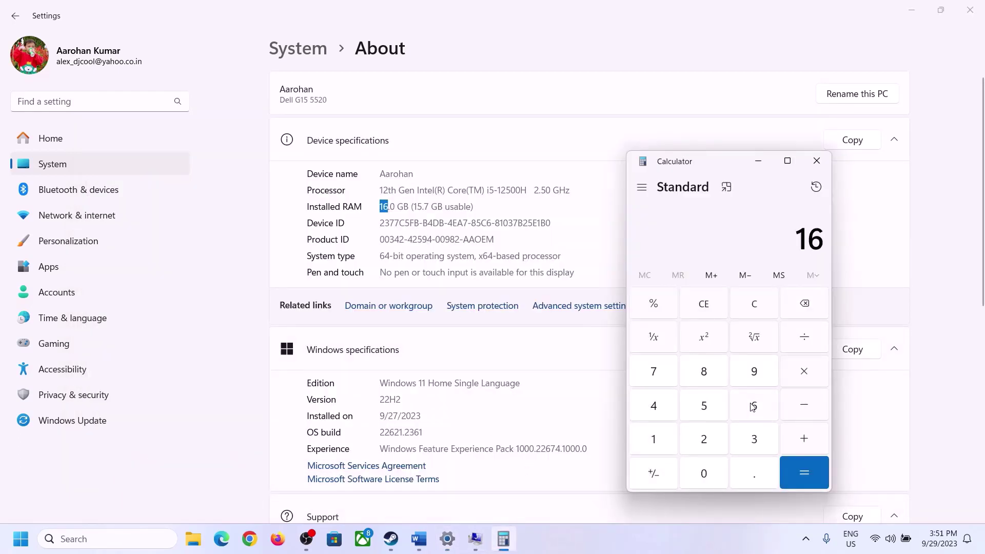
pyautogui.click(801, 372)
pyautogui.click(660, 435)
pyautogui.click(697, 470)
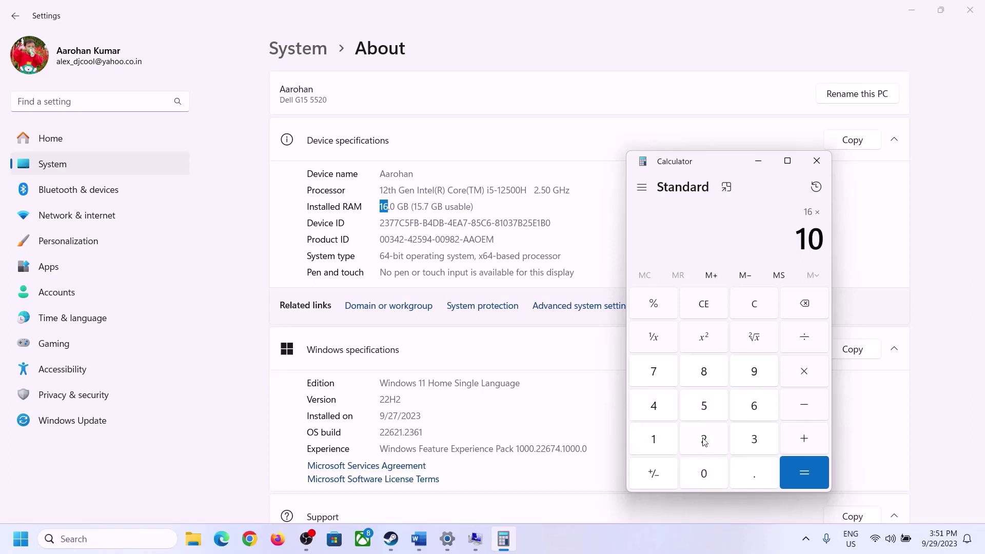
pyautogui.click(706, 440)
pyautogui.click(656, 407)
pyautogui.click(797, 482)
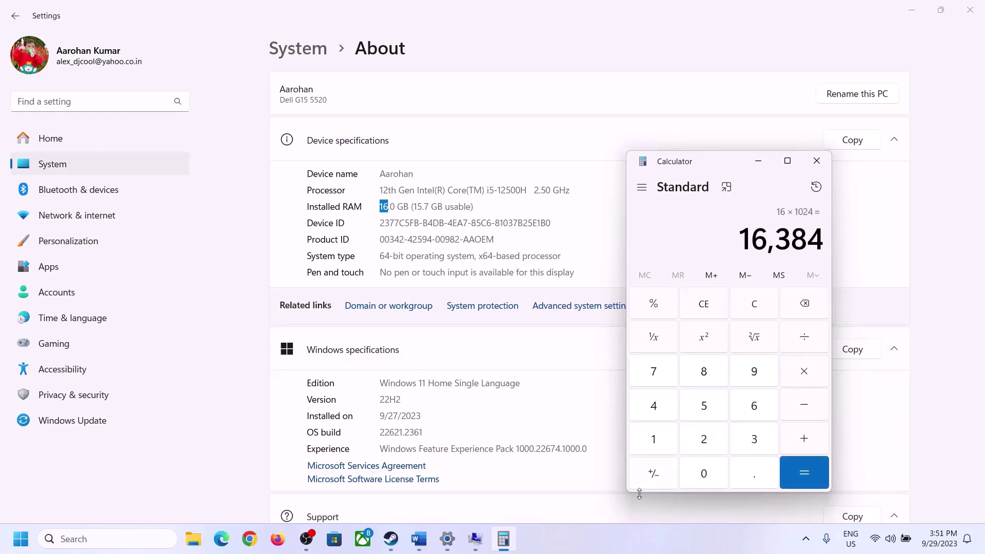
# Check the maximum size formula in the Word document and multiply the RAM result by 3 in Calculator
pyautogui.click(419, 539)
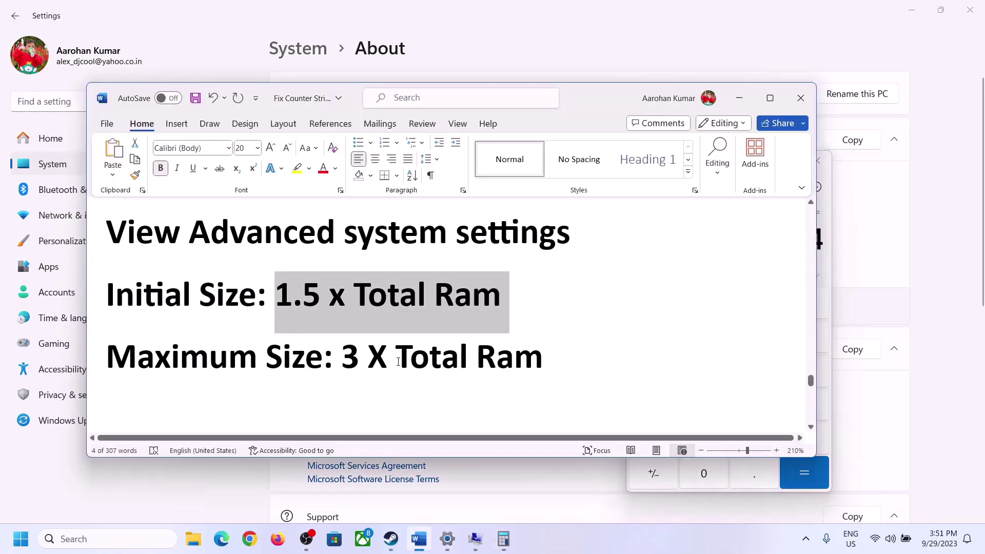
pyautogui.click(503, 539)
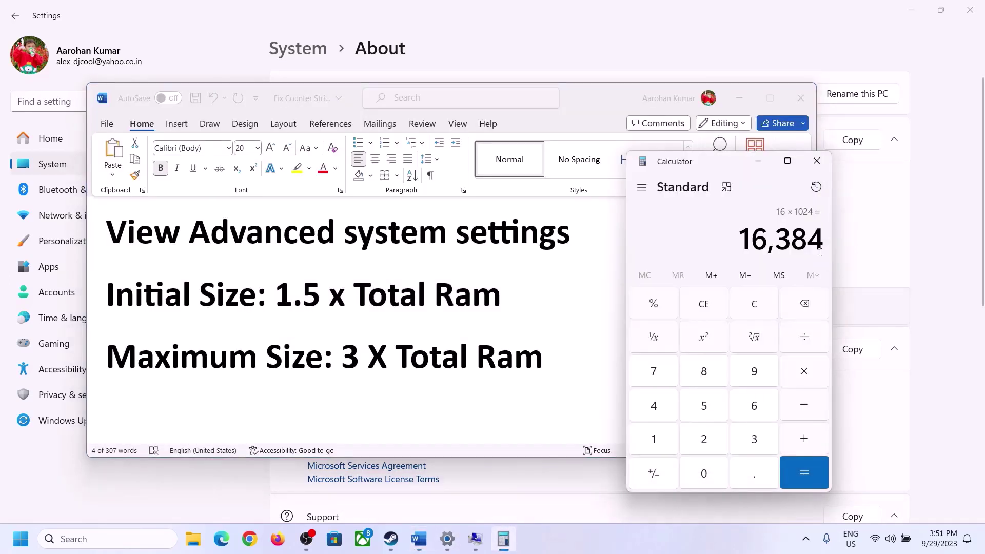
pyautogui.click(805, 375)
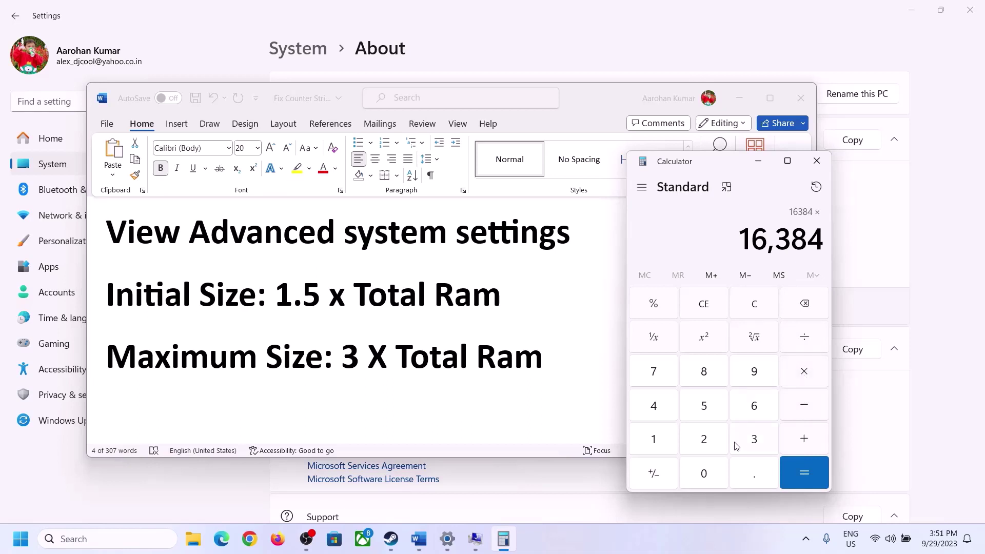
pyautogui.click(744, 444)
pyautogui.click(816, 472)
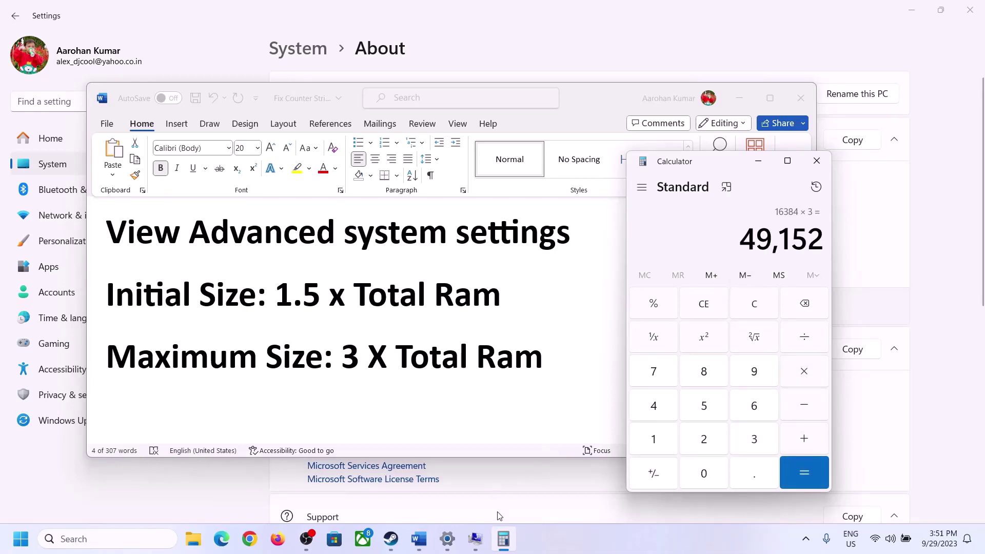
# Set the maximum size for drive C to 49152 MB and assign the custom paging file sizes to the drive
pyautogui.click(476, 539)
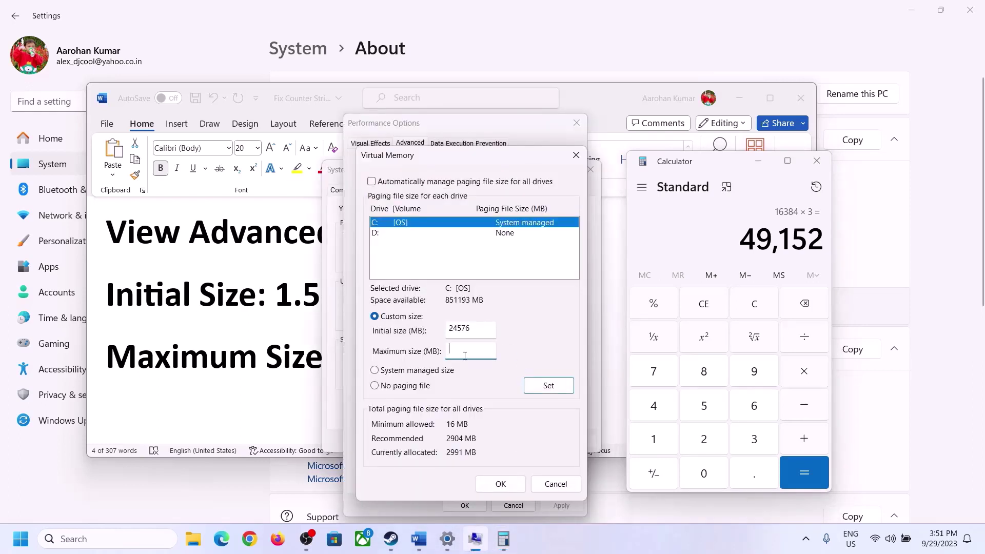
pyautogui.write('49152')
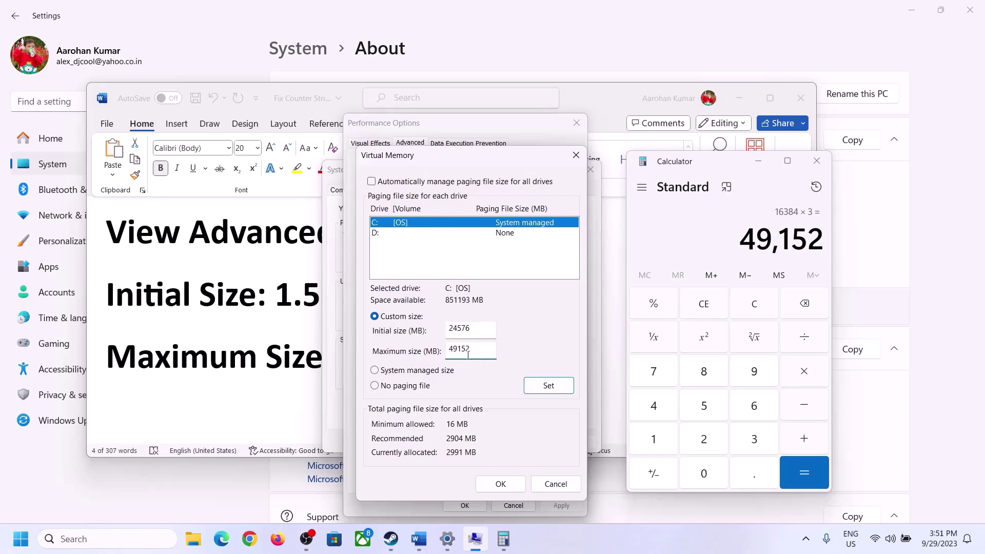
pyautogui.click(548, 386)
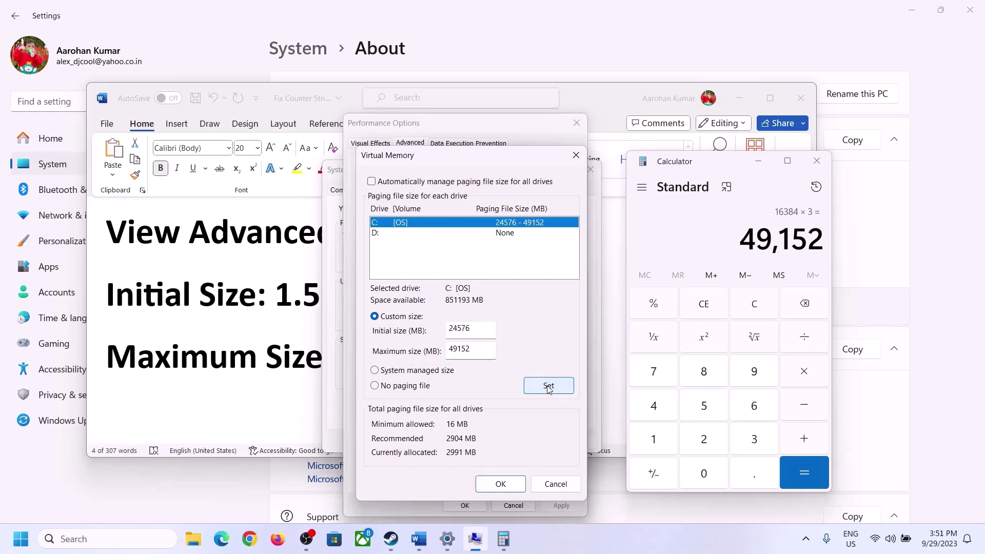
# Confirm the Virtual Memory, Performance Options and System Properties changes, and dismiss the restart prompt without restarting
pyautogui.click(501, 484)
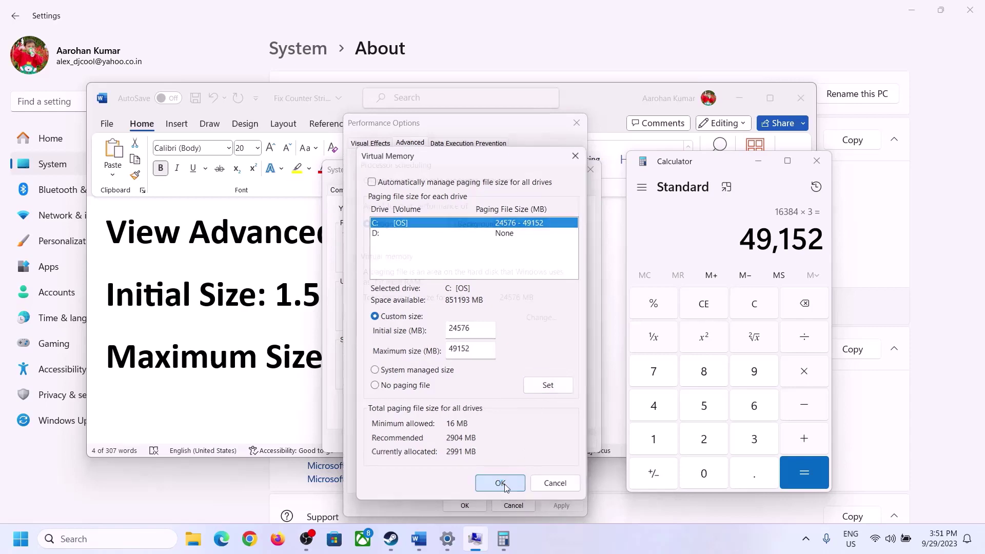
pyautogui.click(611, 315)
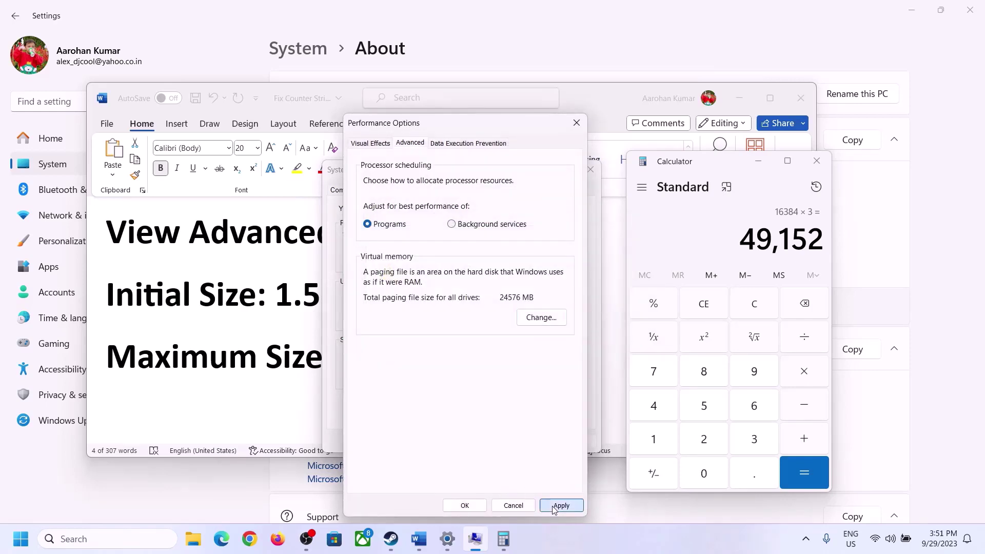
pyautogui.click(475, 508)
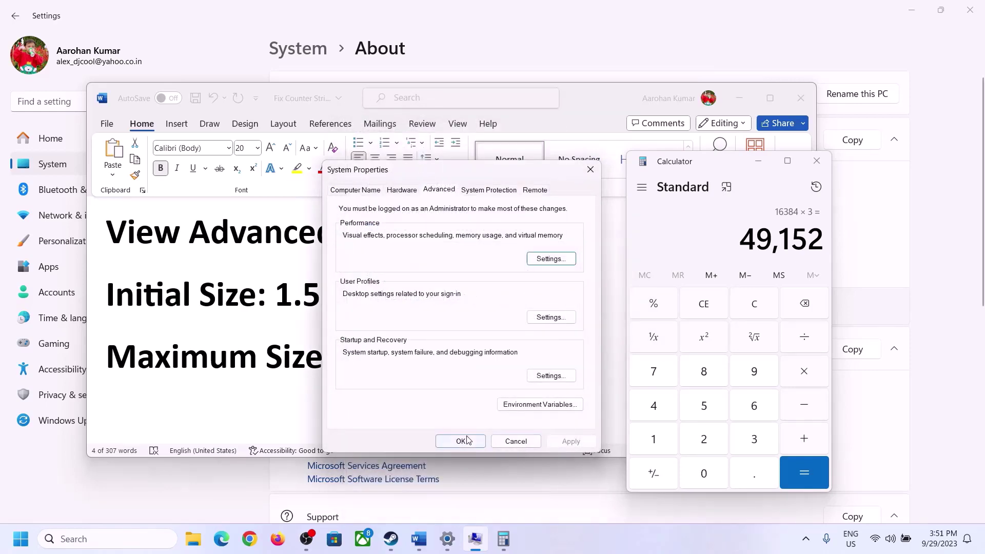
pyautogui.click(469, 440)
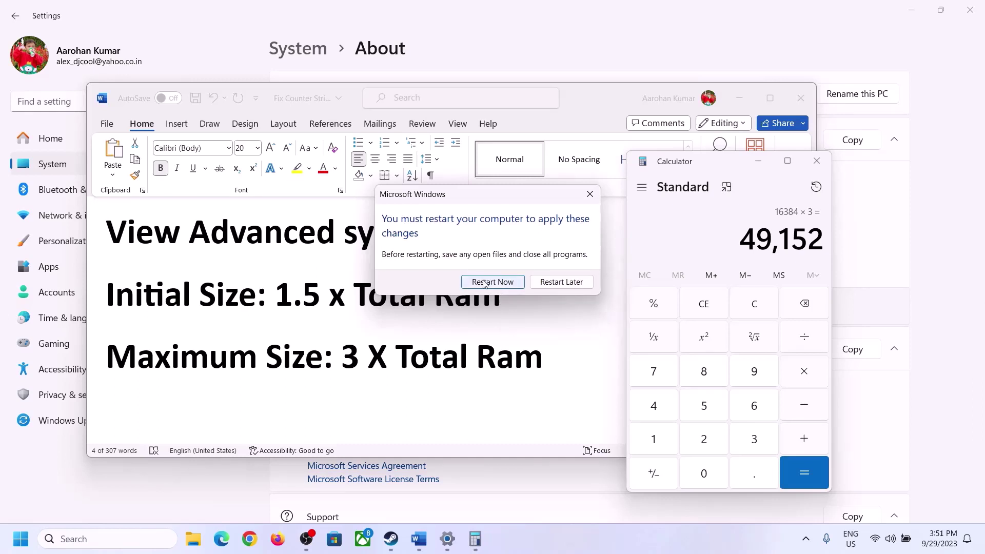
pyautogui.click(590, 194)
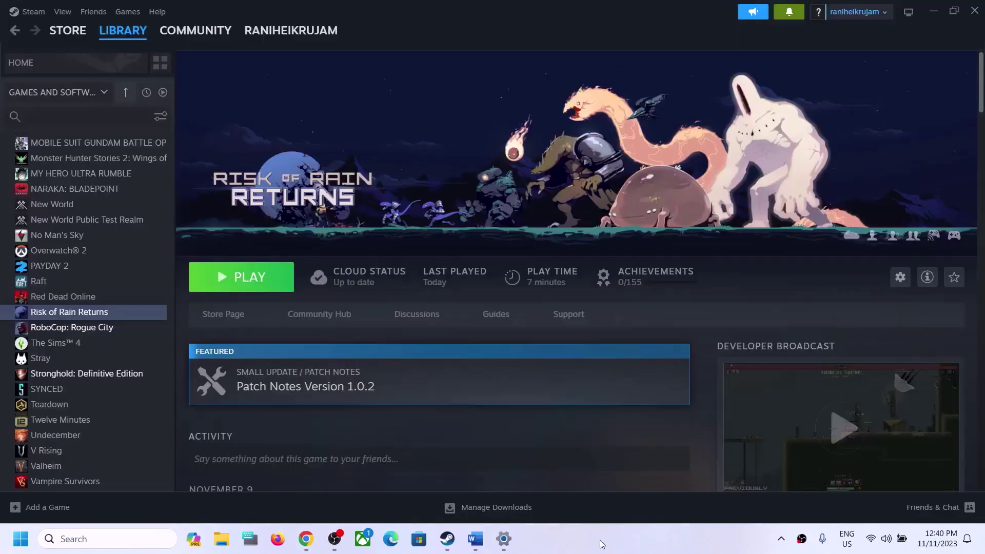
# Copy the Visual C++ downloads link from Step 15 of the Word document
pyautogui.click(476, 538)
pyautogui.scroll(-4, 331, 363)
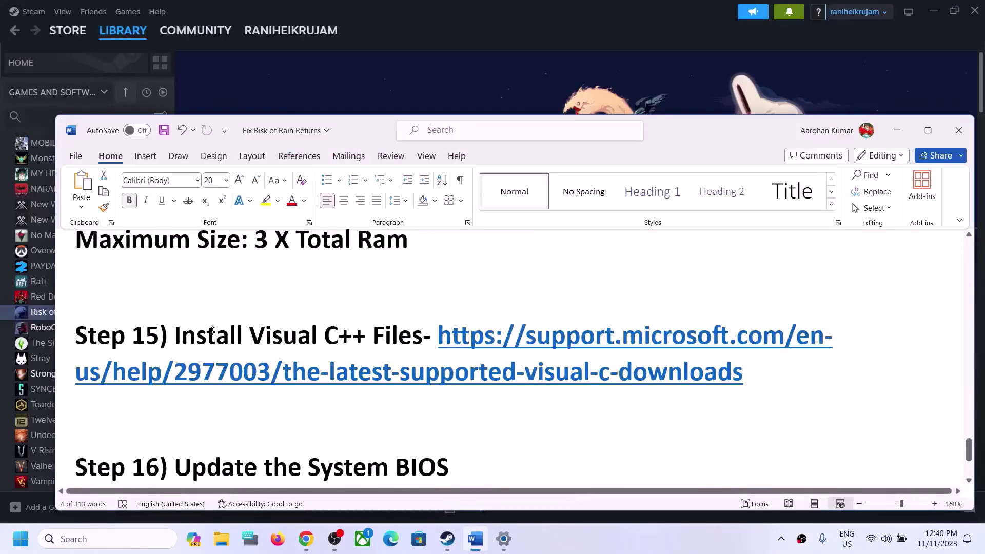
pyautogui.scroll(-1, 303, 354)
pyautogui.scroll(1, 708, 336)
pyautogui.moveTo(439, 336); pyautogui.dragTo(746, 374)
pyautogui.hotkey('ctrl', 'c')
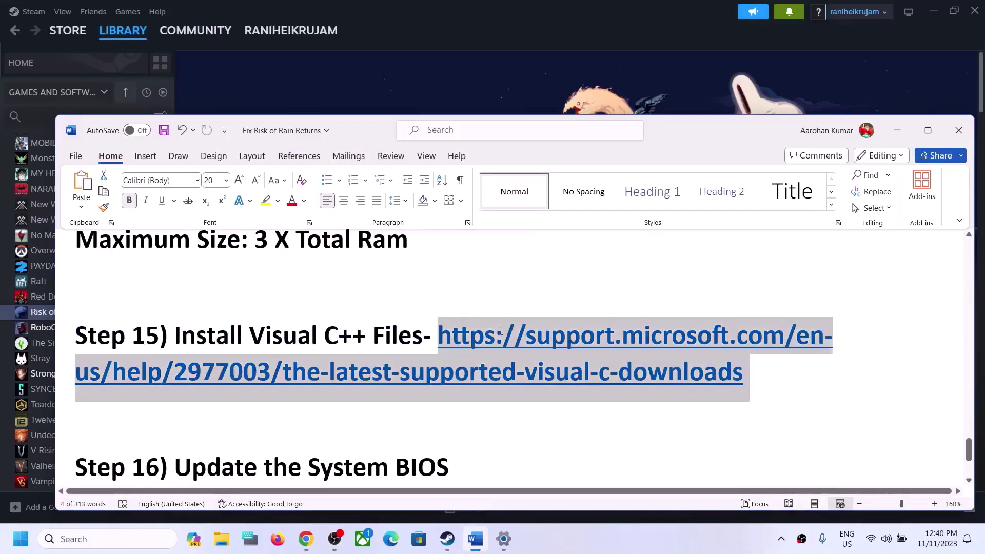
# Open the copied link in a new Chrome tab and highlight the "Visual Studio 2015, 2017, 2019, and 2022" heading
pyautogui.click(314, 550)
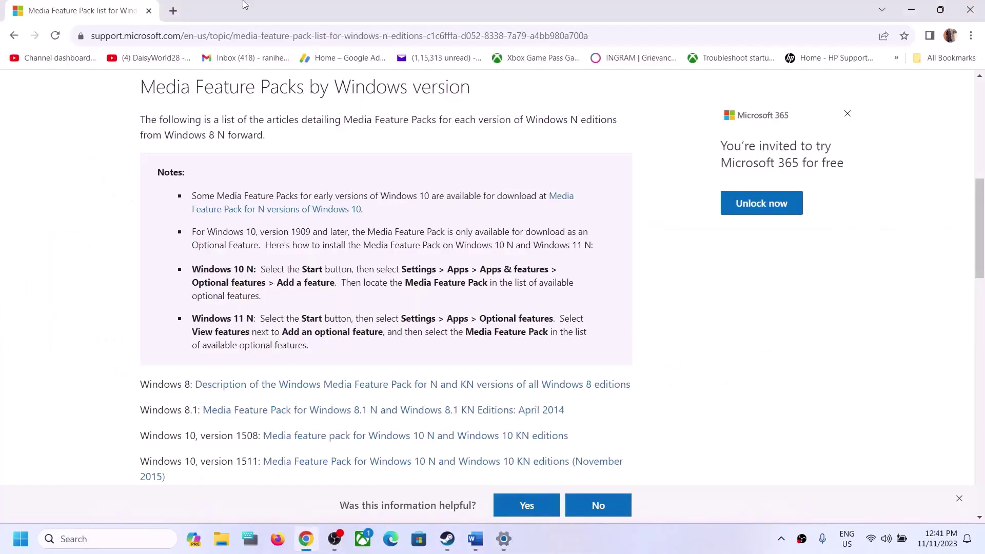
pyautogui.click(172, 11)
pyautogui.hotkey('ctrl', 'v')
pyautogui.press('Return')
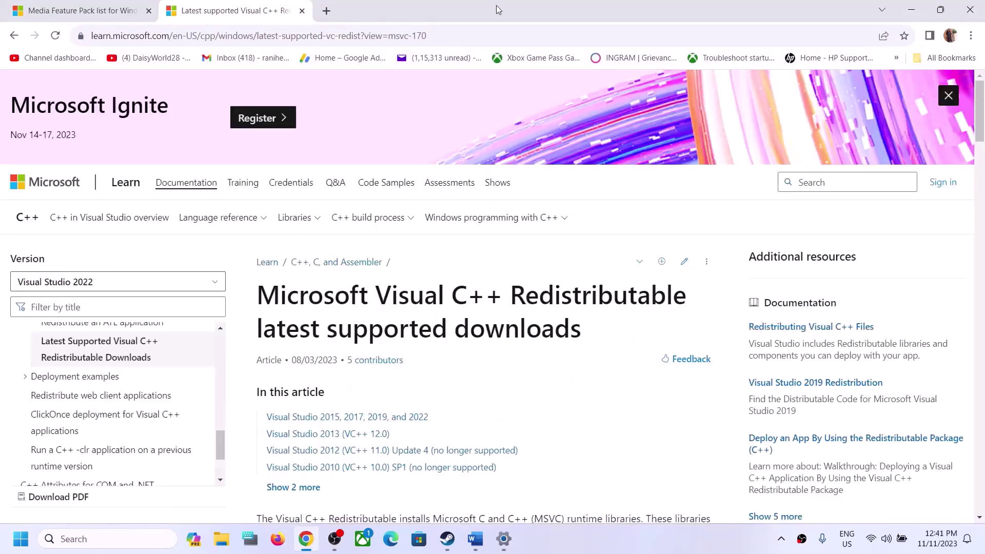
pyautogui.scroll(-7, 386, 327)
pyautogui.moveTo(286, 257); pyautogui.dragTo(641, 257)
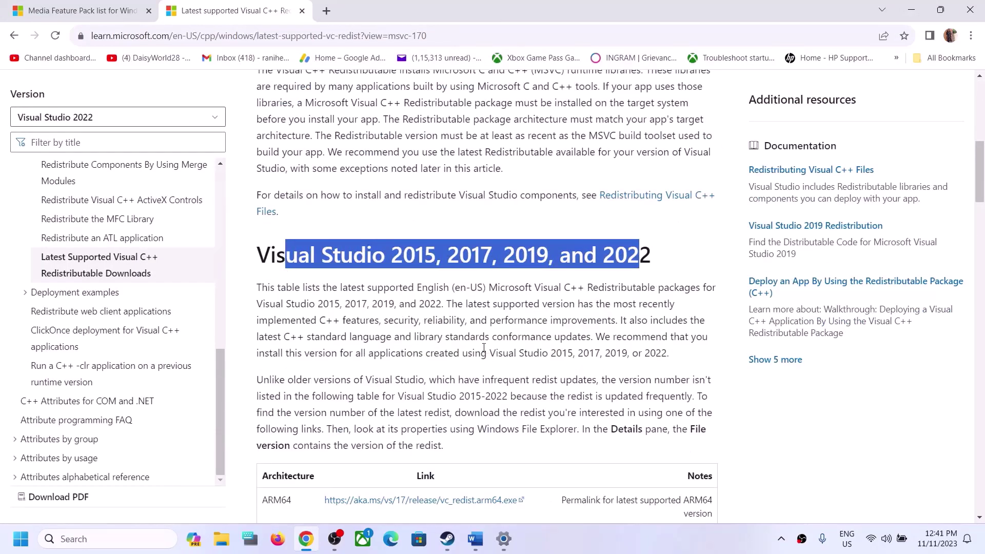
# Download the X64 Visual C++ Redistributable, try to install it, and return to the downloads page after acknowledging the installer's message
pyautogui.scroll(-5, 281, 338)
pyautogui.moveTo(262, 306); pyautogui.dragTo(291, 307)
pyautogui.click(384, 306)
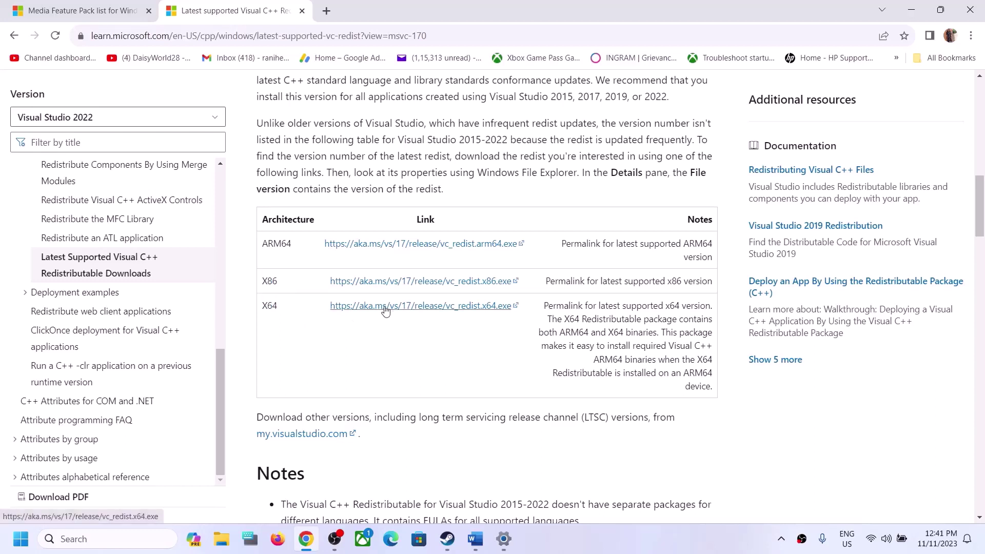
pyautogui.moveTo(784, 73)
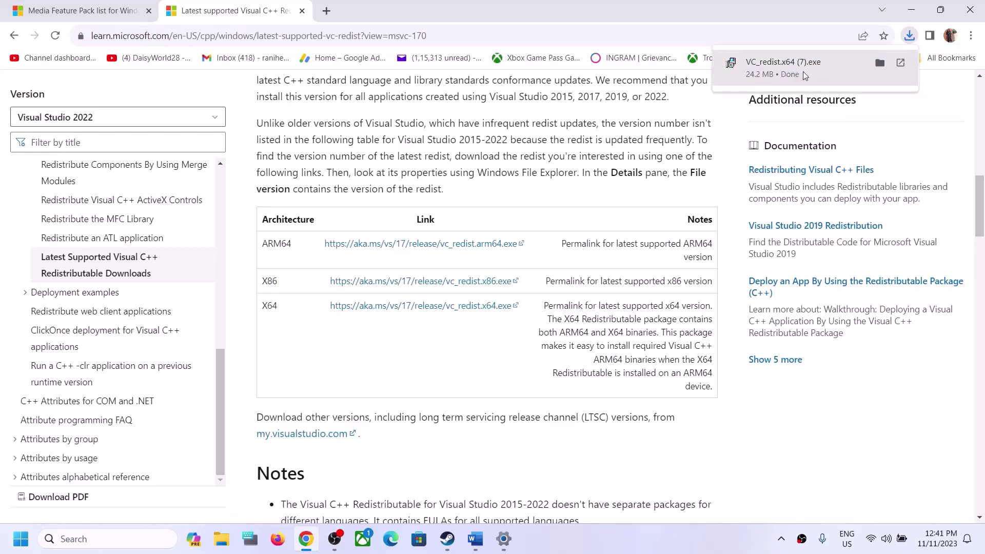
pyautogui.click(805, 76)
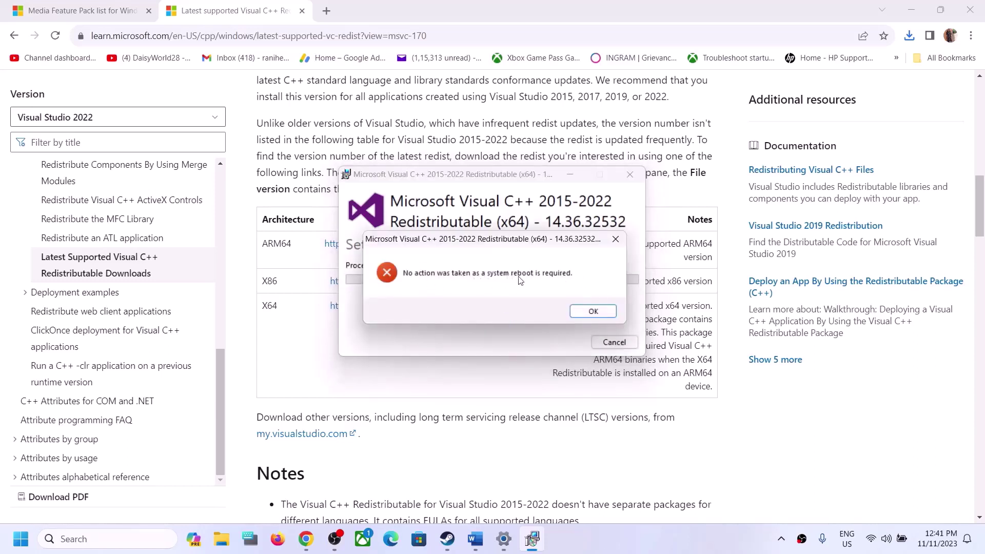
pyautogui.click(589, 313)
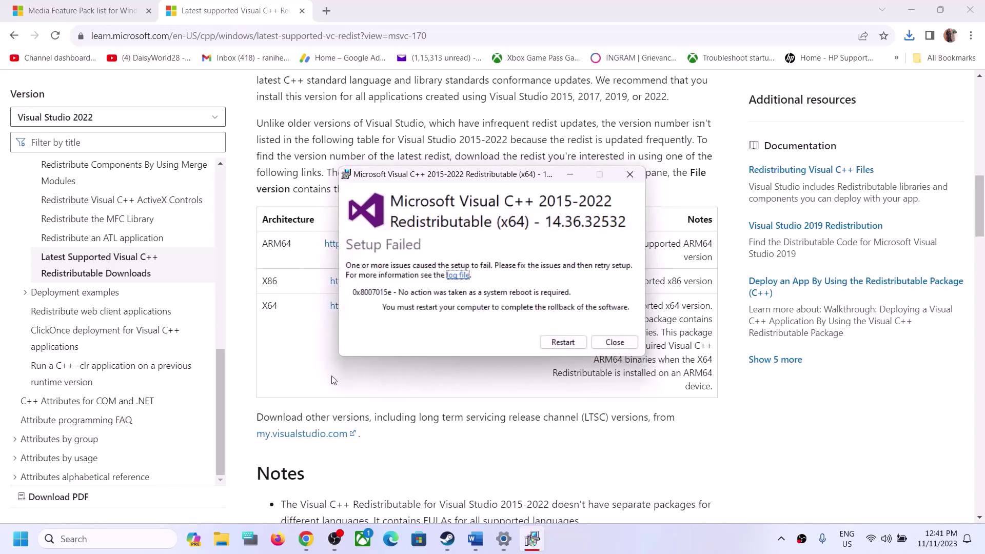
pyautogui.click(331, 373)
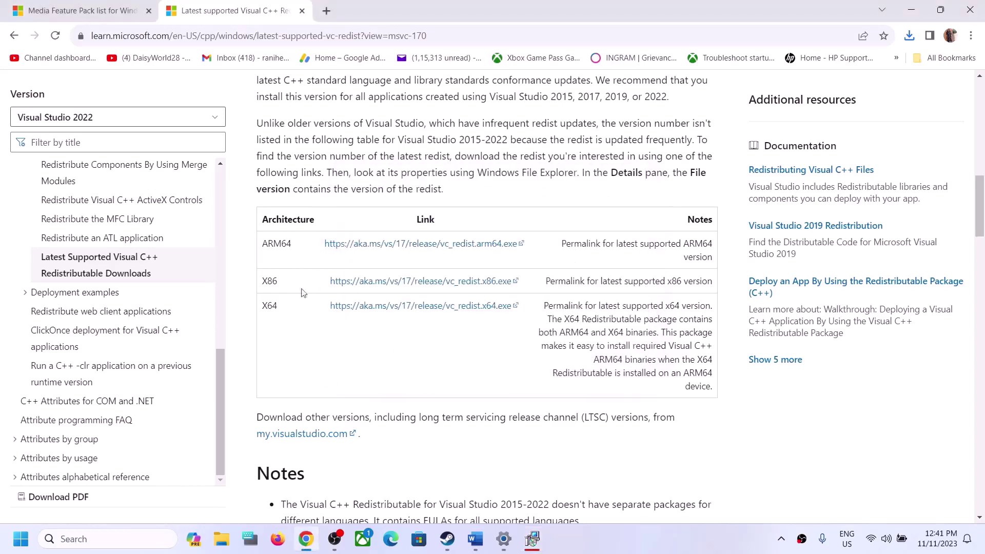
# Download the X86 Visual C++ Redistributable, try to install it, and acknowledge the installer's message
pyautogui.moveTo(268, 283); pyautogui.dragTo(294, 286)
pyautogui.click(435, 284)
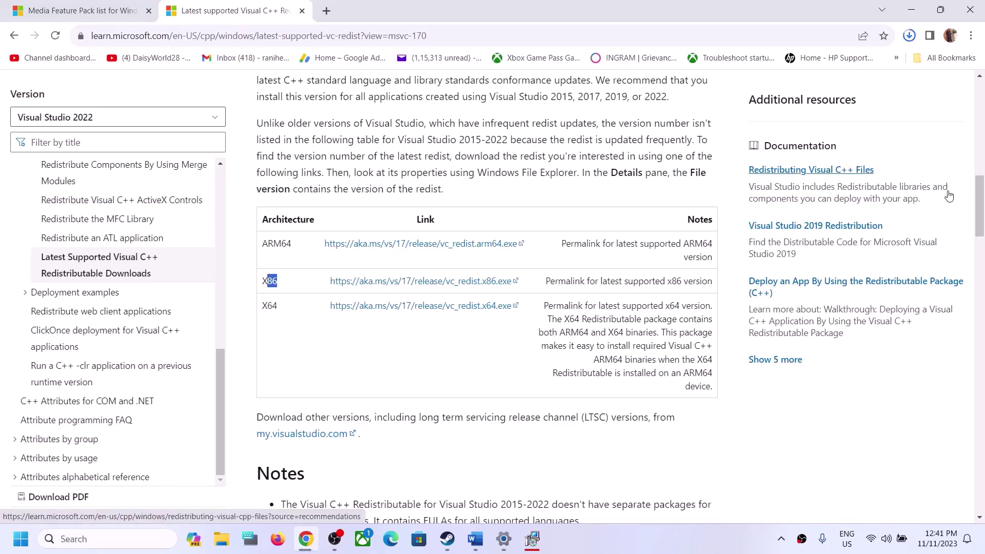
pyautogui.click(849, 70)
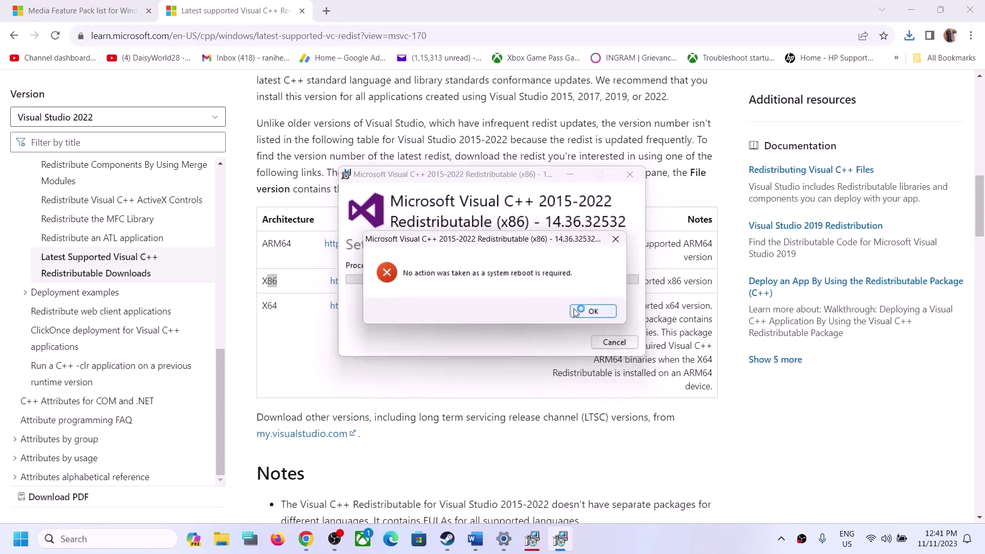
pyautogui.click(598, 311)
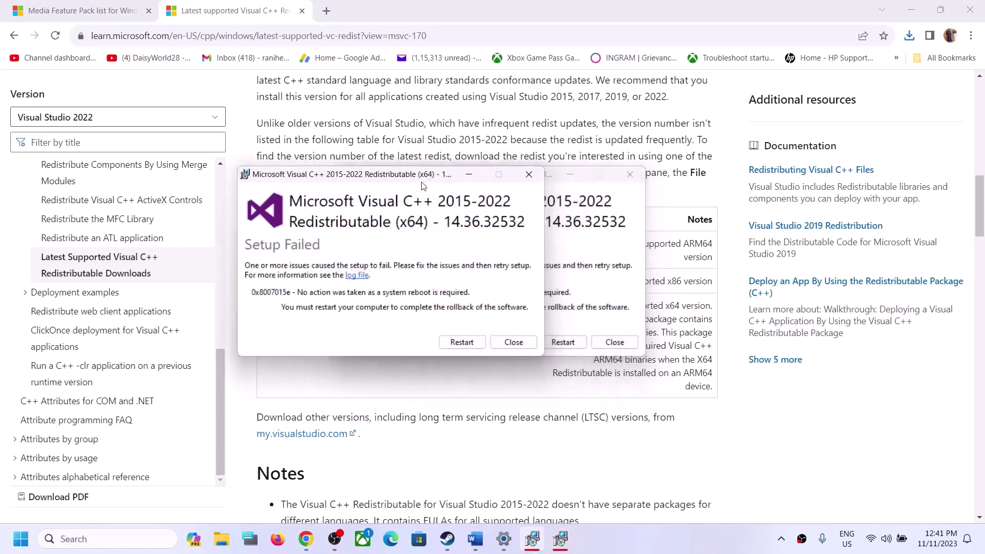
# Separate the overlapping x86 and x64 redistributable setup windows and close both without restarting the computer
pyautogui.moveTo(556, 183); pyautogui.dragTo(745, 185)
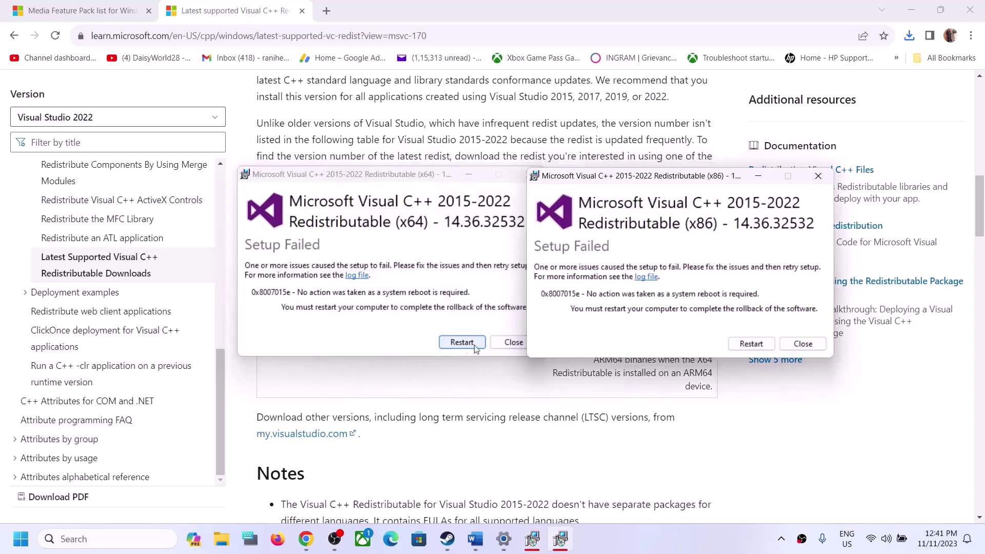
pyautogui.click(818, 176)
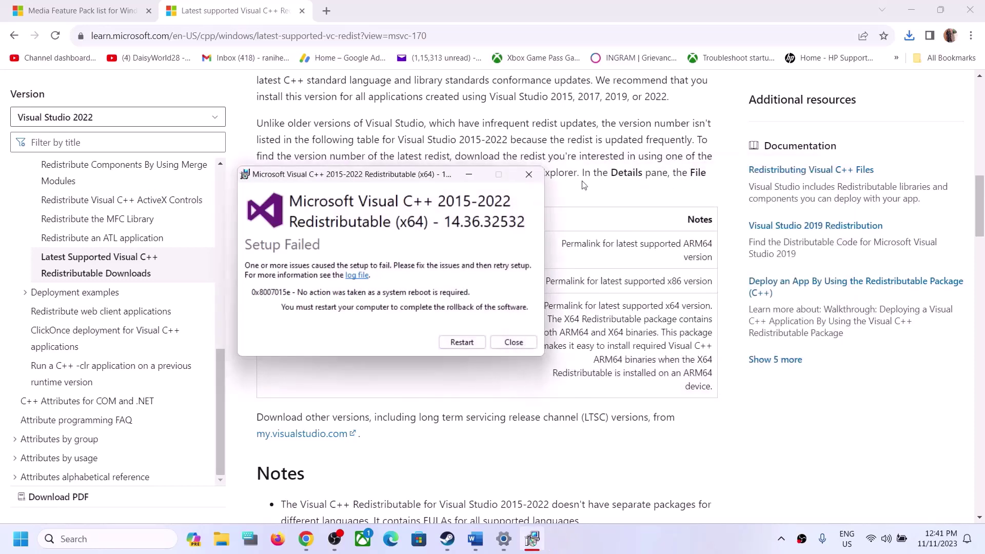
pyautogui.click(529, 175)
# Show the Windows power options containing Restart, and dismiss them without choosing any
pyautogui.click(9, 548)
pyautogui.click(373, 495)
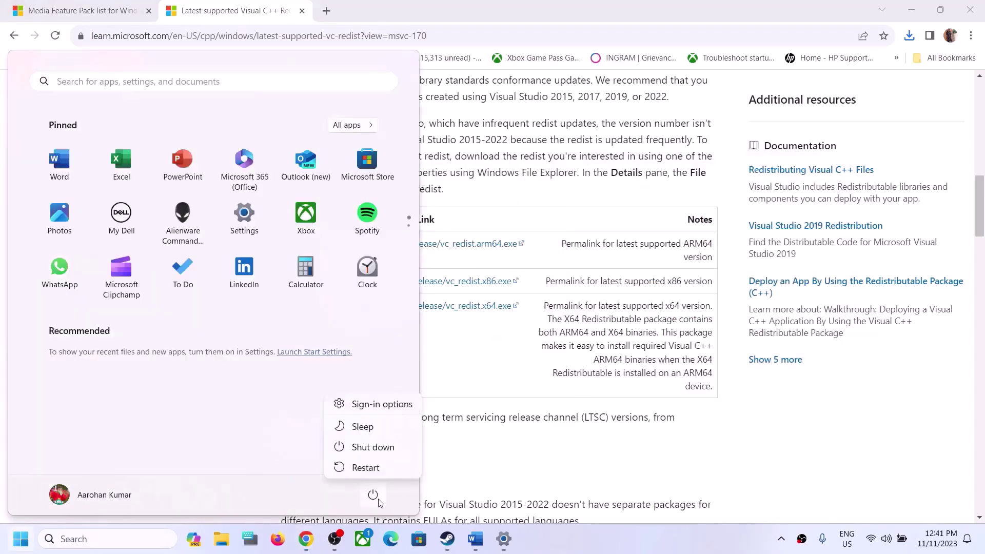
pyautogui.click(666, 473)
pyautogui.click(630, 491)
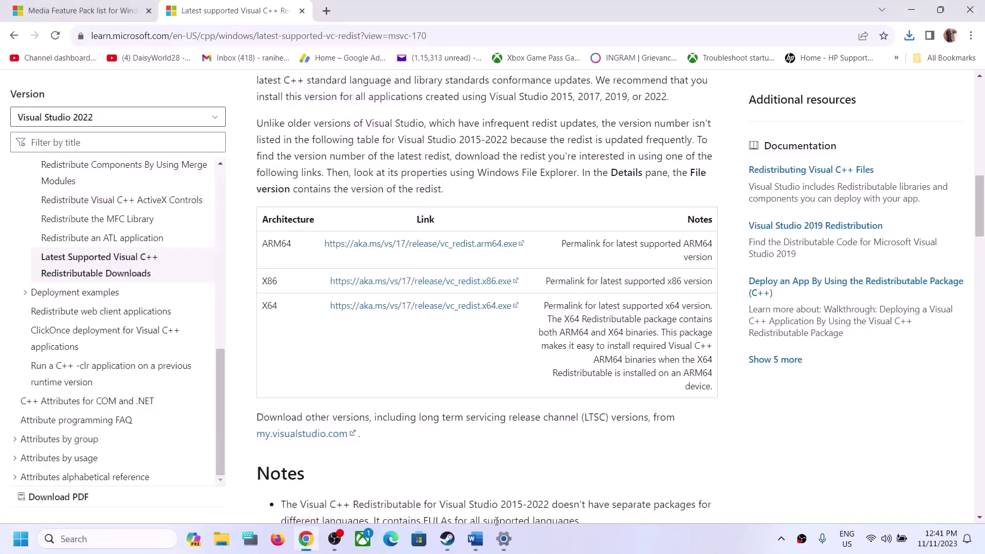
# Switch to the Word document and highlight "Update the System BIOS" in Step 16 while reviewing it
pyautogui.click(476, 538)
pyautogui.scroll(-2, 453, 420)
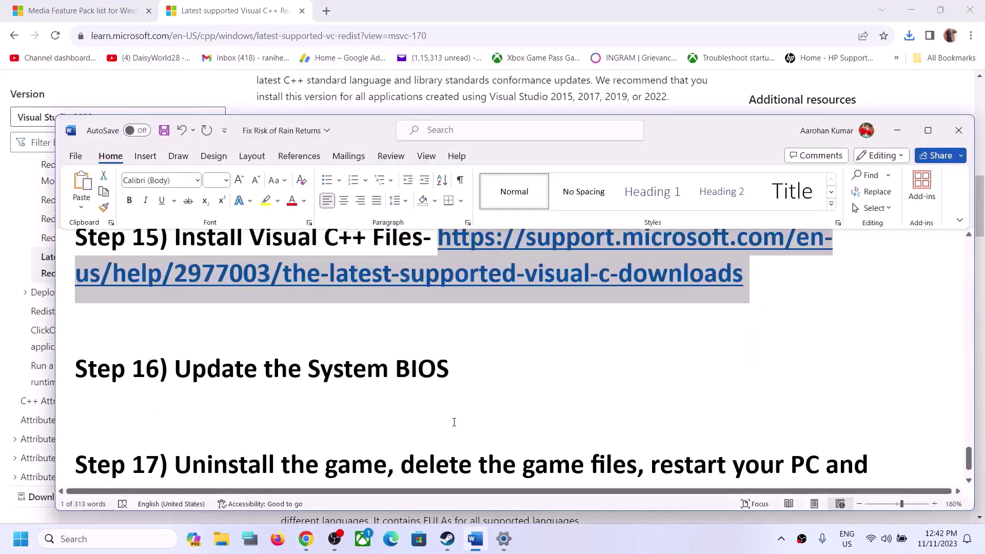
pyautogui.moveTo(174, 368); pyautogui.dragTo(452, 368)
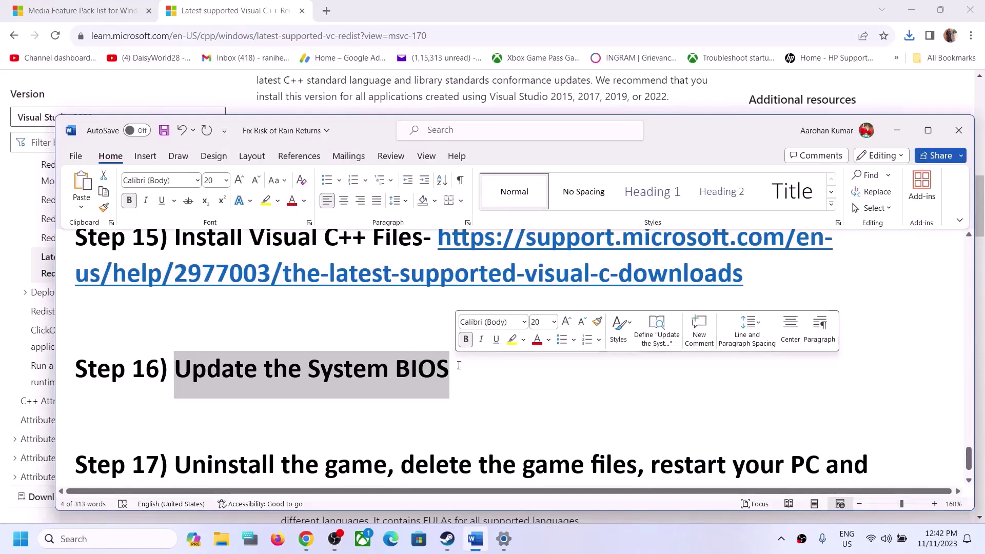
pyautogui.scroll(1, 465, 385)
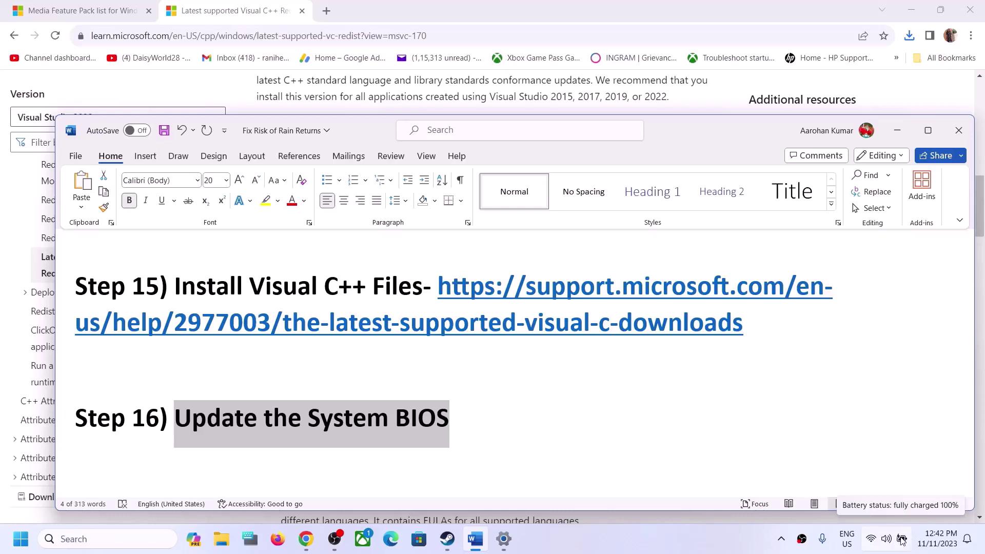
pyautogui.click(451, 418)
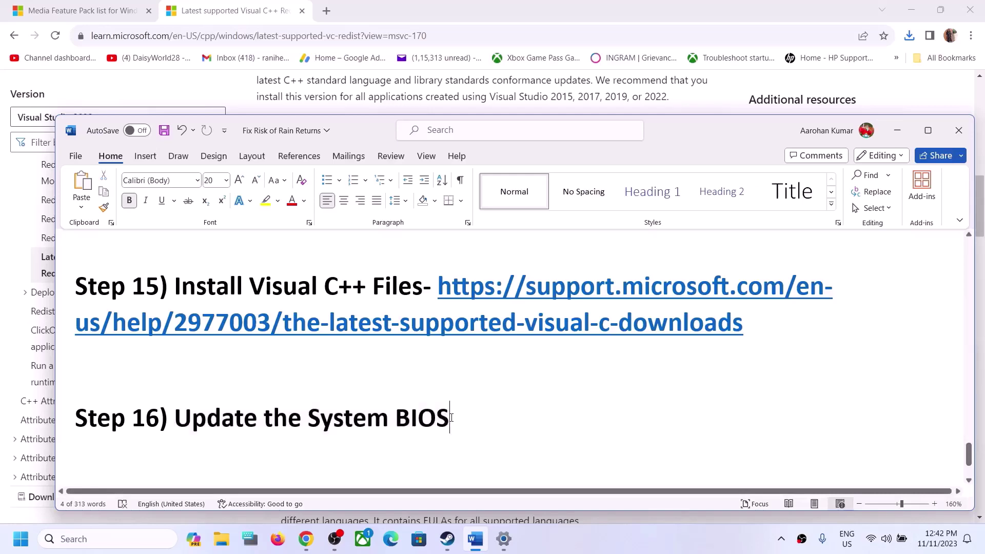
pyautogui.scroll(-2, 452, 418)
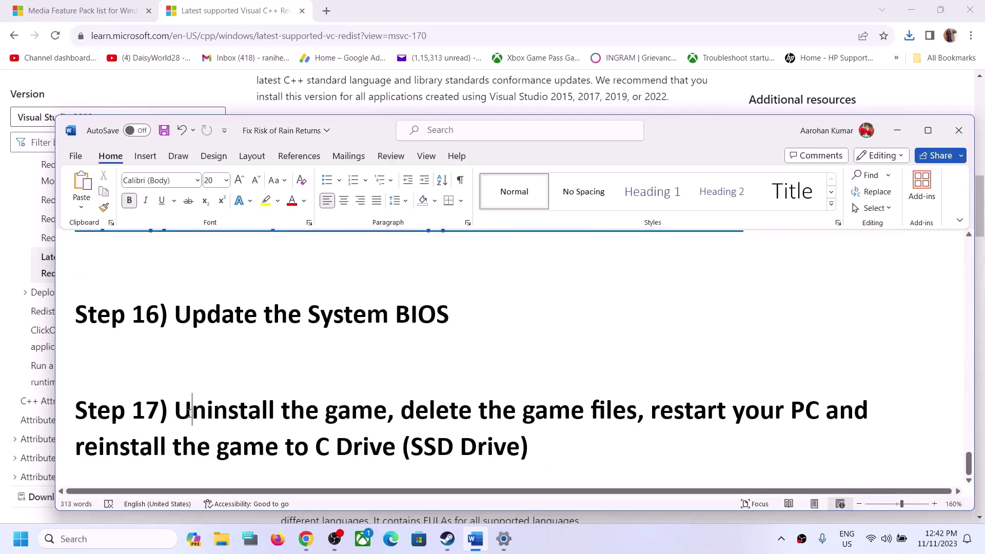
# Highlight "Uninstall the game," in Step 17, and show the Manage options for Risk of Rain Returns in Steam without uninstalling it
pyautogui.moveTo(175, 411); pyautogui.dragTo(394, 407)
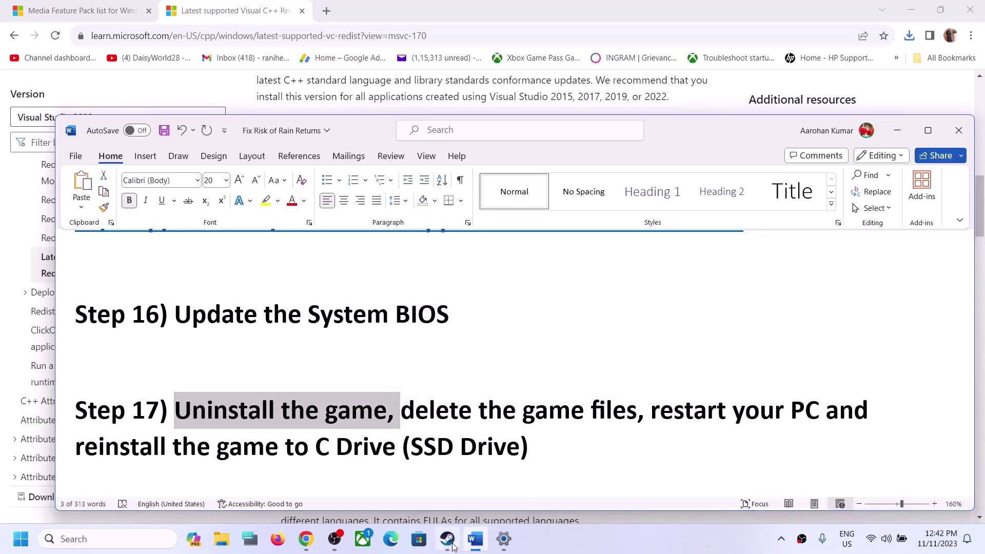
pyautogui.click(448, 539)
pyautogui.rightClick(113, 320)
pyautogui.moveTo(154, 393)
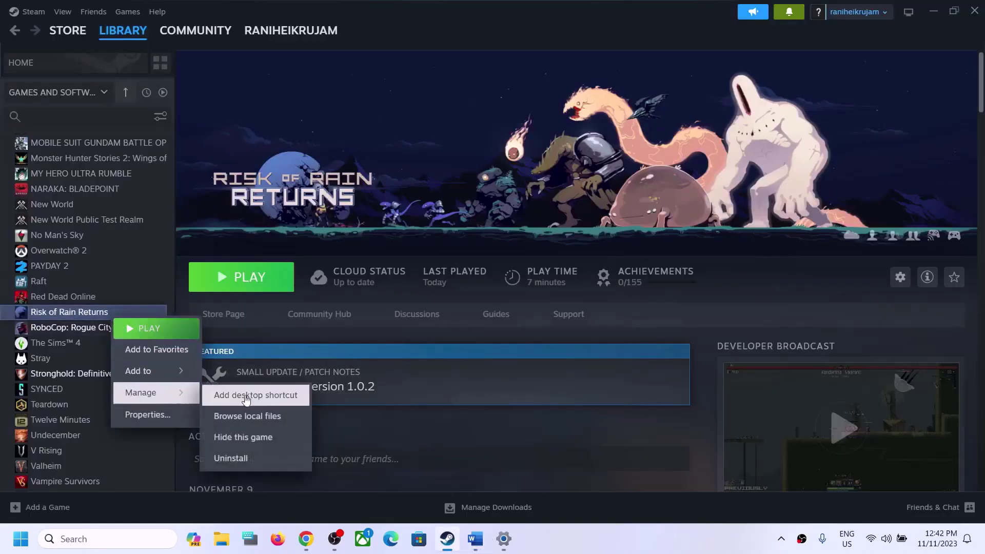
pyautogui.click(474, 537)
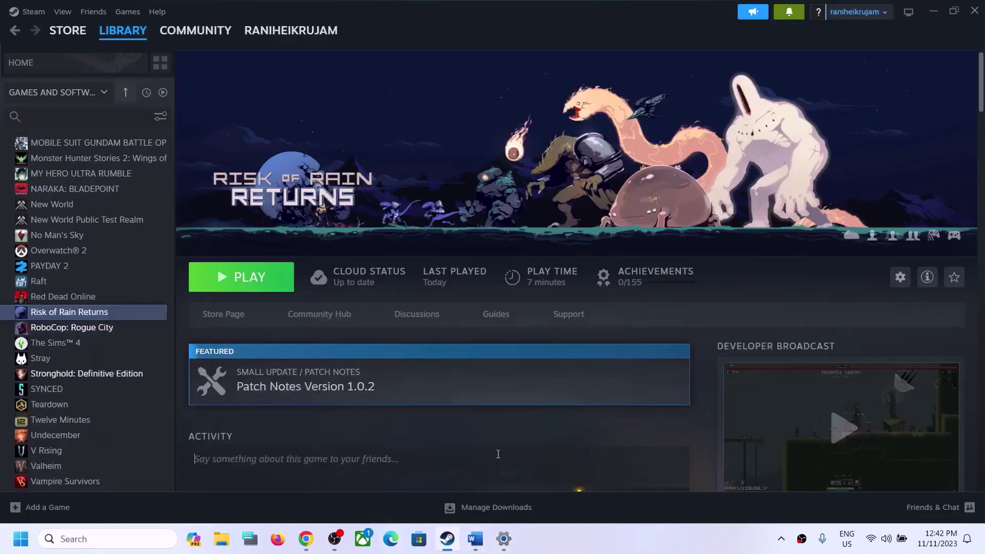
# Return to Word, highlight the Step 17 instructions on deleting files, restarting and reinstalling to C Drive, and minimize the document
pyautogui.click(475, 538)
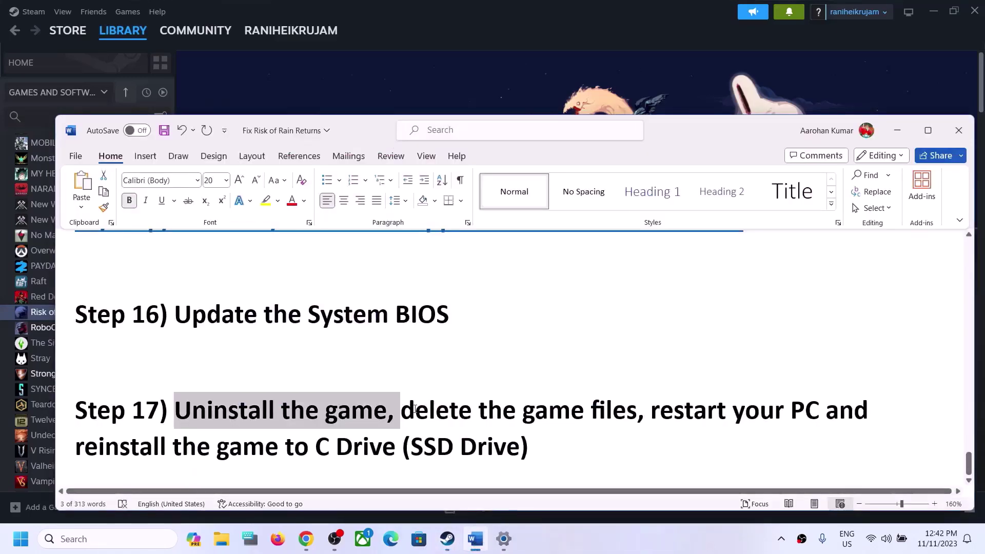
pyautogui.moveTo(401, 410); pyautogui.dragTo(824, 412)
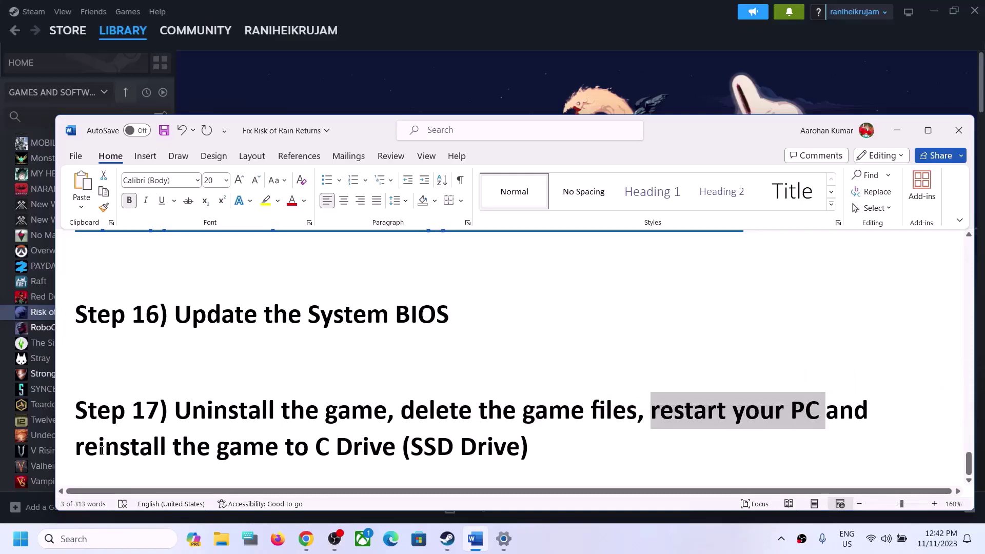
pyautogui.moveTo(101, 451); pyautogui.dragTo(519, 448)
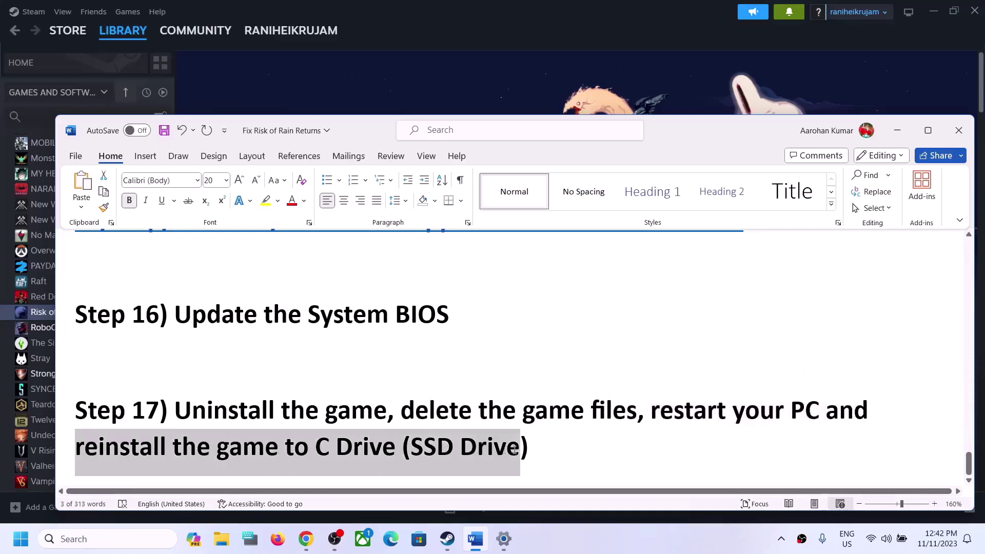
pyautogui.click(898, 131)
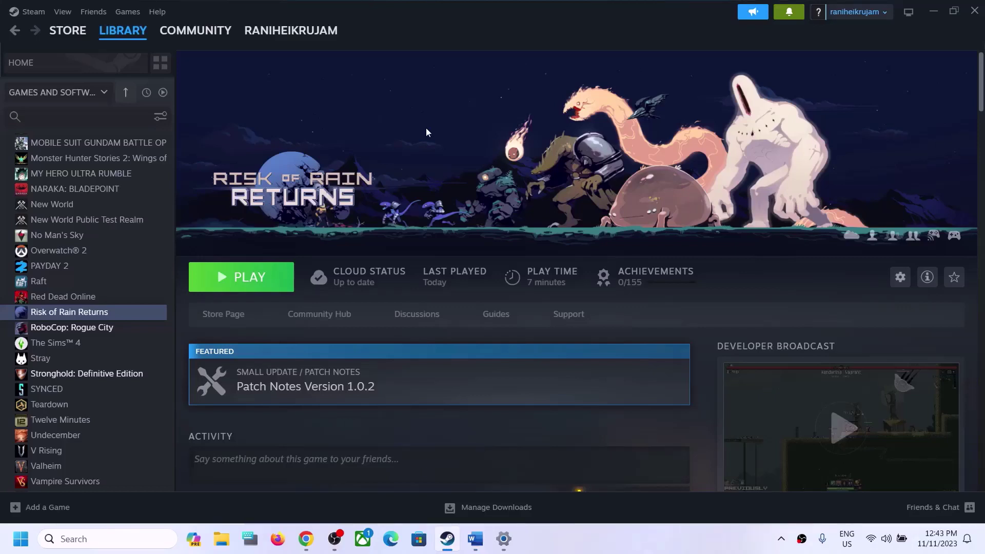
pyautogui.click(645, 543)
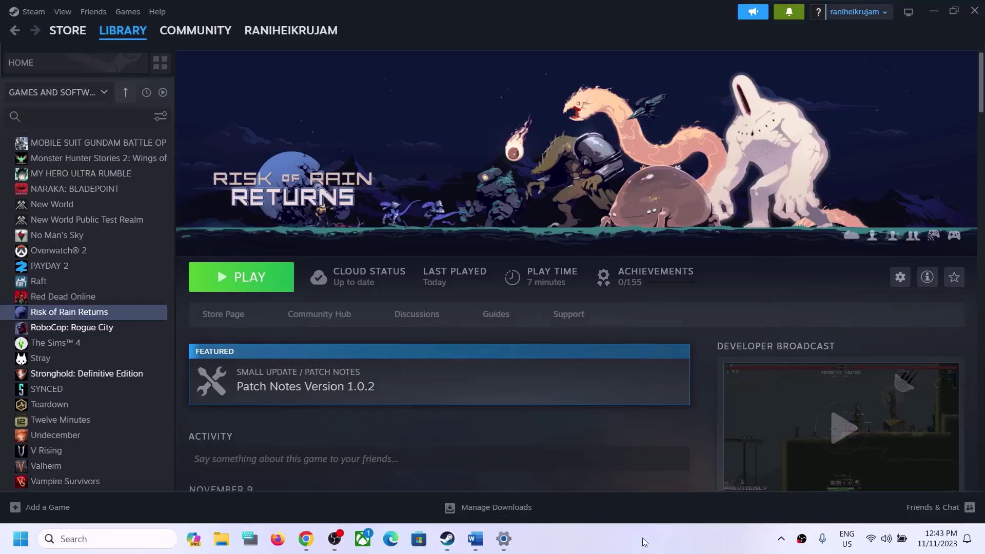